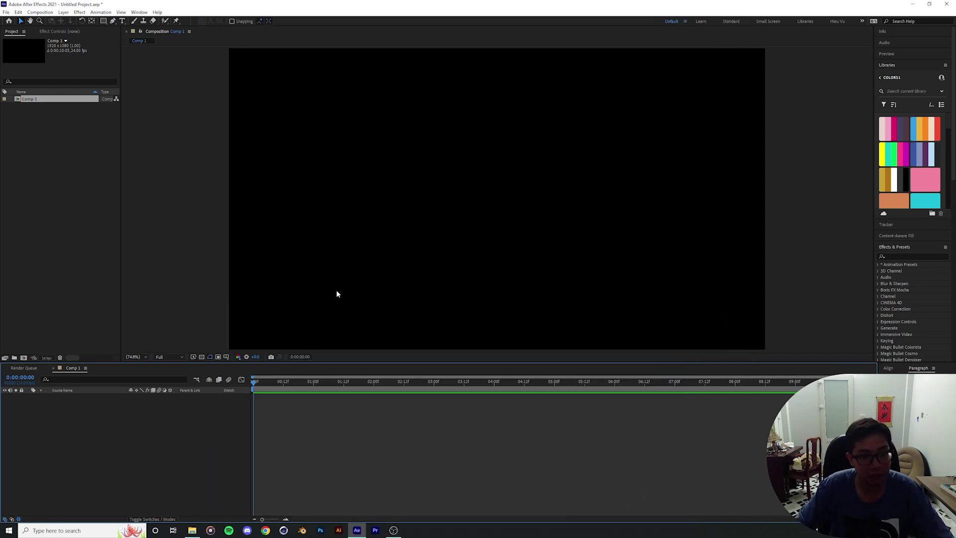
Create a new shape layer in Comp 1 and activate the Pen tool.
click(63, 12)
mouse_move(71, 20)
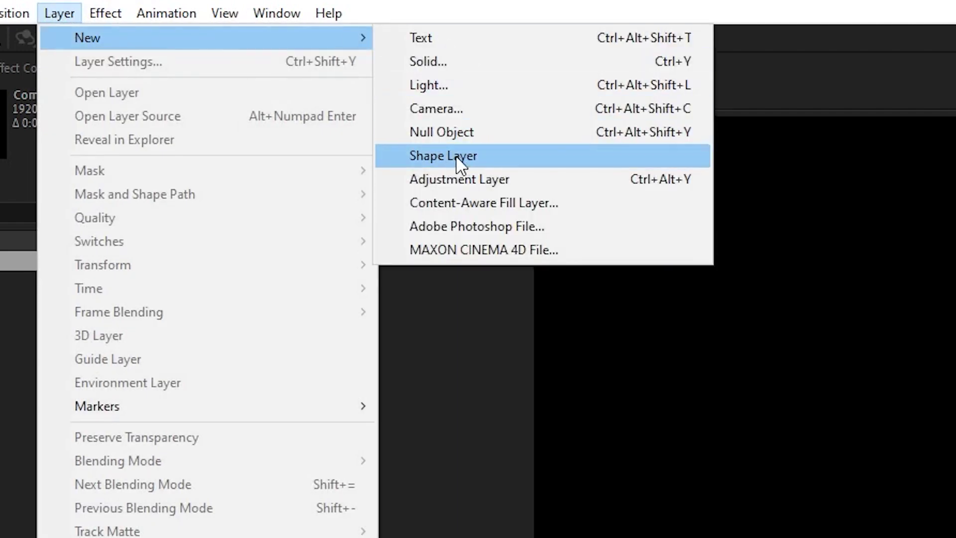
click(456, 155)
click(200, 40)
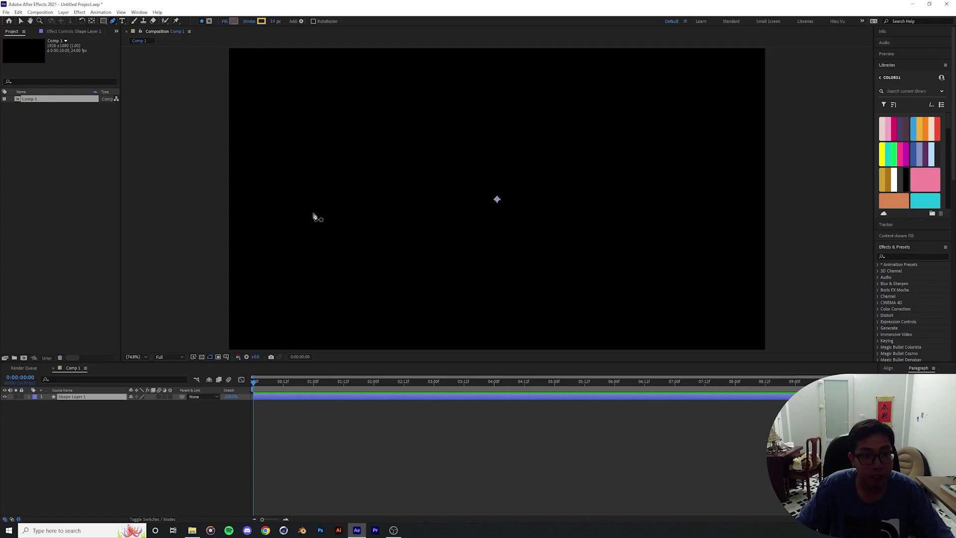
Draw one long open curved path with smooth overlapping loops across the whole composition frame.
click(277, 237)
mouse_move(482, 107)
mouse_down()
mouse_move(597, 101)
mouse_move(584, 100)
mouse_up()
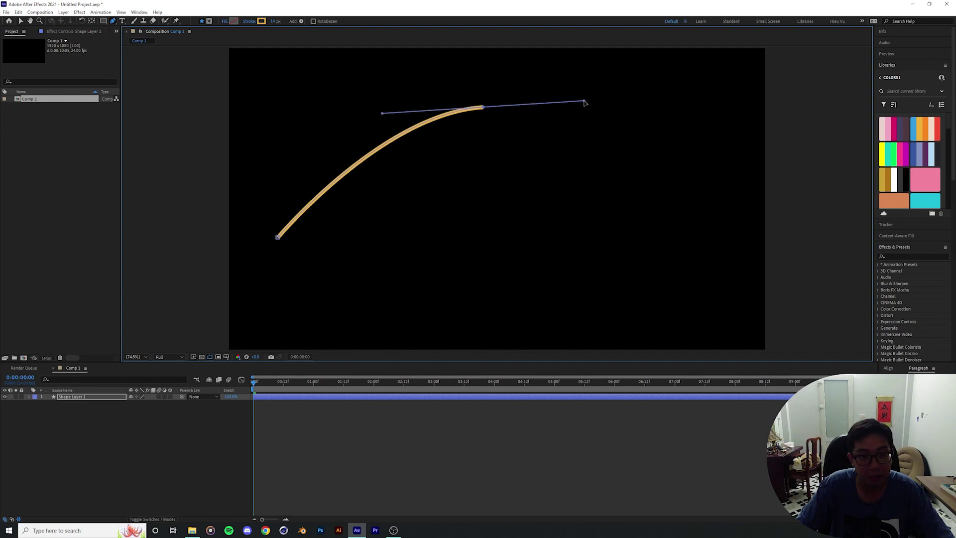
drag(664, 233, 656, 327)
drag(452, 310, 350, 302)
drag(447, 160, 559, 149)
drag(720, 202, 736, 96)
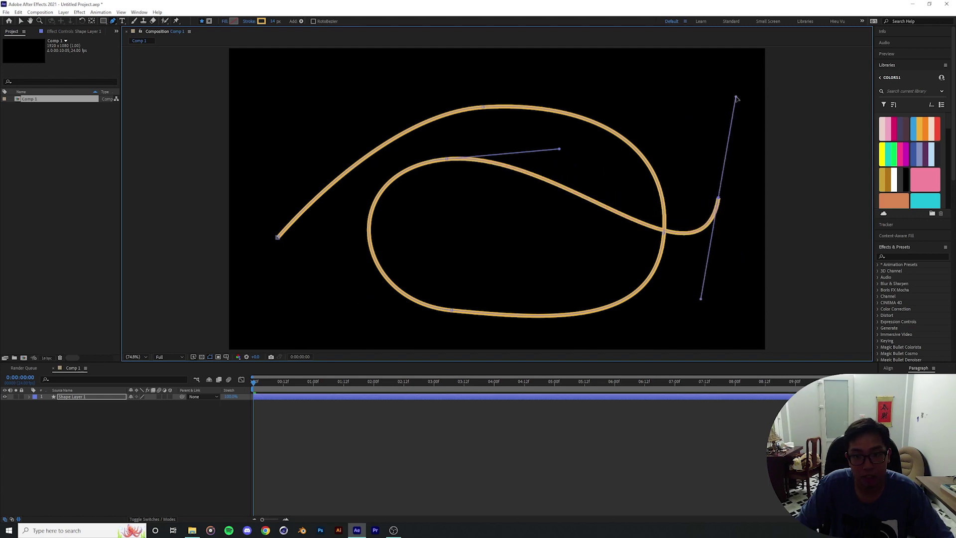
drag(523, 78, 374, 88)
drag(498, 257, 673, 304)
drag(703, 260, 667, 210)
drag(518, 160, 424, 183)
drag(297, 284, 256, 191)
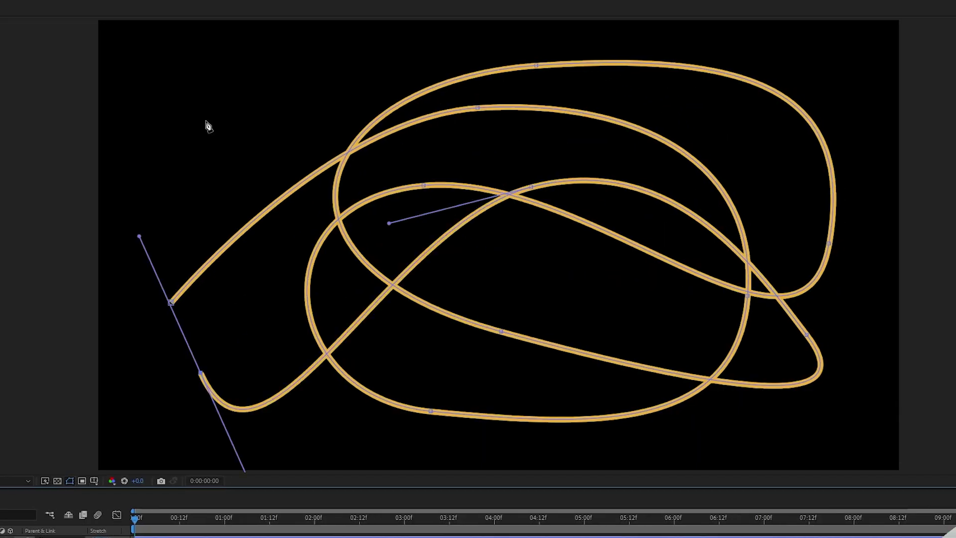
drag(316, 106, 416, 93)
drag(563, 242, 676, 279)
drag(672, 126, 600, 105)
drag(234, 330, 266, 434)
drag(493, 382, 582, 360)
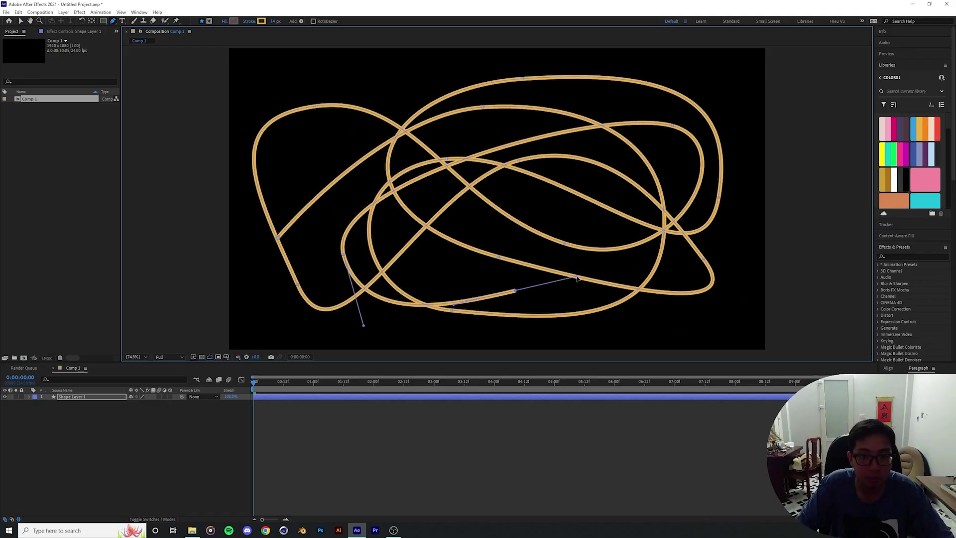
drag(495, 382, 598, 343)
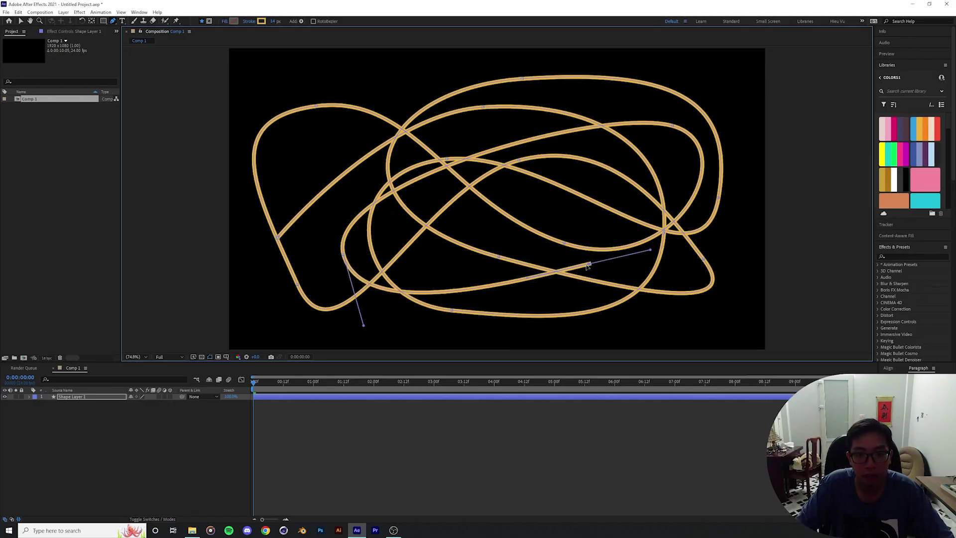
drag(587, 265, 581, 266)
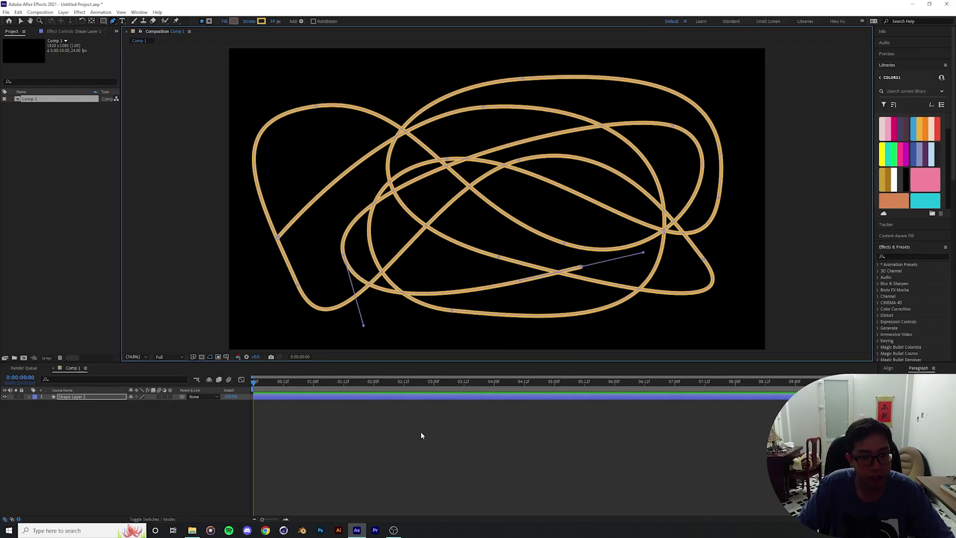
Add Trim Paths to Shape 1 of the shape layer and expand its properties.
click(28, 397)
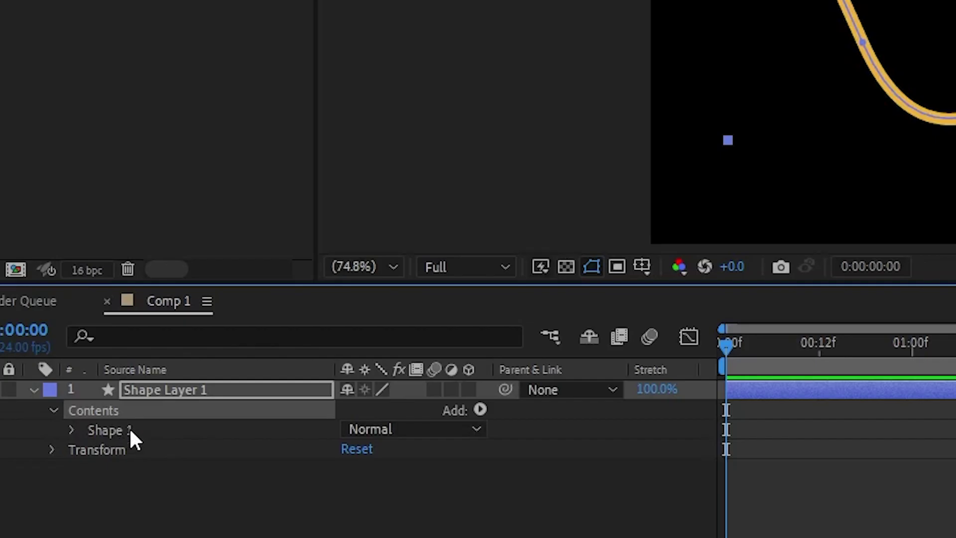
click(62, 408)
click(42, 410)
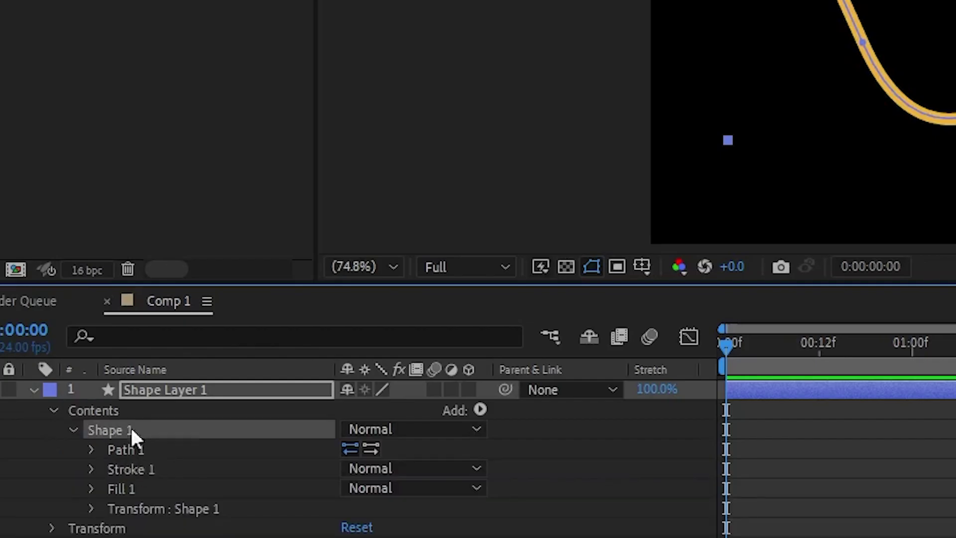
click(480, 409)
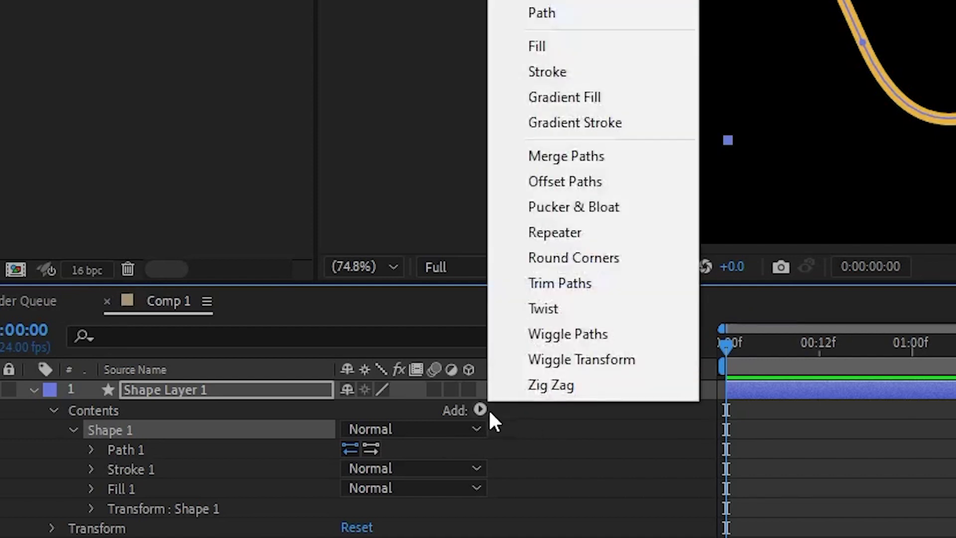
click(591, 294)
click(93, 469)
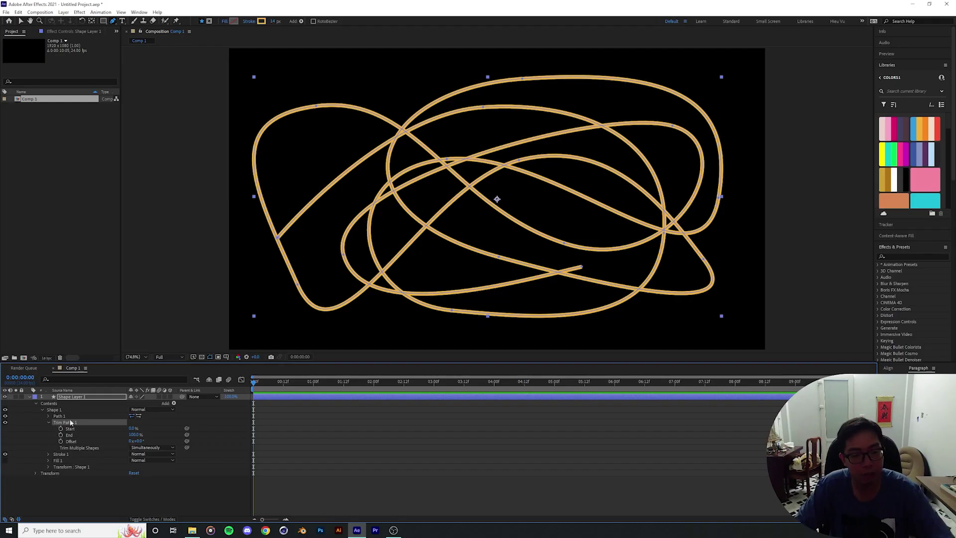
Try the Trim Paths End value at 50% and restore it to 100%.
mouse_move(136, 435)
mouse_down()
mouse_move(103, 438)
mouse_move(134, 430)
mouse_up()
drag(134, 430, 132, 431)
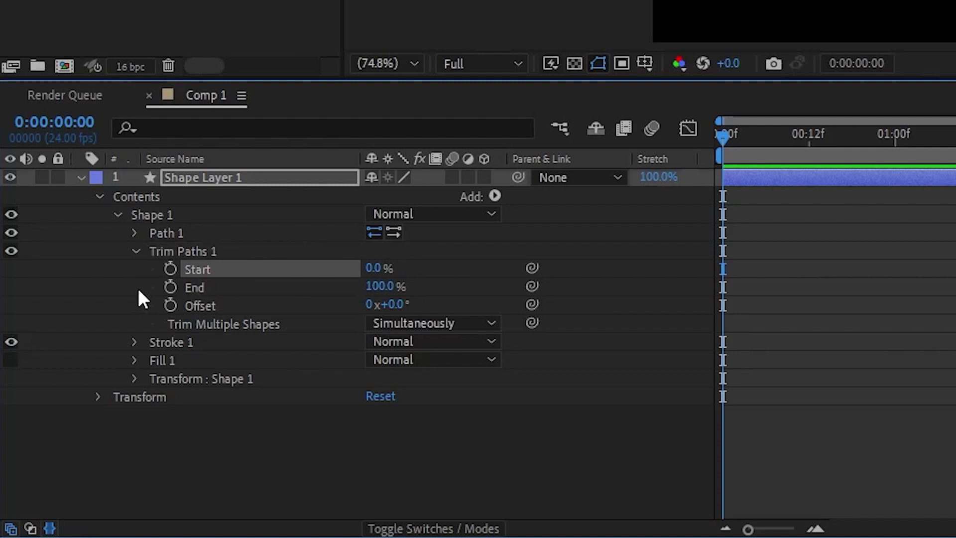
click(50, 435)
click(79, 435)
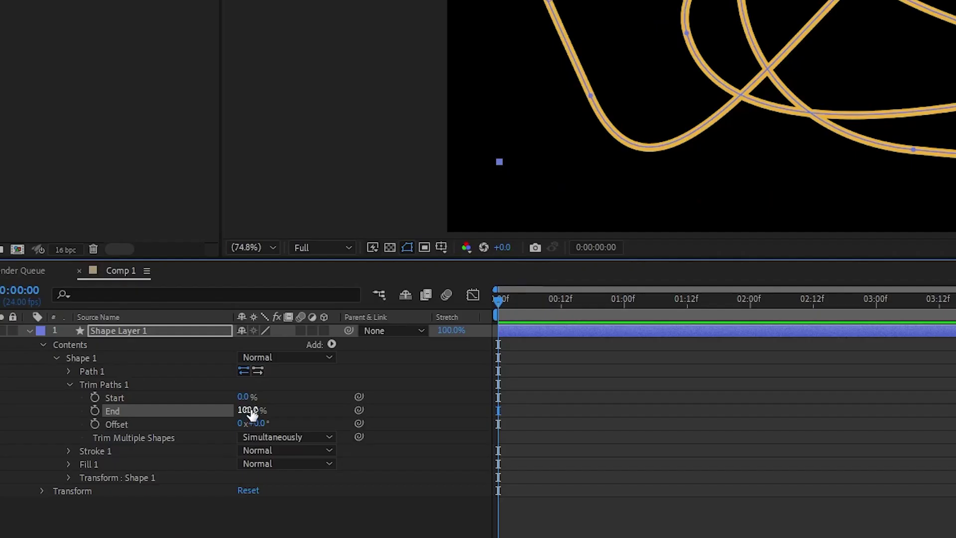
click(252, 411)
text(50)
key(Return)
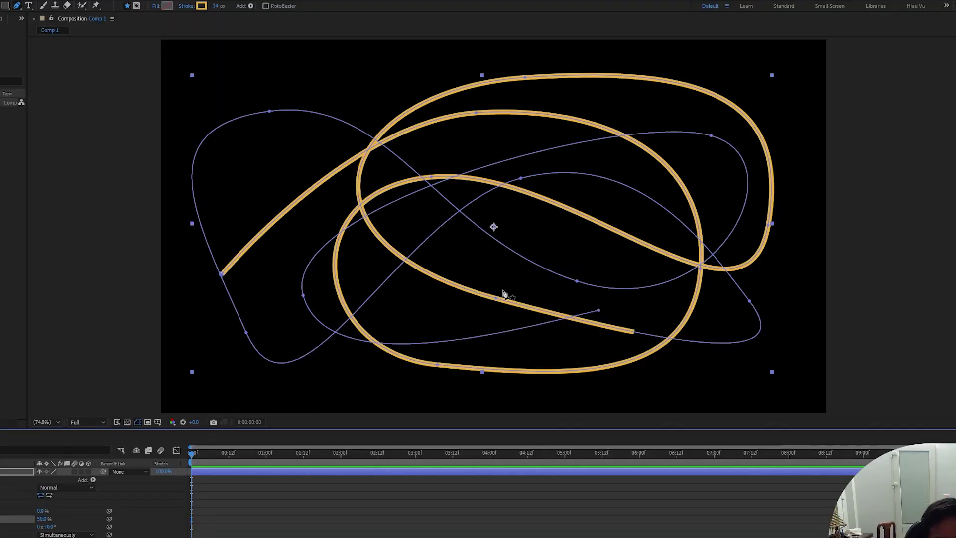
drag(43, 519, 324, 508)
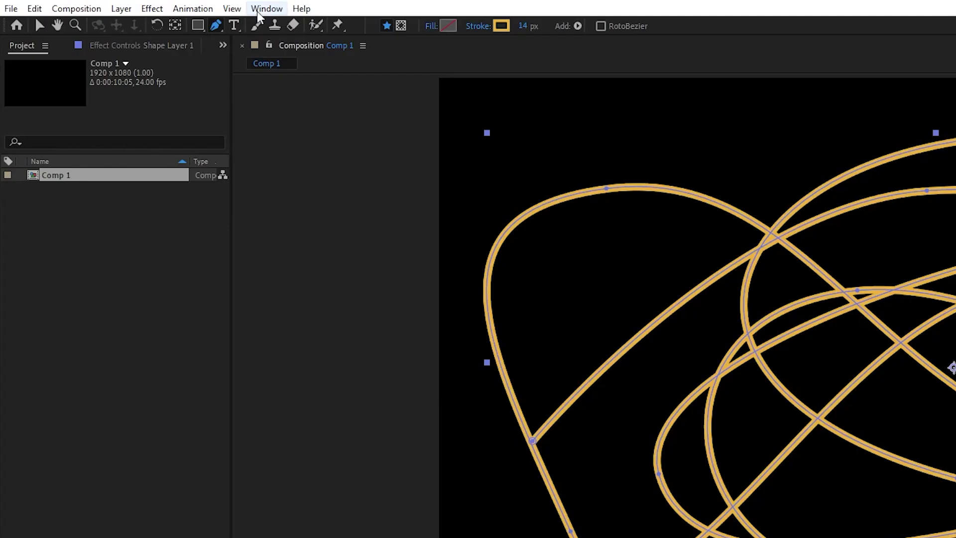
Open the Create Nulls From Paths script and shrink its floating window.
click(135, 13)
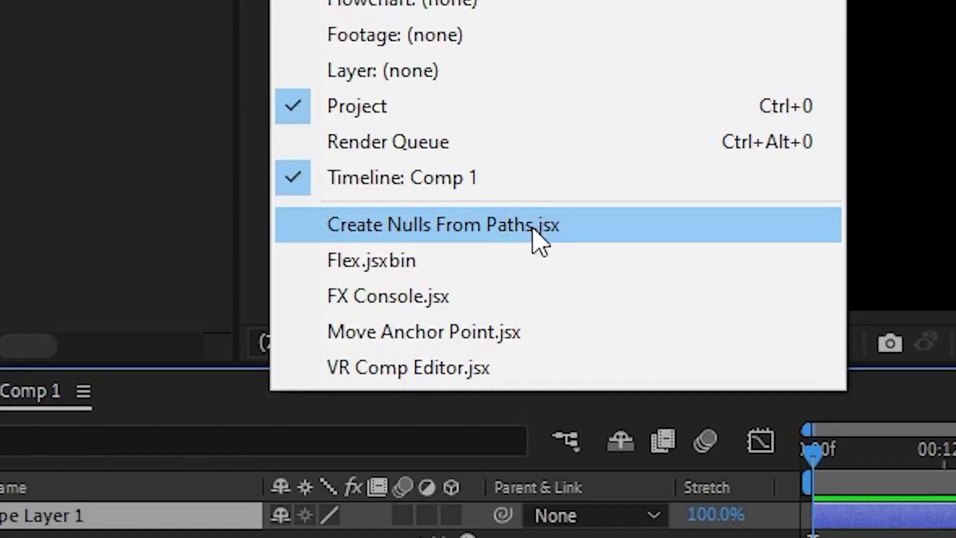
click(573, 242)
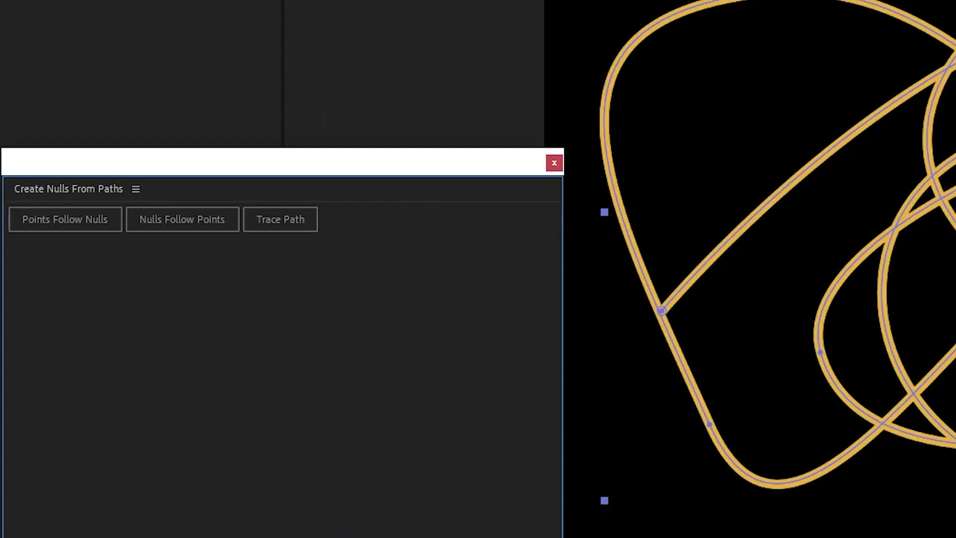
drag(487, 429, 481, 289)
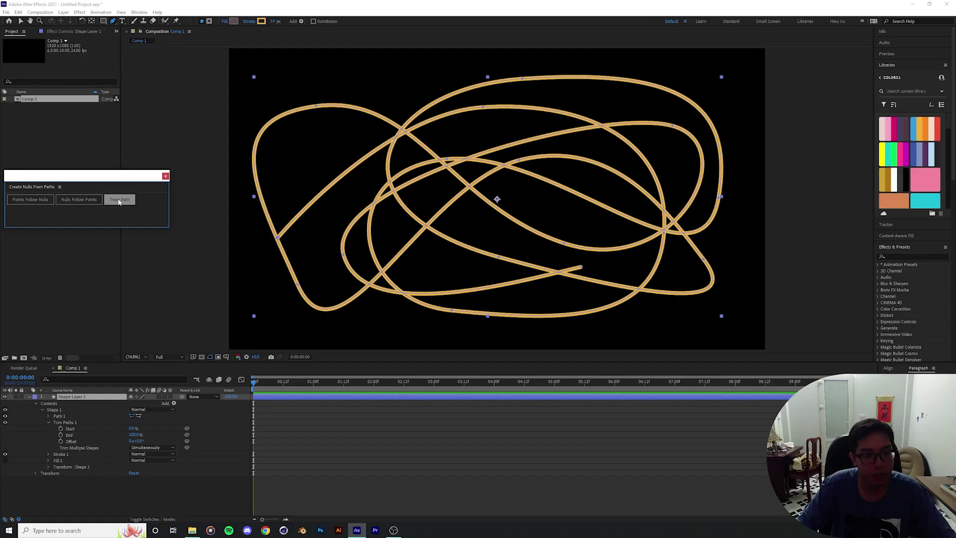
Create a Trace Path null from the Path property of Path 1 in the shape layer.
click(124, 200)
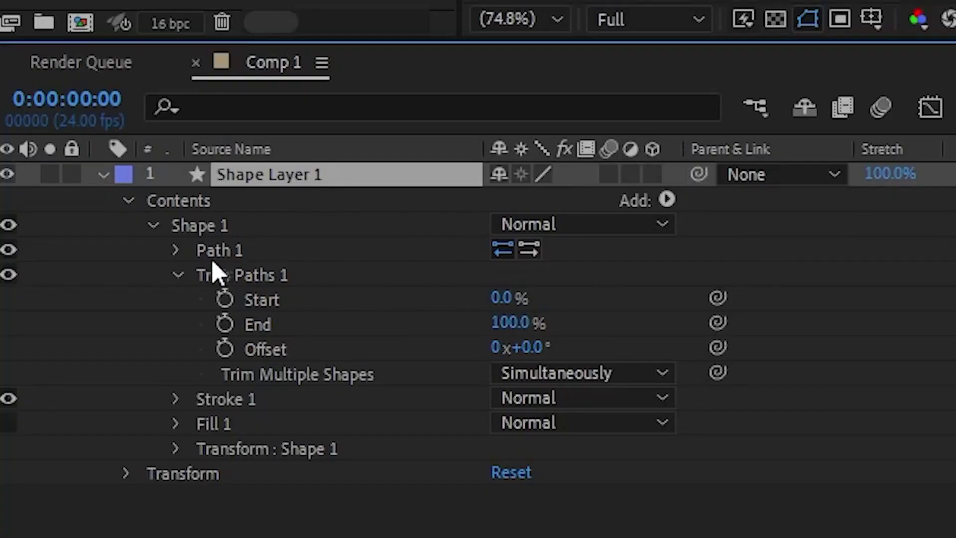
click(230, 256)
click(176, 250)
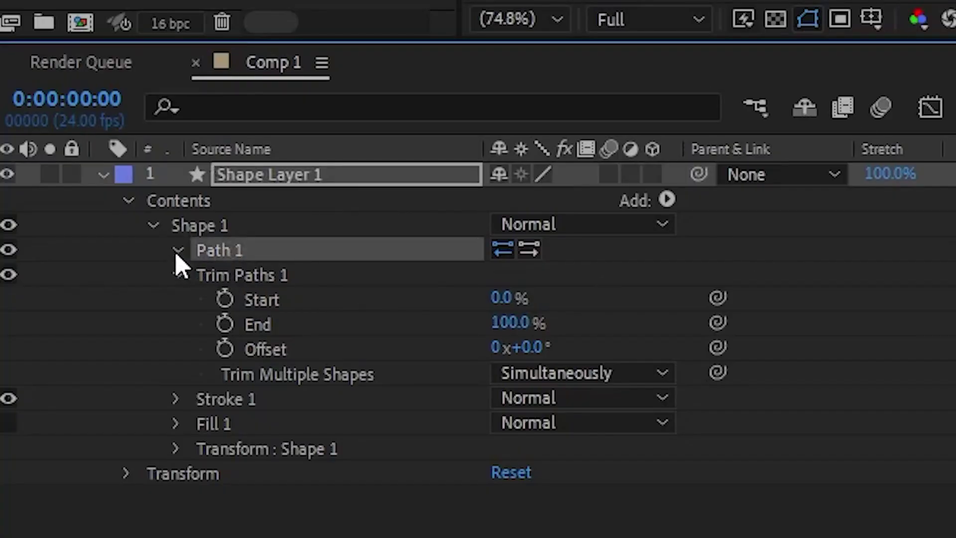
click(273, 283)
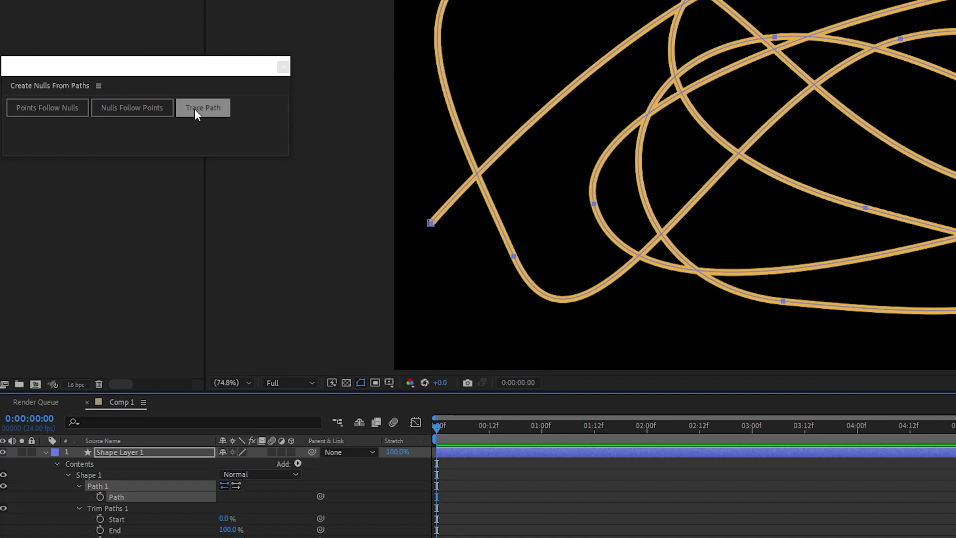
click(195, 109)
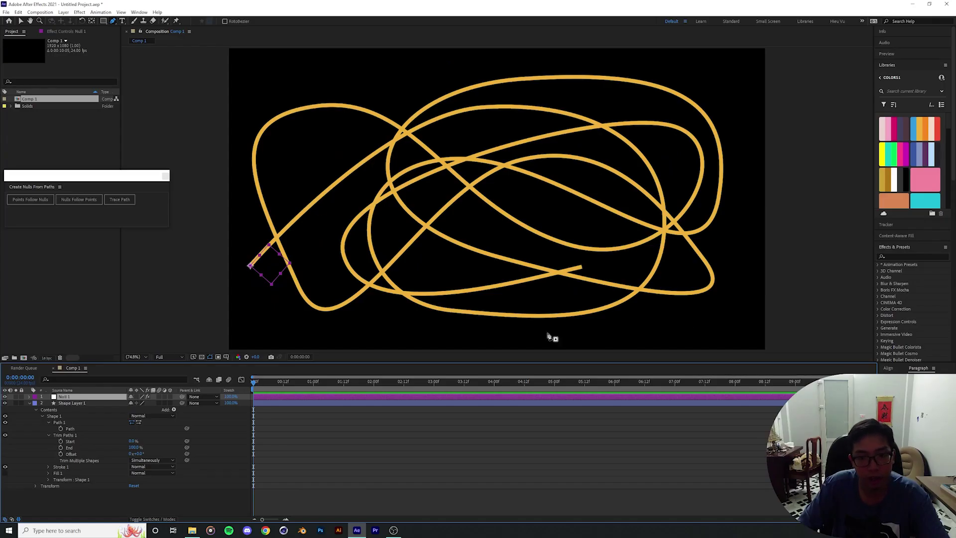
Preview the null travelling along the path, and reveal the keyframes of its Trace Path Progress property.
key(space)
key(space)
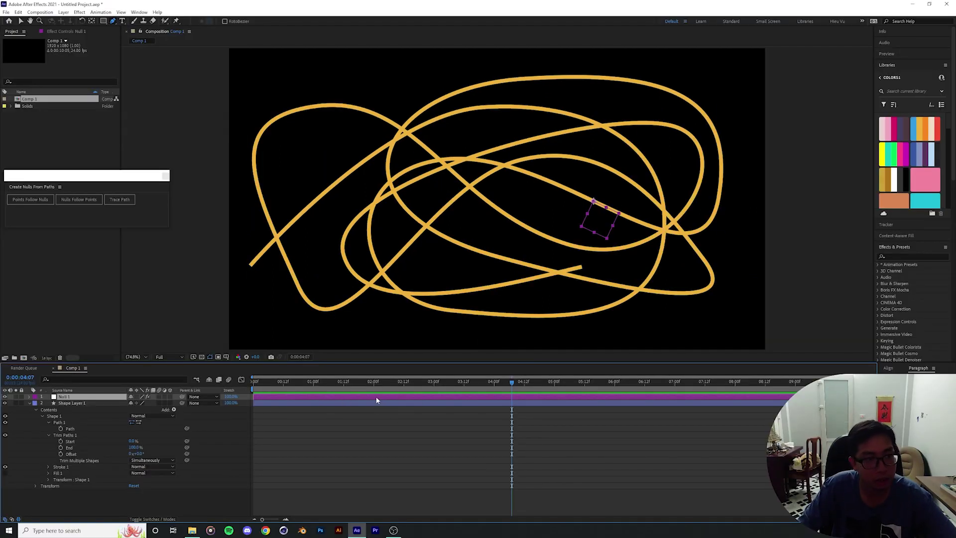
click(88, 31)
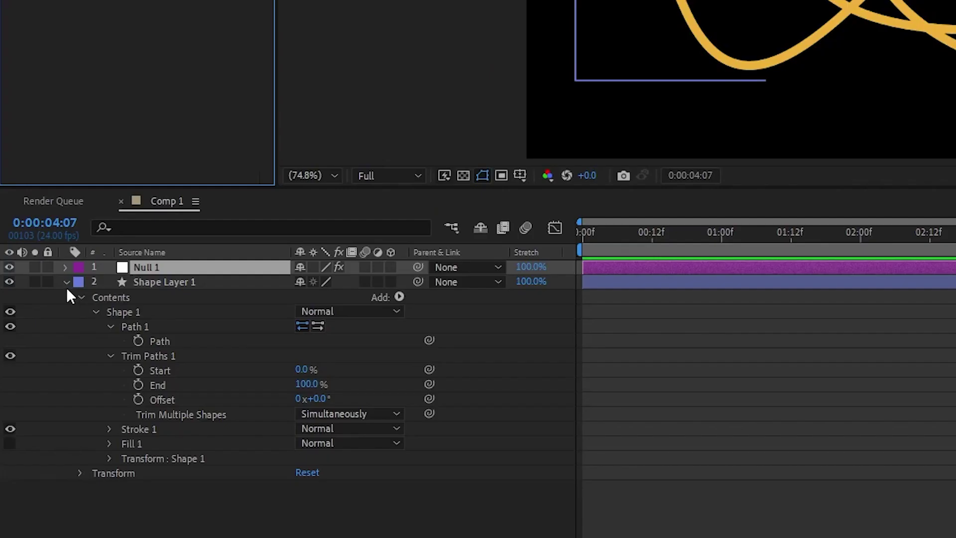
click(67, 285)
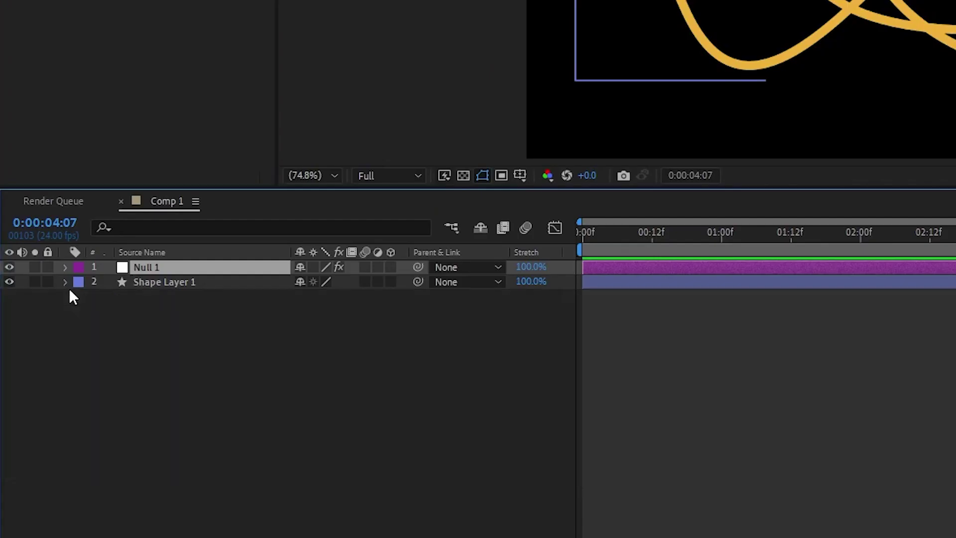
key(u)
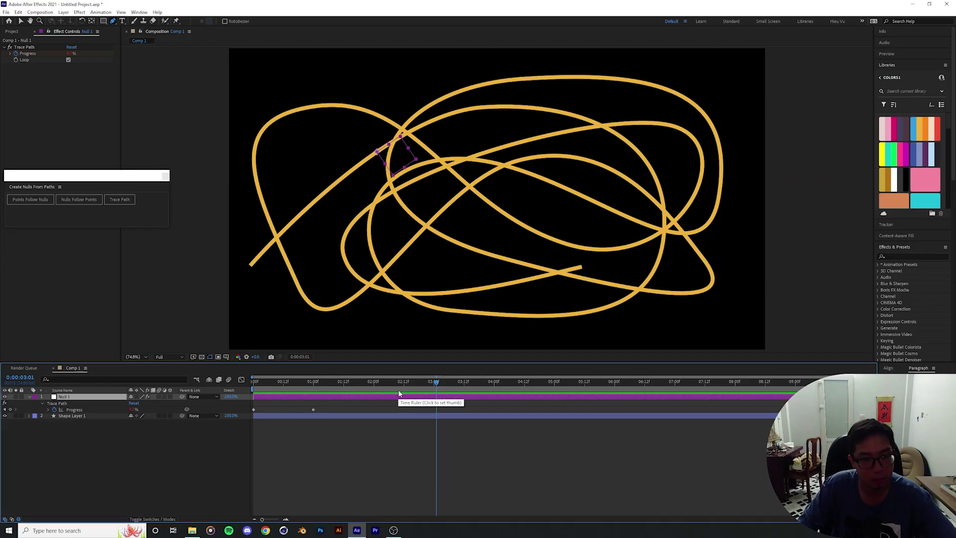
Review the null's Progress keyframes, move the ending keyframe from one second to 0:00:04:19, and scrub through the slowed motion.
drag(399, 393, 245, 390)
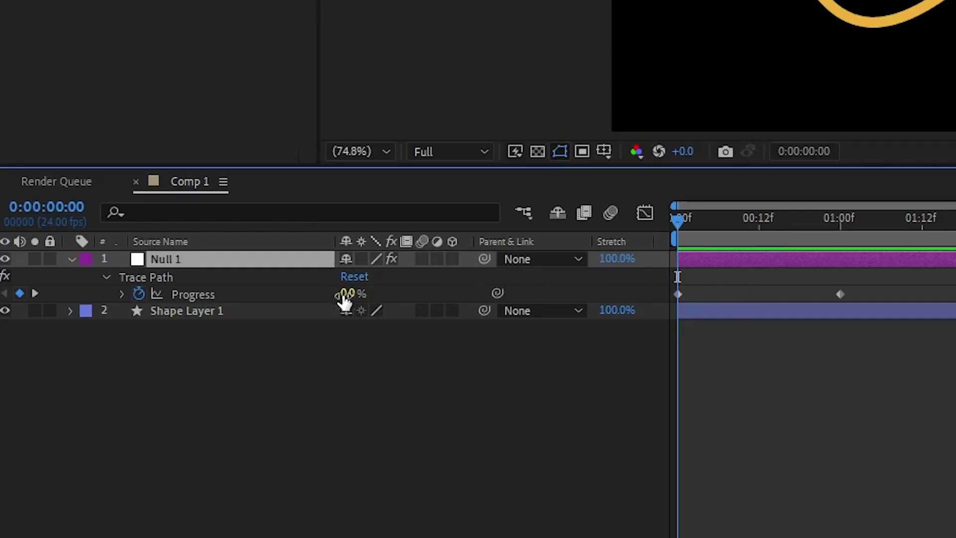
click(837, 227)
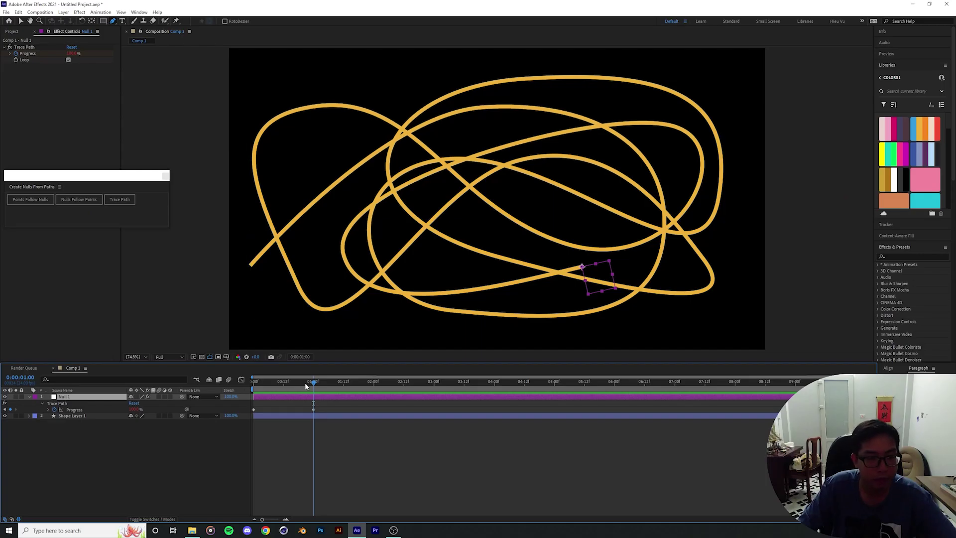
drag(305, 382, 253, 382)
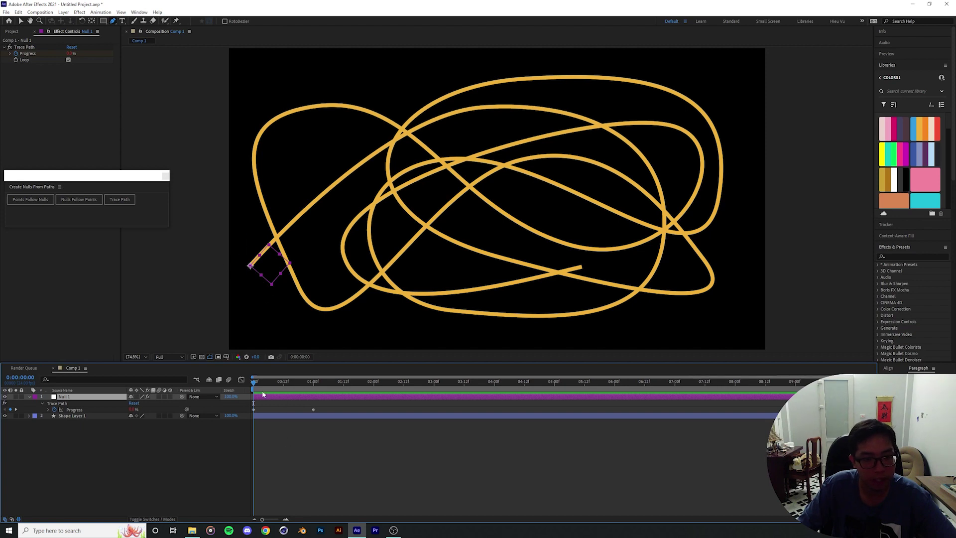
drag(262, 390, 313, 386)
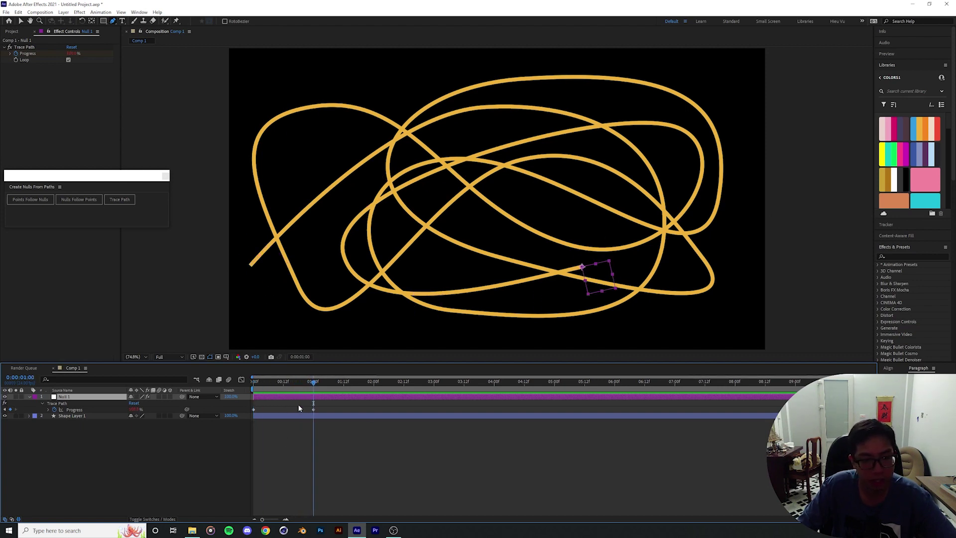
drag(314, 410, 545, 414)
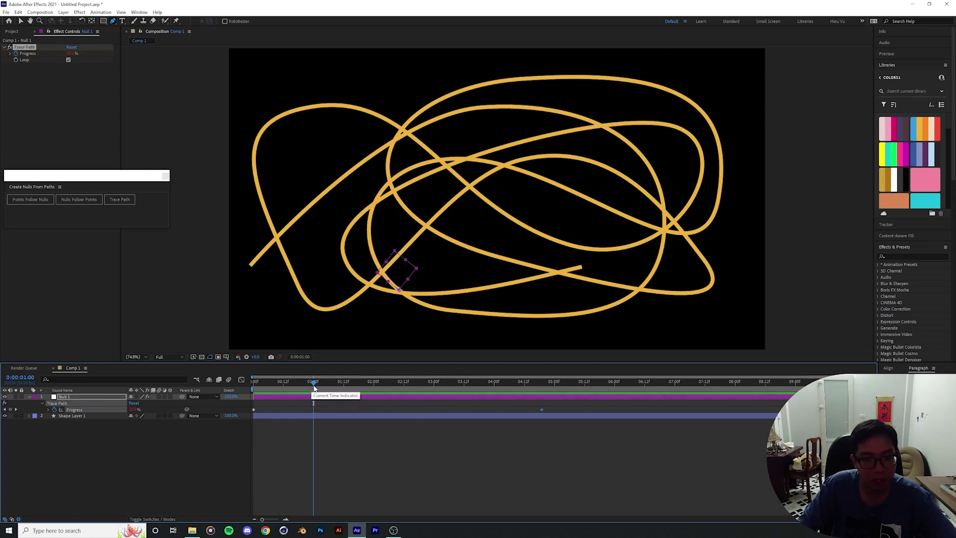
drag(312, 385, 279, 383)
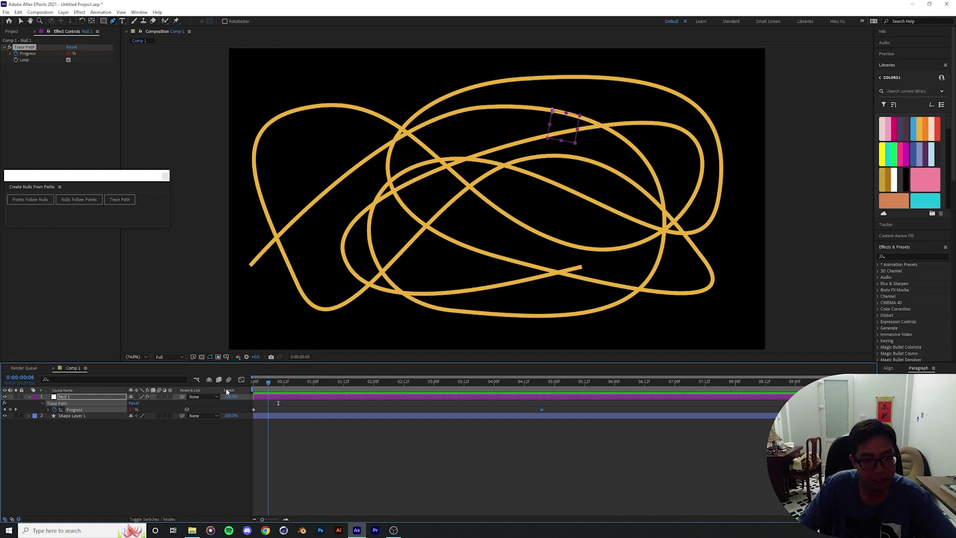
drag(226, 391, 542, 389)
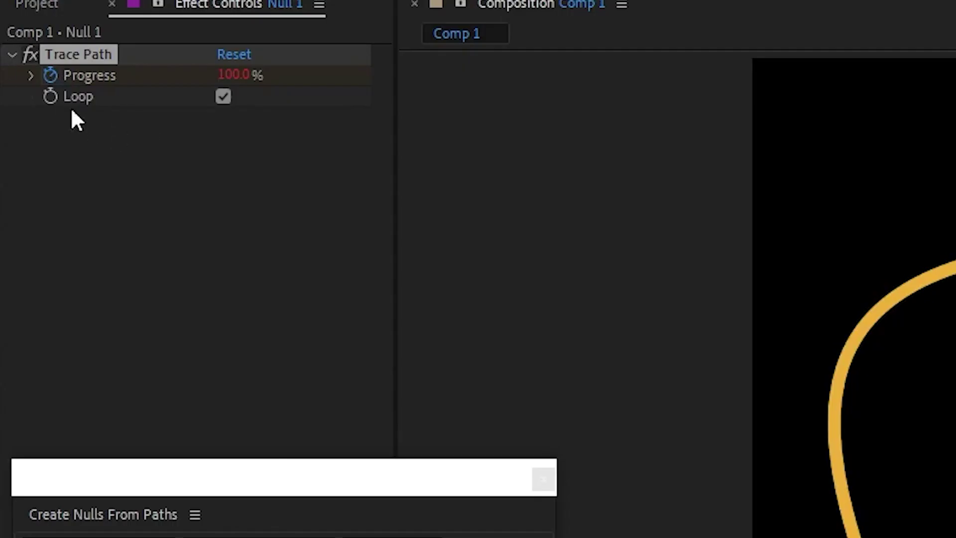
Try the Trace Path effect with Loop disabled, scrub past the last Progress keyframe, and return to the composition's start.
click(86, 114)
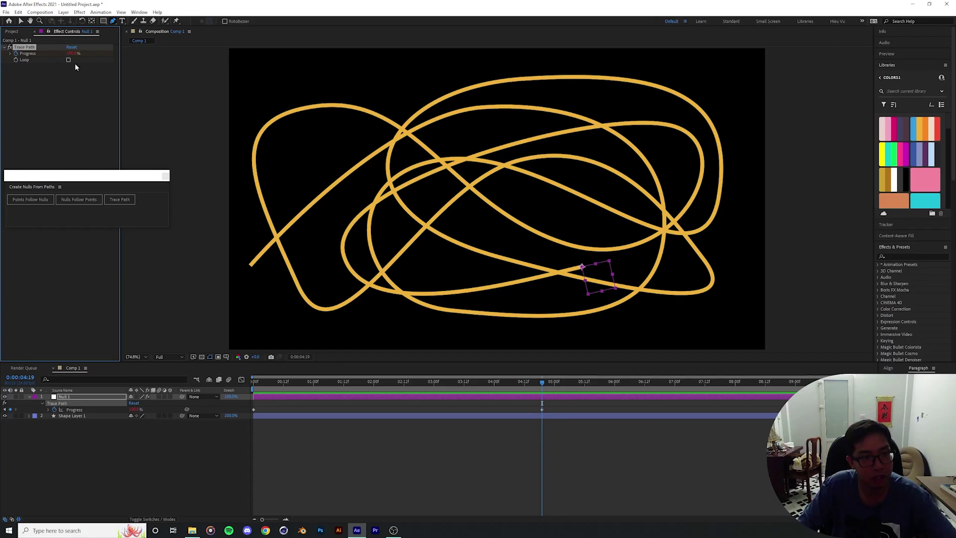
mouse_move(542, 383)
mouse_down()
mouse_move(249, 381)
mouse_move(544, 384)
mouse_up()
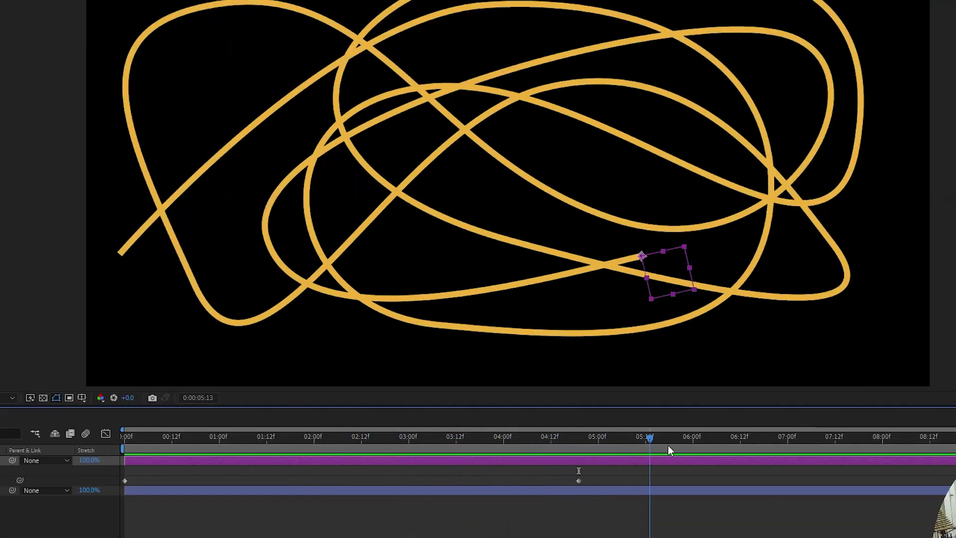
drag(807, 452, 442, 447)
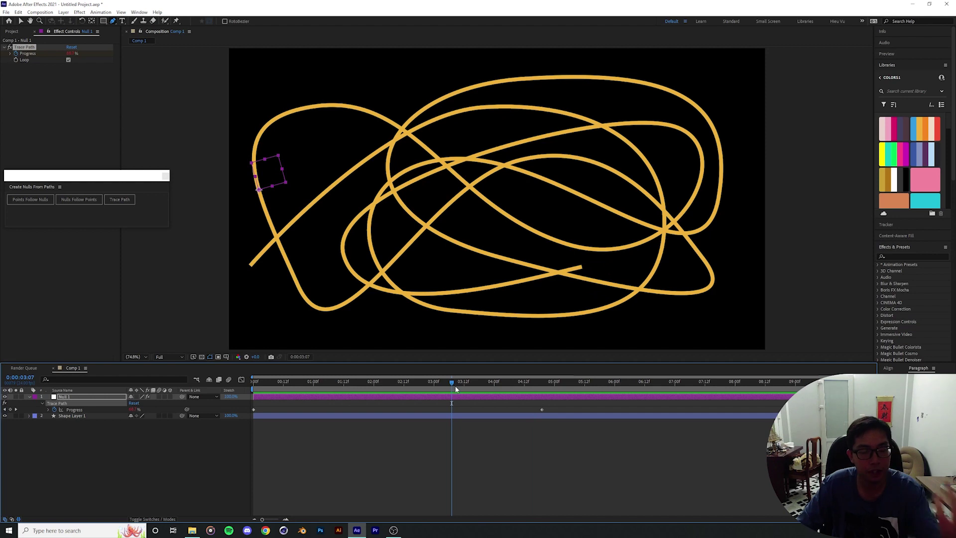
key(Home)
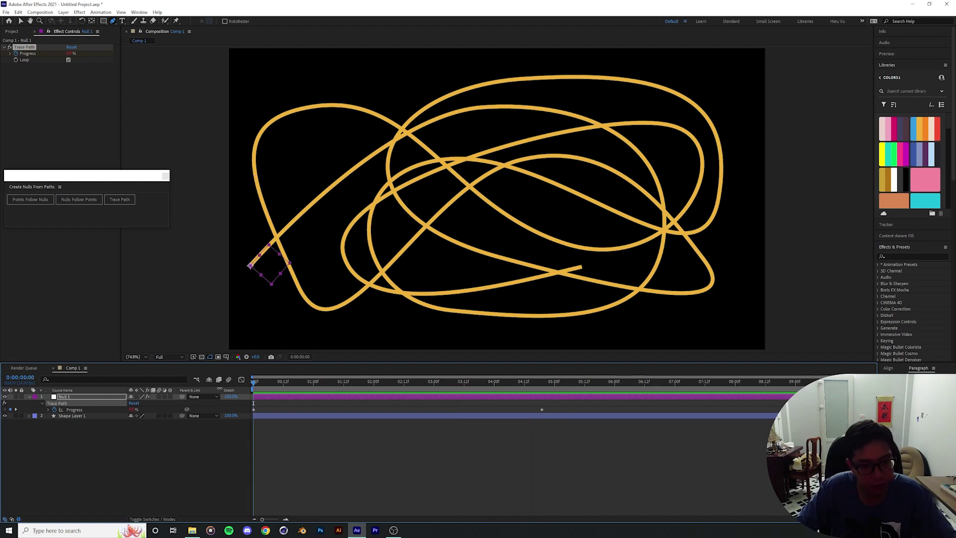
Link the Trim Paths End property of Shape Layer 1 to the null's Trace Path Progress property.
drag(319, 385, 251, 396)
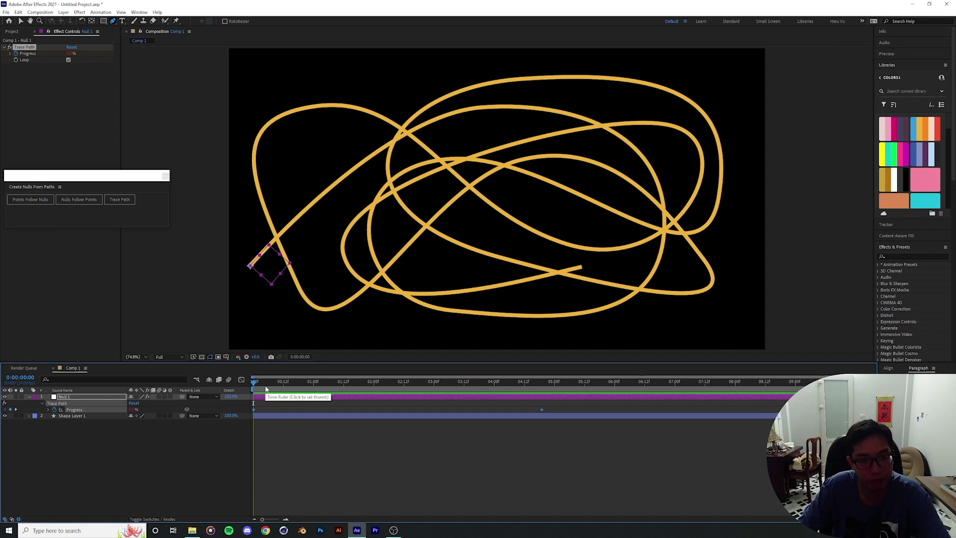
mouse_move(264, 388)
mouse_down()
mouse_move(560, 387)
mouse_move(251, 388)
mouse_up()
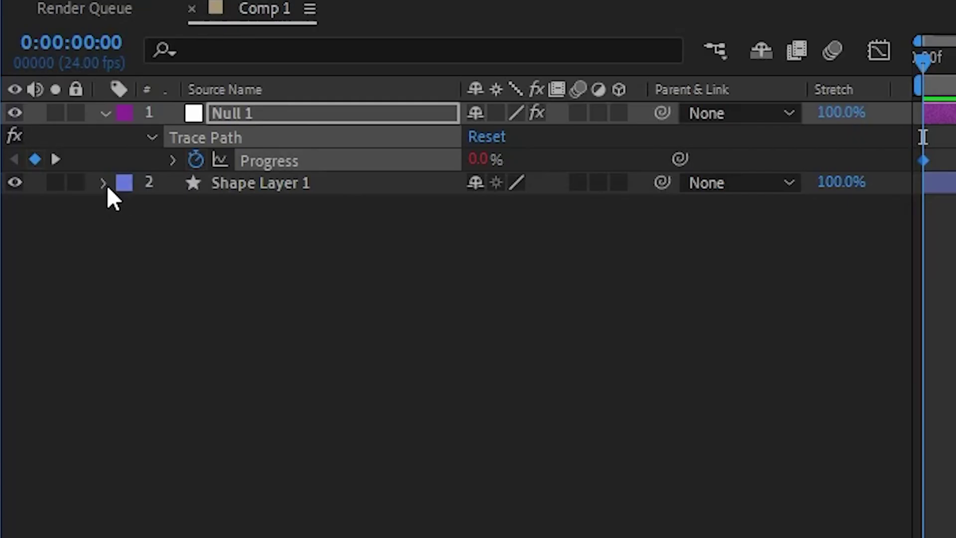
click(29, 415)
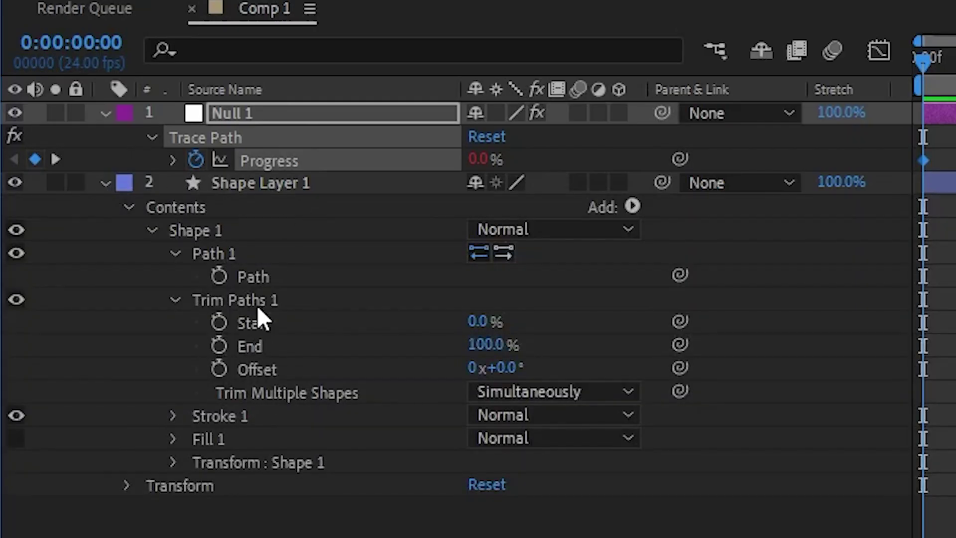
click(277, 306)
click(254, 347)
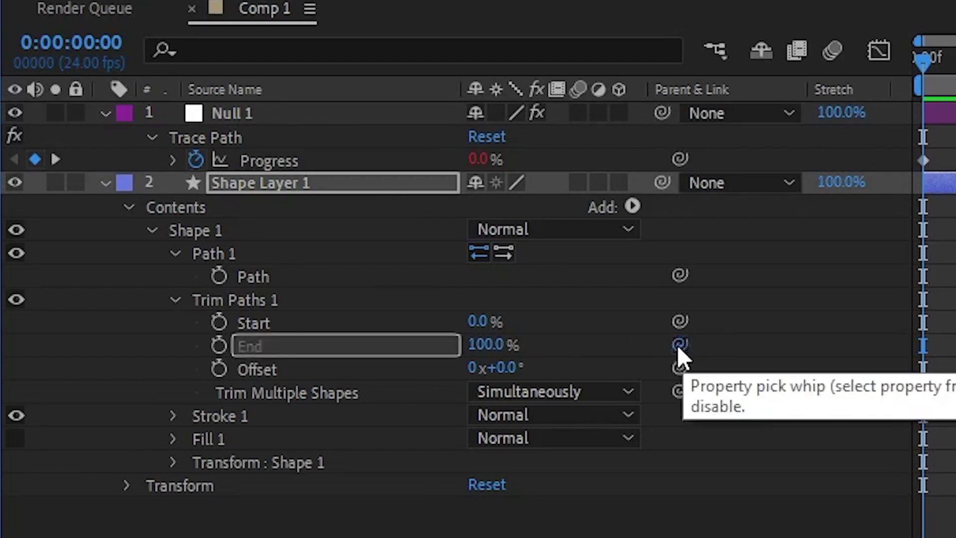
drag(679, 345, 301, 164)
drag(301, 162, 299, 169)
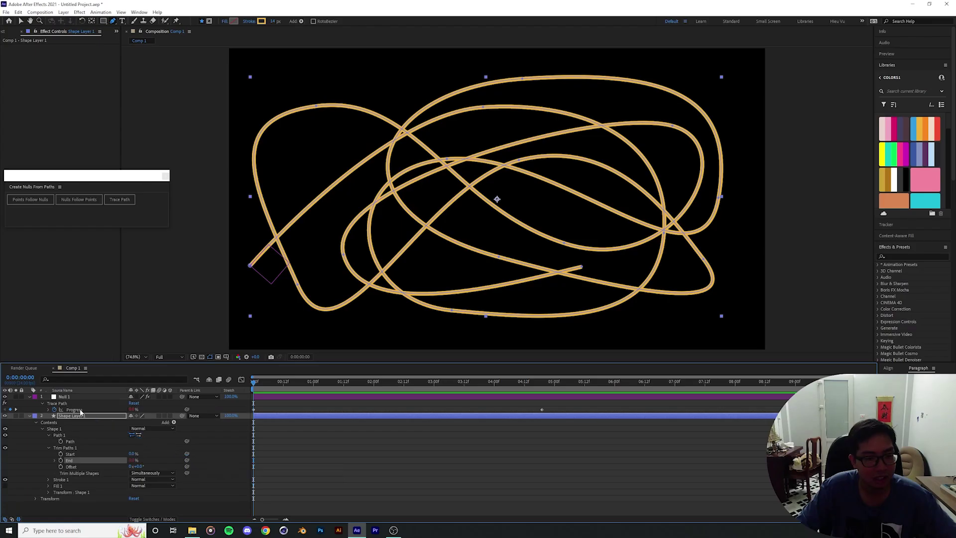
click(292, 464)
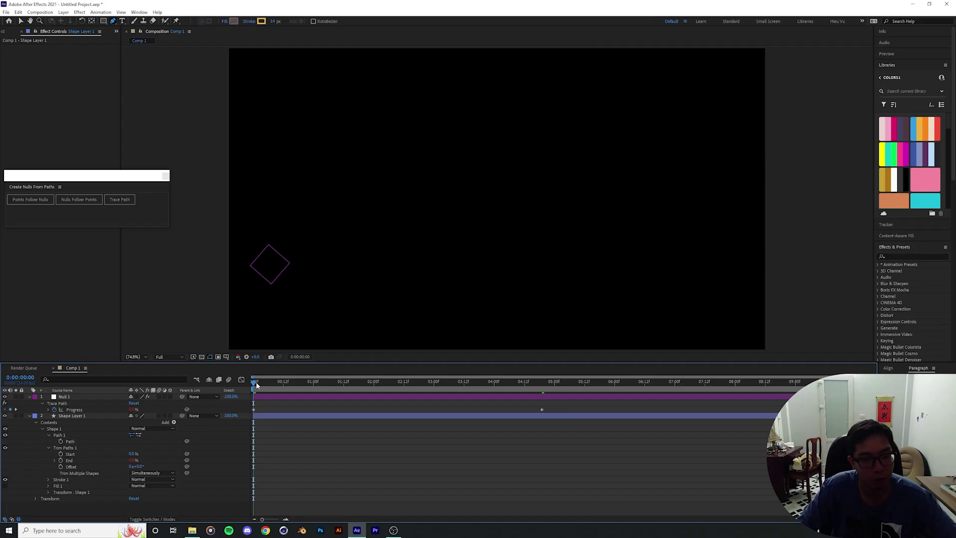
Preview the trimmed path drawing on with the null, collapse Shape Layer 1's properties, and park the time at 0:00:02:15.
mouse_move(256, 381)
mouse_down()
mouse_move(336, 396)
mouse_move(538, 389)
mouse_move(700, 401)
mouse_move(264, 396)
mouse_move(375, 412)
mouse_move(452, 410)
mouse_move(292, 413)
mouse_up()
key(space)
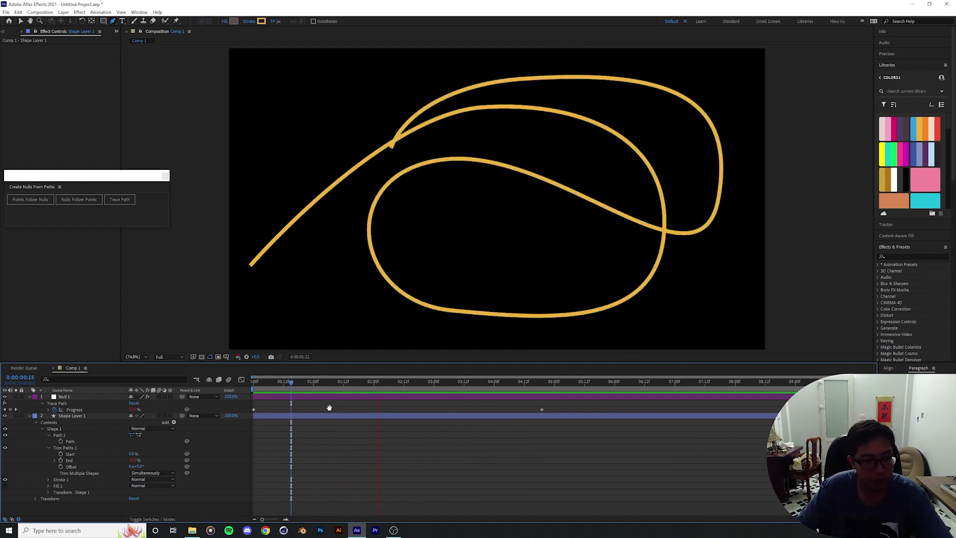
click(30, 416)
click(72, 415)
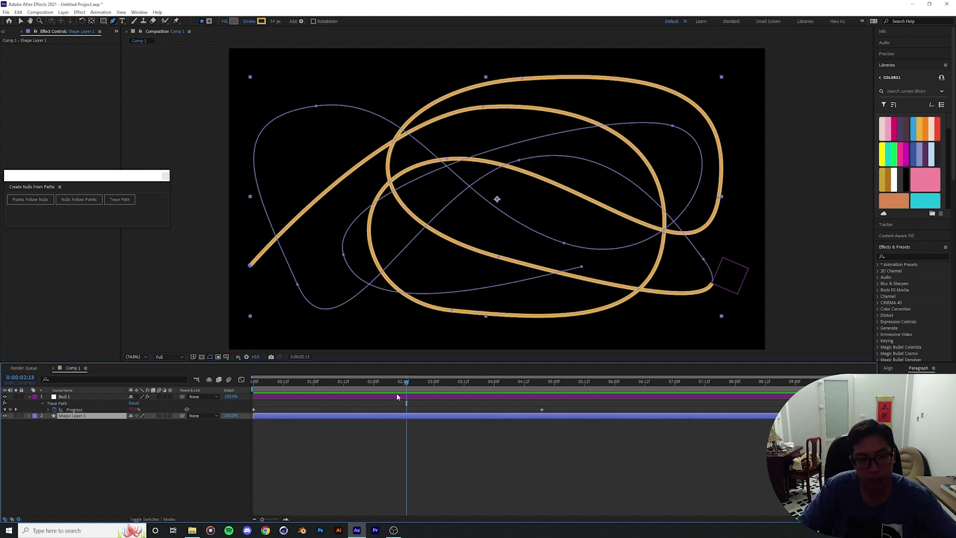
drag(403, 387, 411, 386)
Create a new shape layer and add an ellipse that fills the composition frame.
click(415, 399)
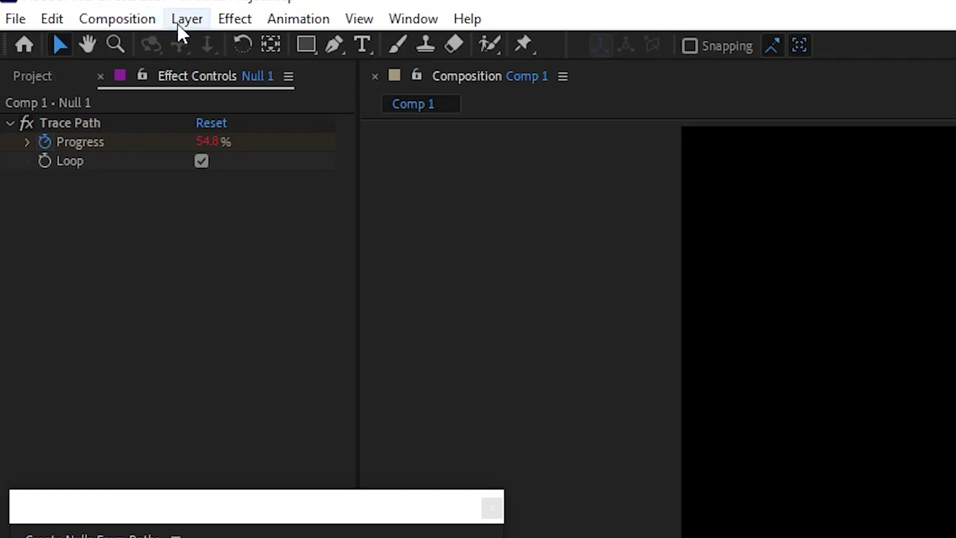
click(62, 13)
mouse_move(72, 21)
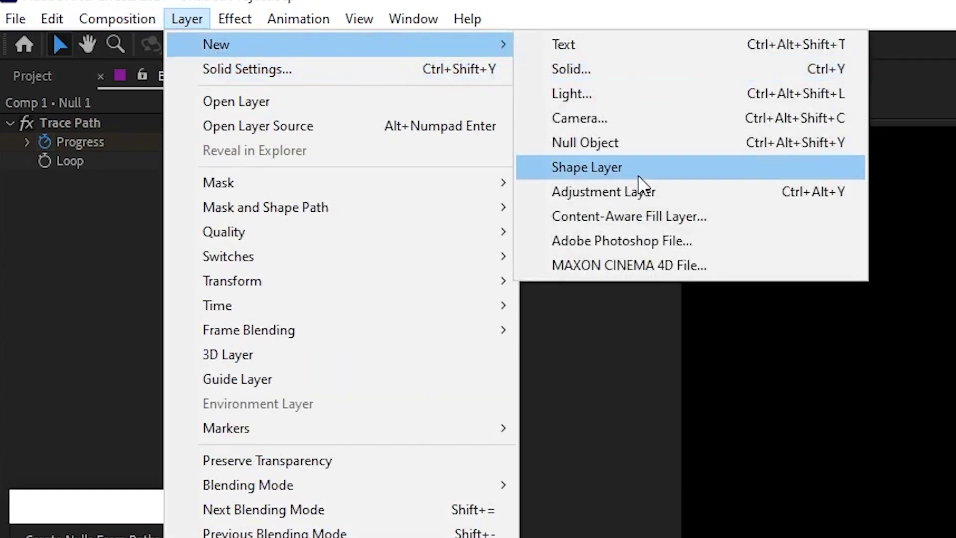
click(638, 172)
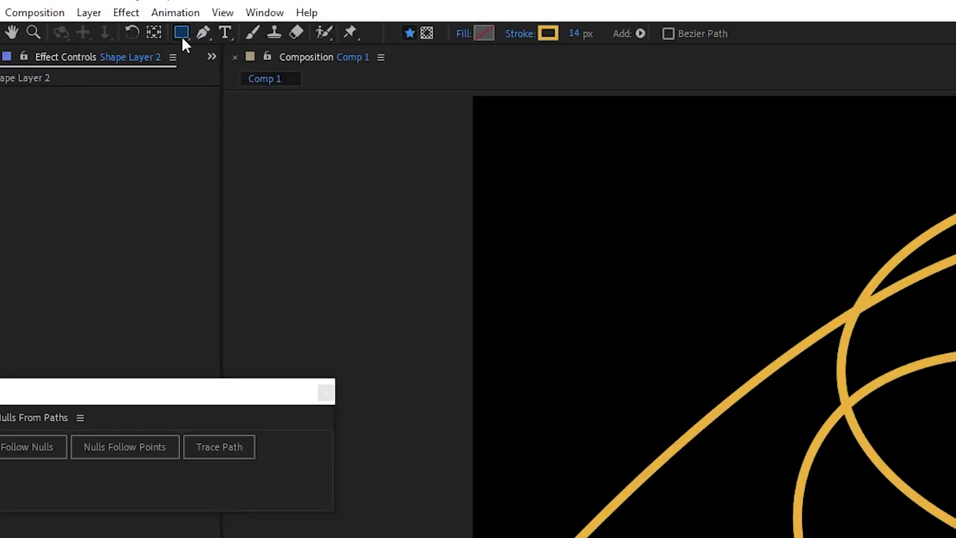
drag(182, 37, 234, 74)
double_click(182, 34)
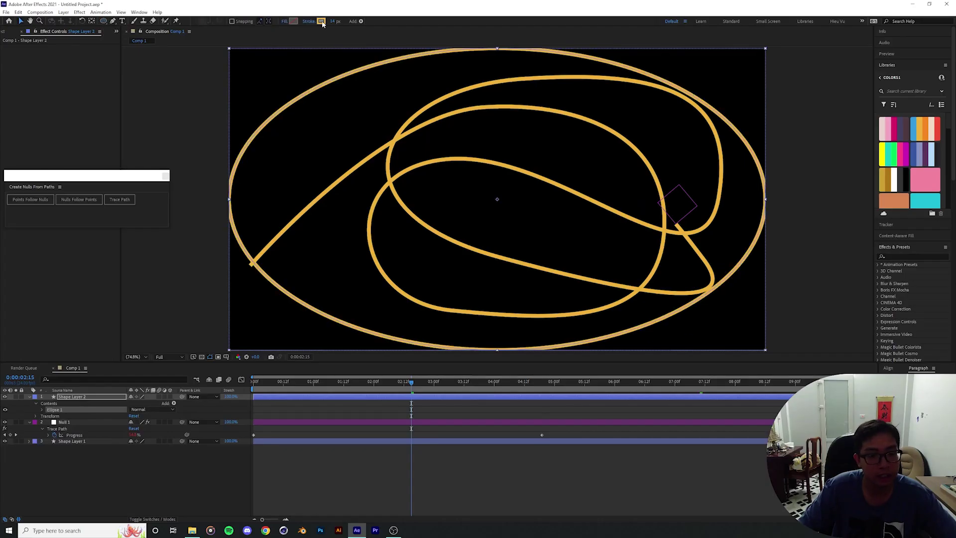
Change the ellipse's stroke color to a bright turquoise green.
click(322, 23)
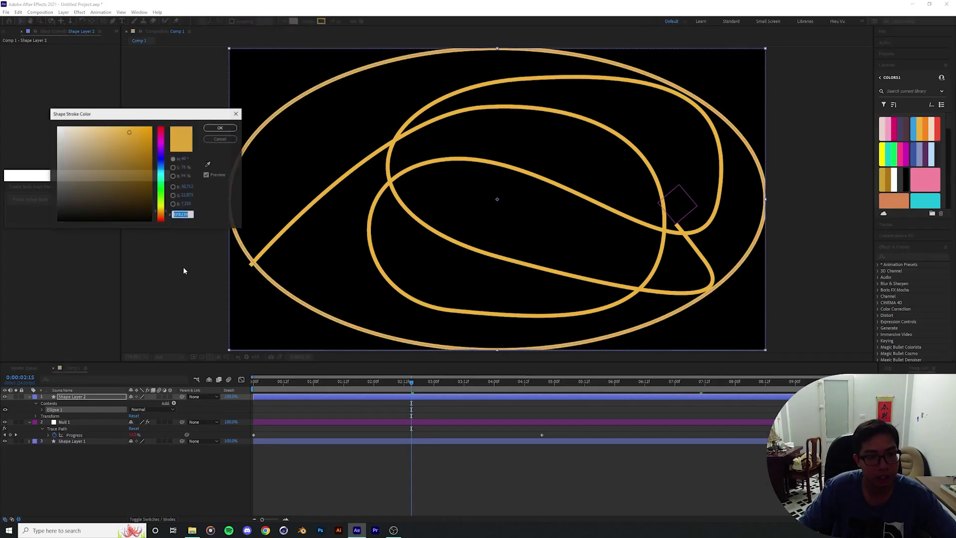
drag(161, 195, 161, 178)
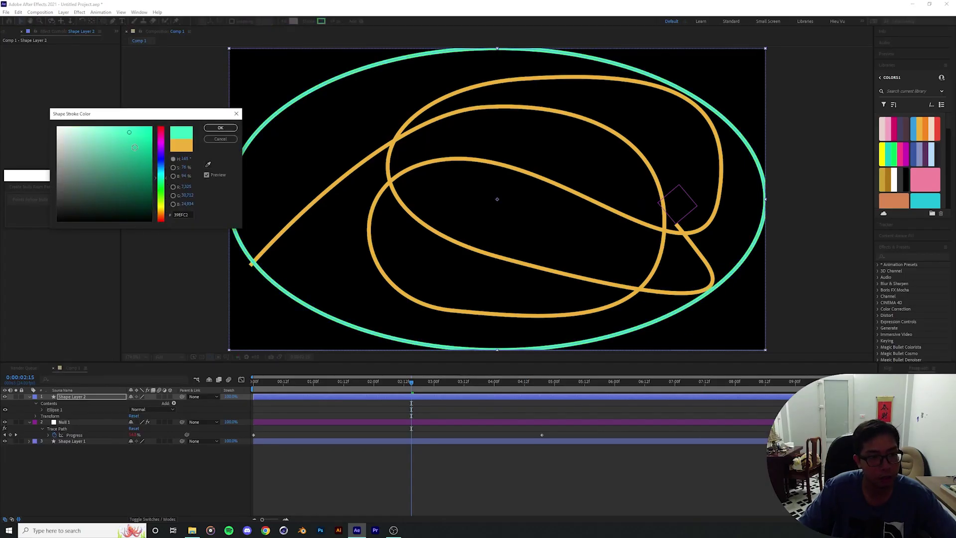
click(229, 128)
Set the ellipse path's size to 70 by 70 and thicken its stroke into a donut shape.
click(42, 410)
click(48, 416)
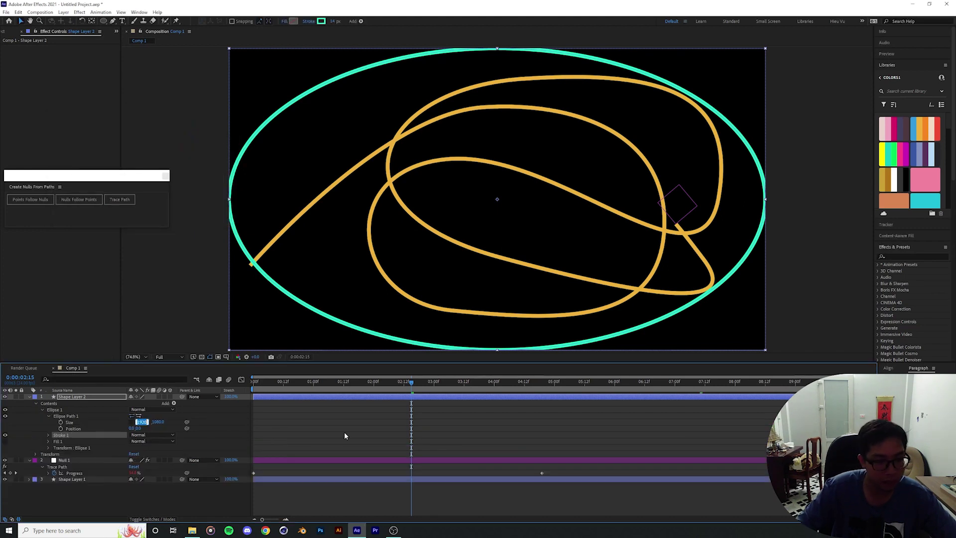
key(Return)
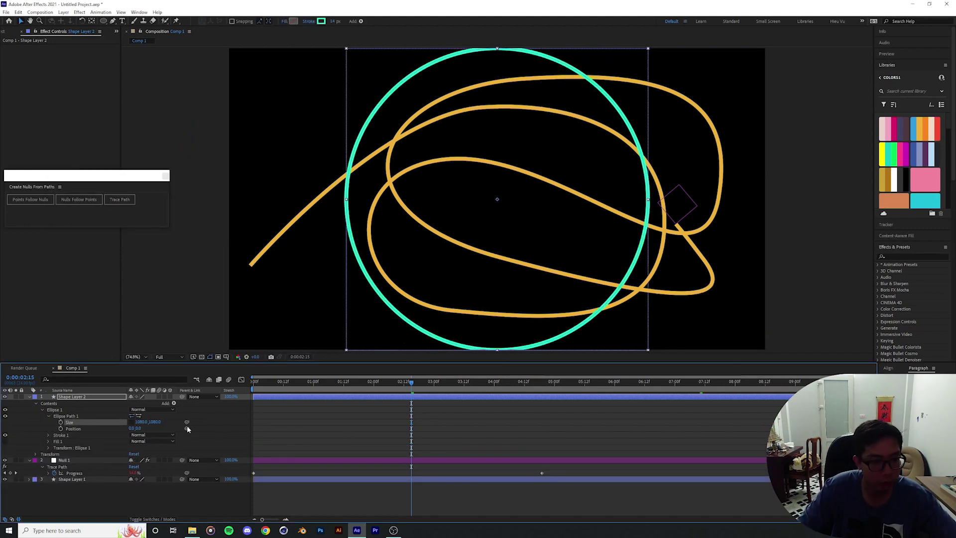
drag(131, 425, 129, 428)
drag(333, 21, 341, 22)
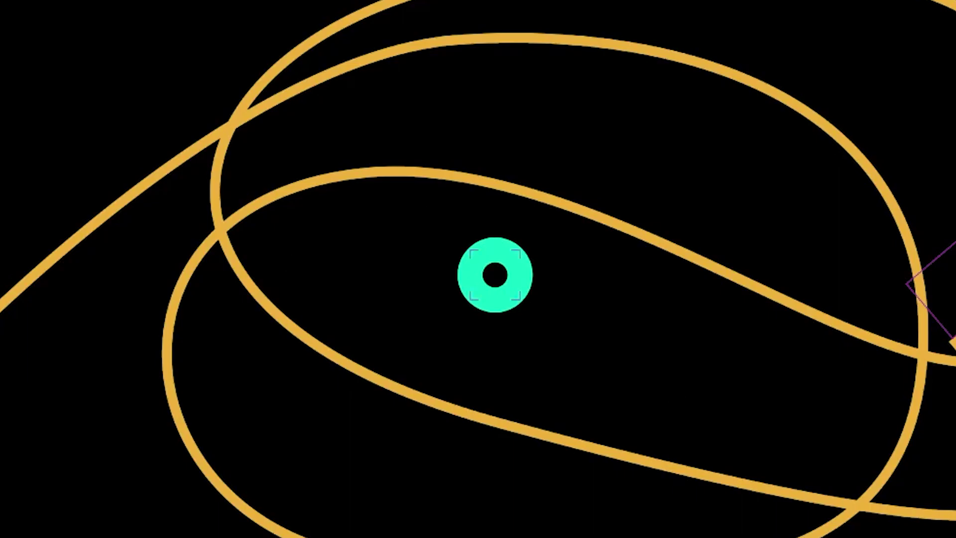
Rename the ellipse's shape layer as DONAT.
key(Return)
text(DONA)
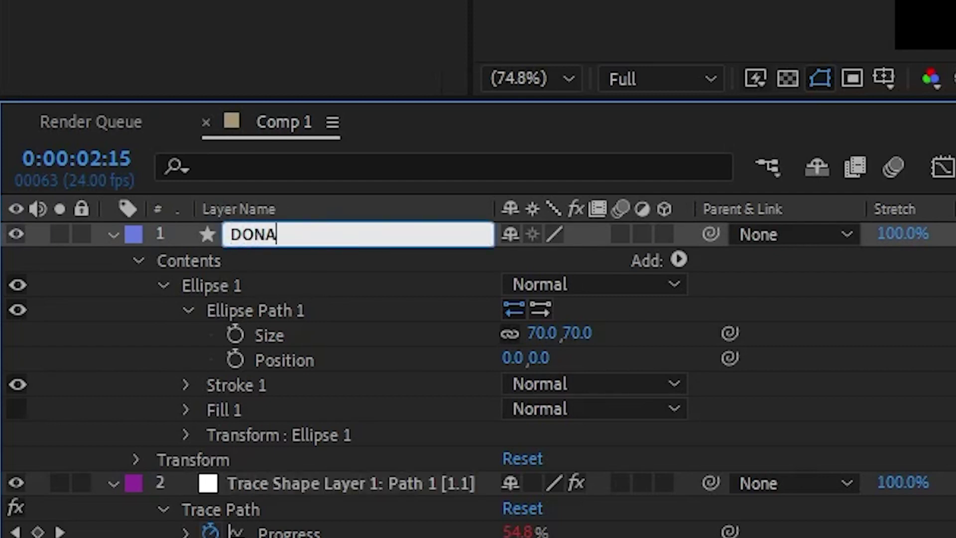
text(T)
key(Return)
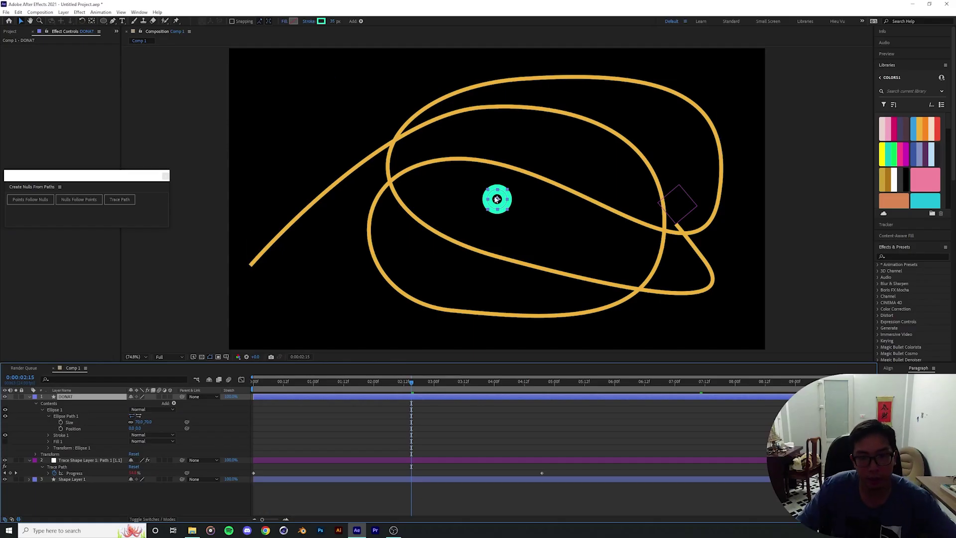
Move the DONAT shape onto the null's anchor point at the tip of the trimmed path.
click(498, 200)
drag(498, 200, 680, 216)
key(period)
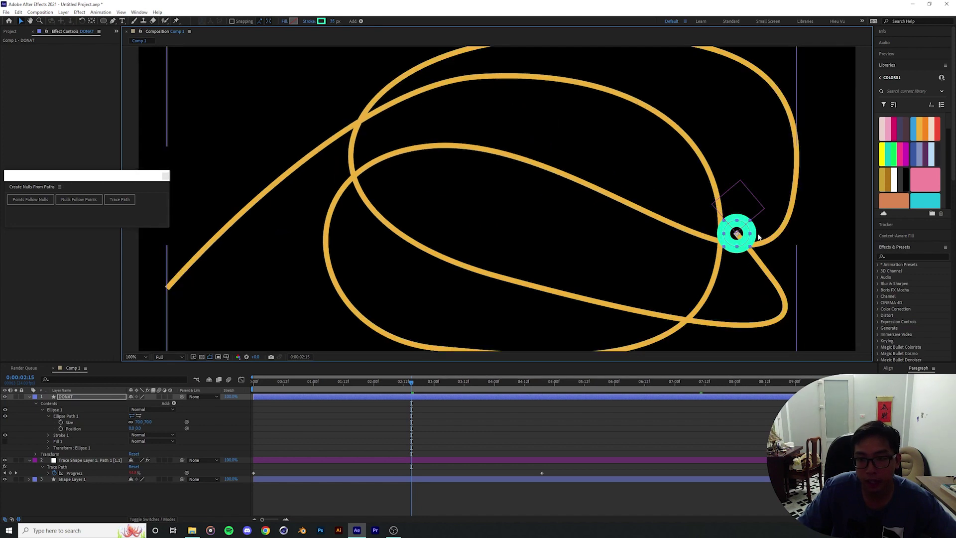
scroll(736, 239, up, 5)
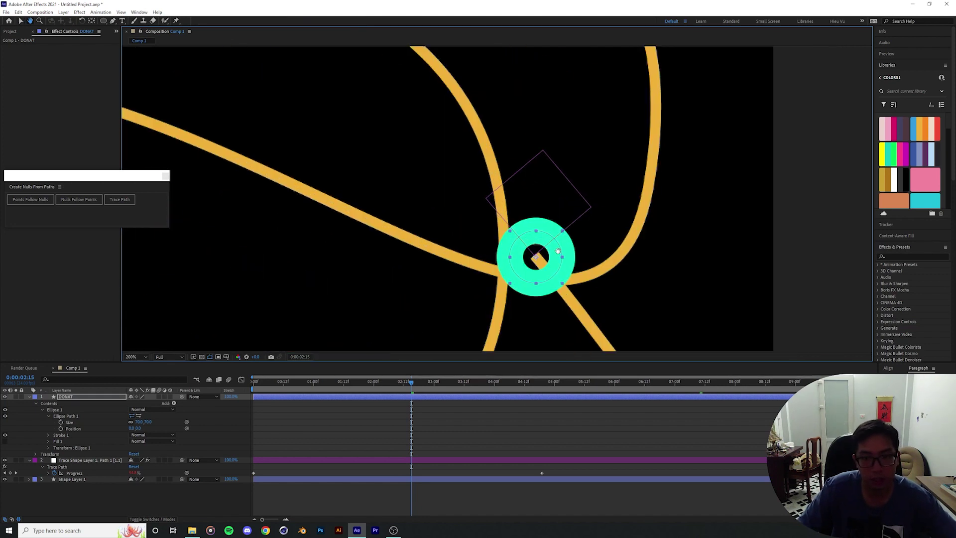
drag(588, 260, 517, 216)
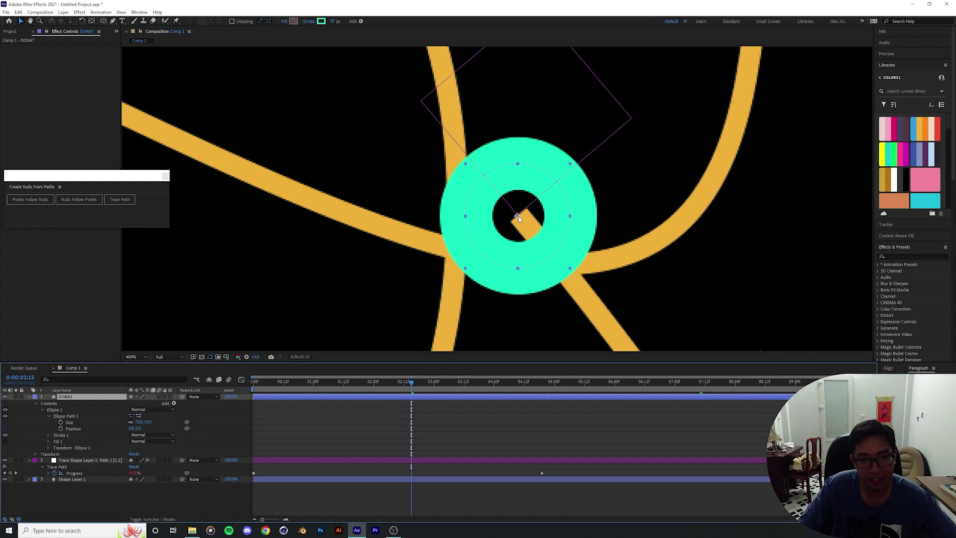
drag(518, 218, 518, 216)
Parent the DONAT layer to the null layer Trace Shape Layer 1: Path 1 [1.1].
click(82, 398)
click(209, 414)
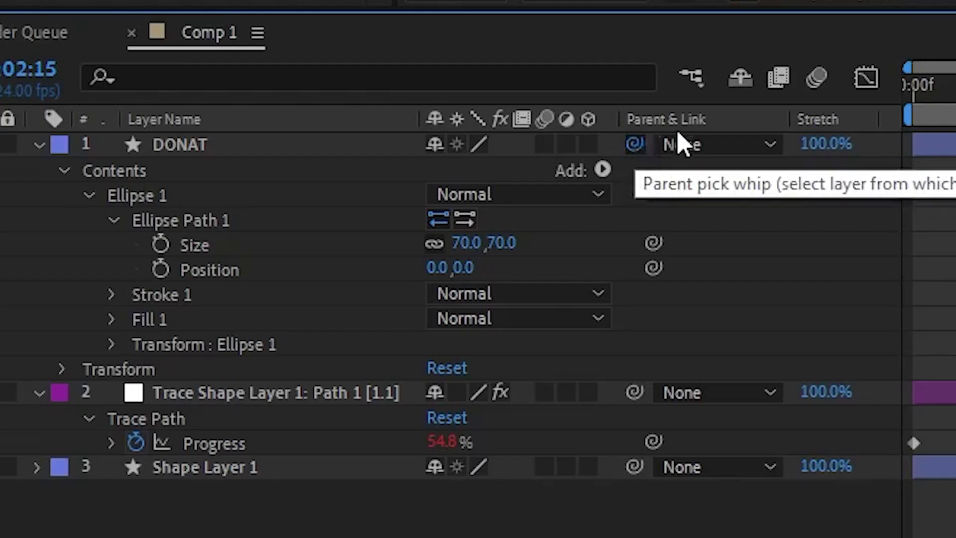
mouse_move(634, 144)
mouse_down()
mouse_move(587, 136)
mouse_move(463, 207)
mouse_move(195, 393)
mouse_up()
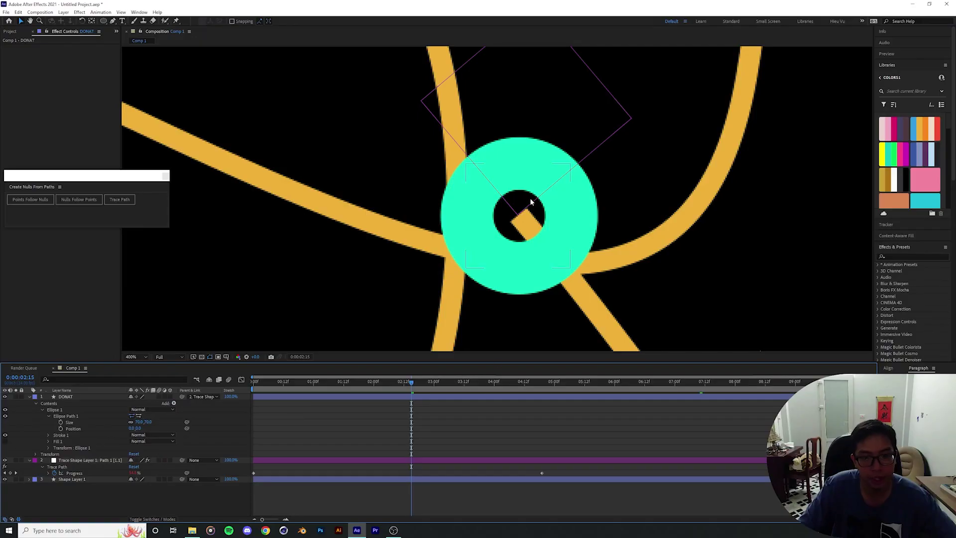
Show only the Position properties of the DONAT layer and the trace null, and fit the whole composition in the viewer.
click(99, 398)
click(30, 397)
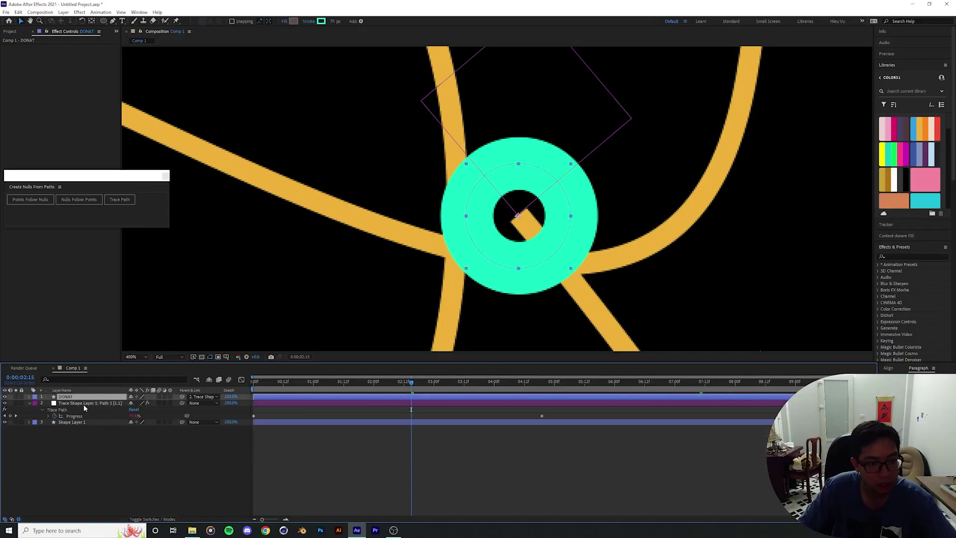
click(83, 403)
key(p)
key(p)
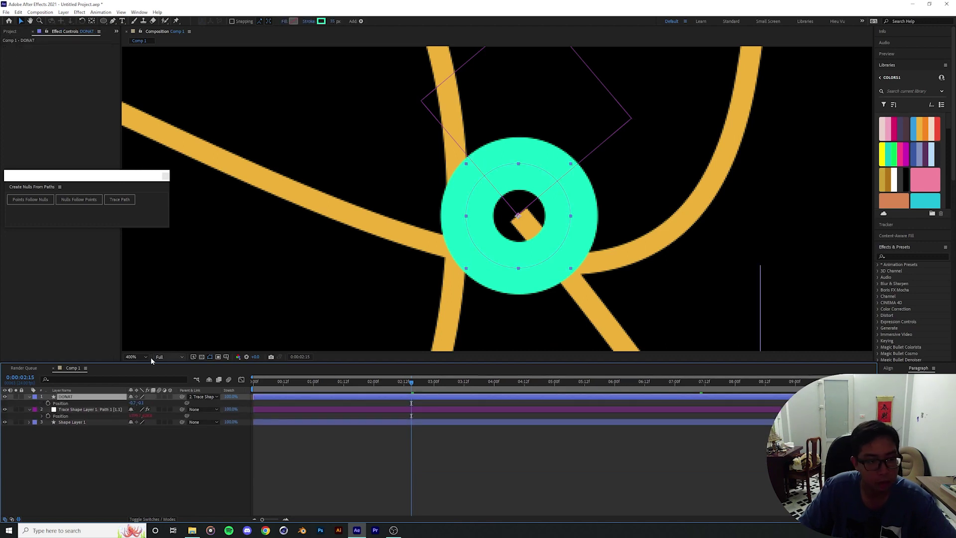
click(147, 357)
click(146, 373)
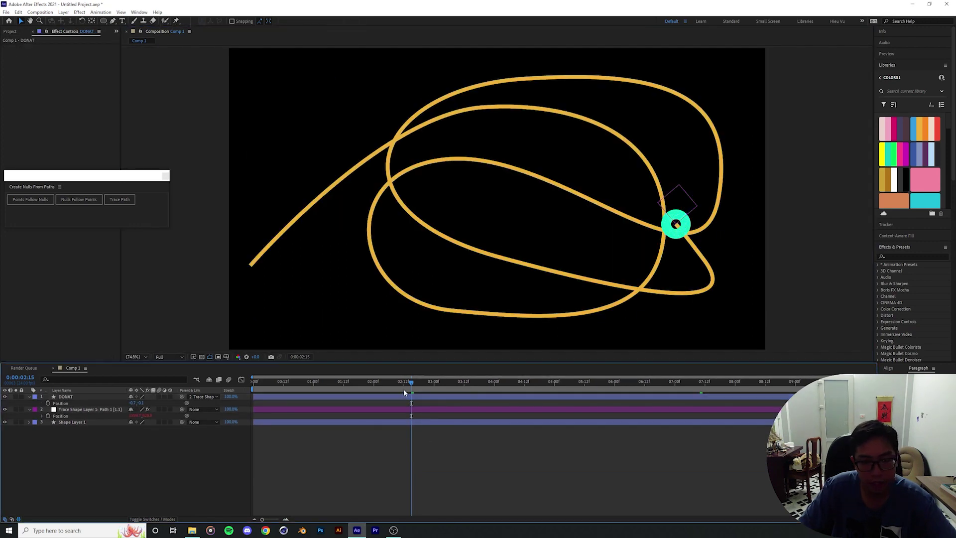
Preview the donut leading the path as it draws on from the composition's start.
drag(403, 384, 254, 382)
key(space)
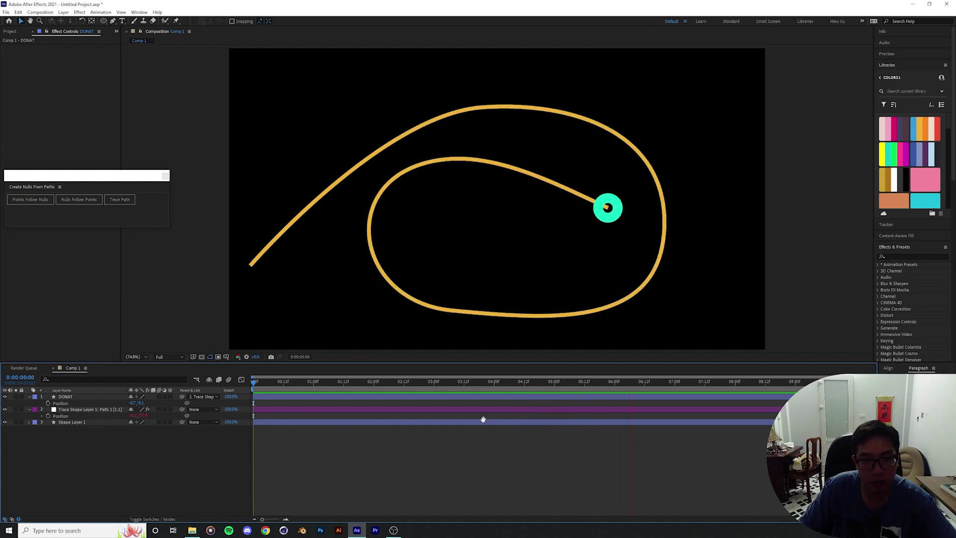
key(space)
key(space)
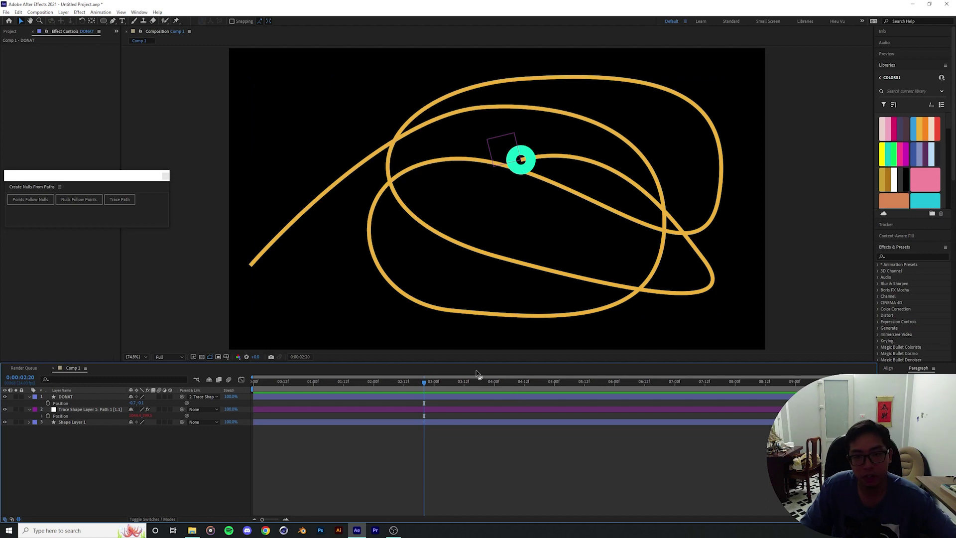
Link the Trim Paths Start property of Shape Layer 1 to the trace null's Progress property.
click(30, 409)
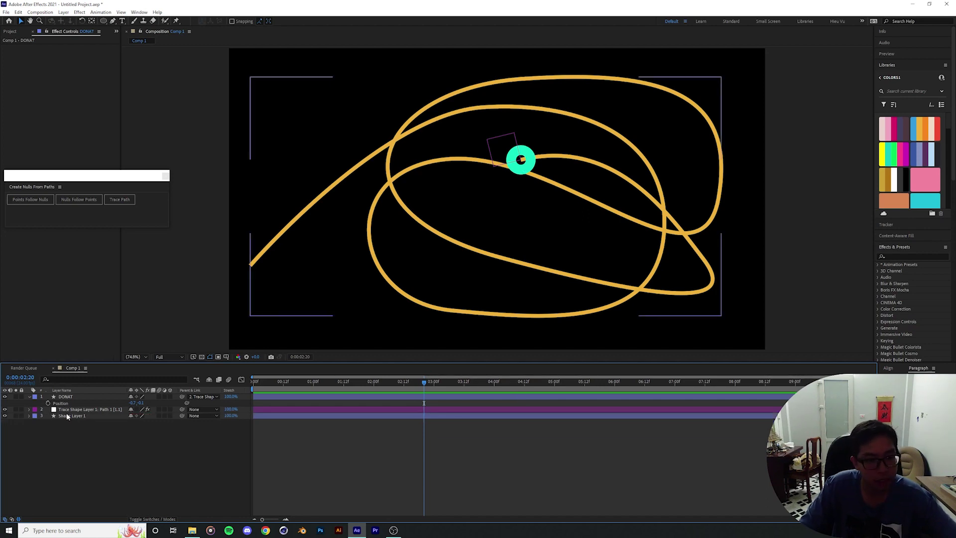
click(68, 416)
click(29, 416)
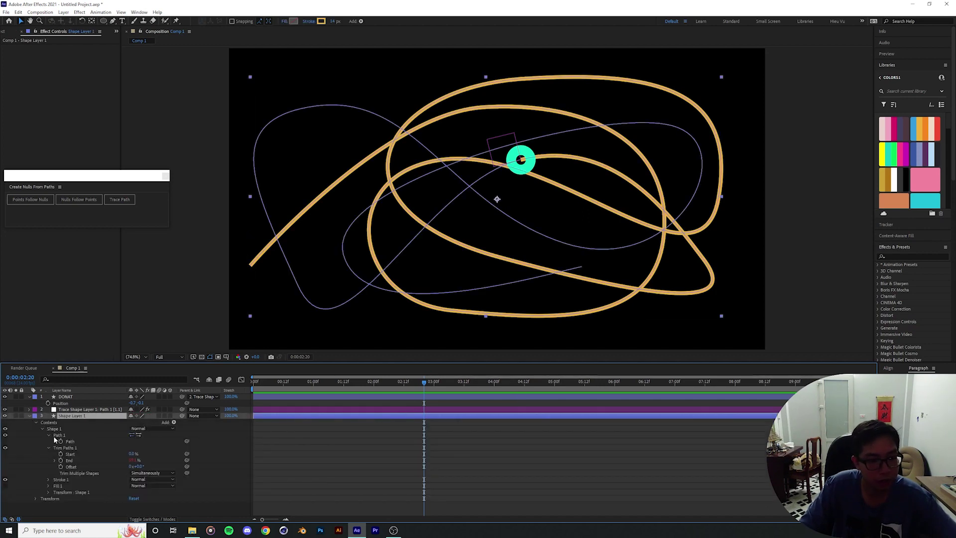
click(72, 454)
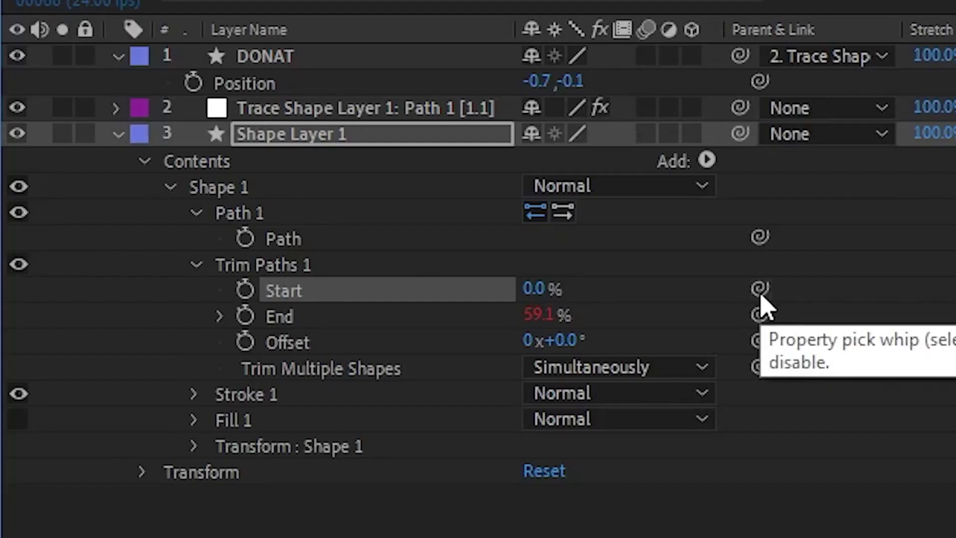
click(327, 117)
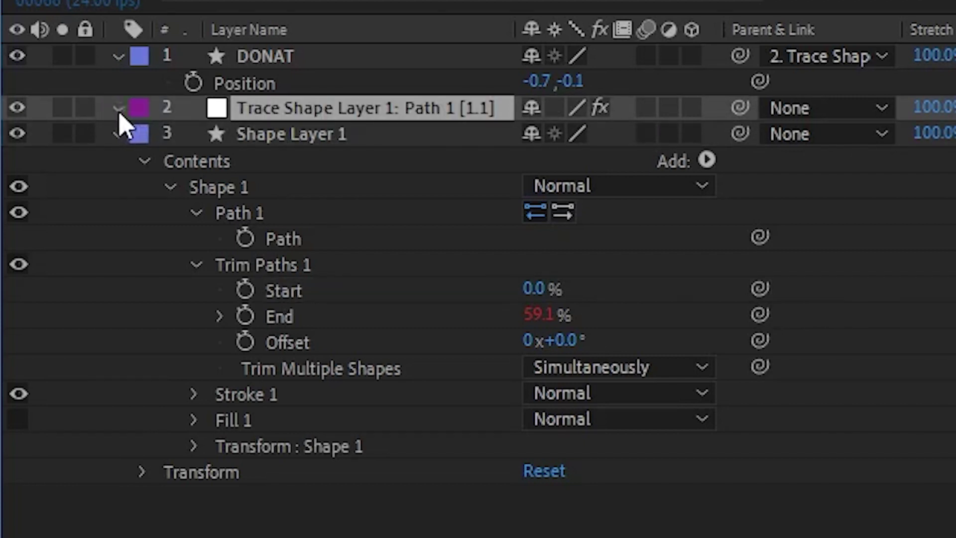
click(119, 109)
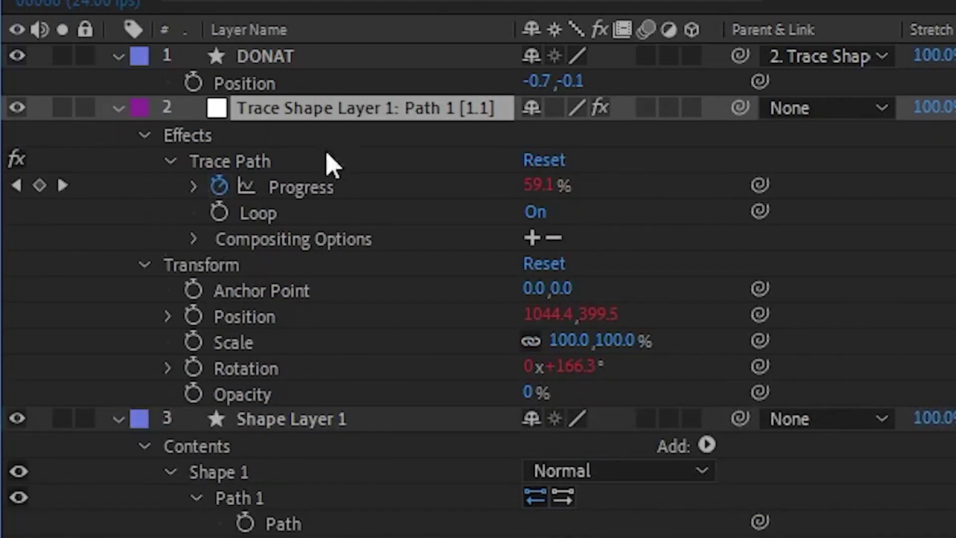
scroll(416, 218, down, 5)
scroll(420, 229, up, 4)
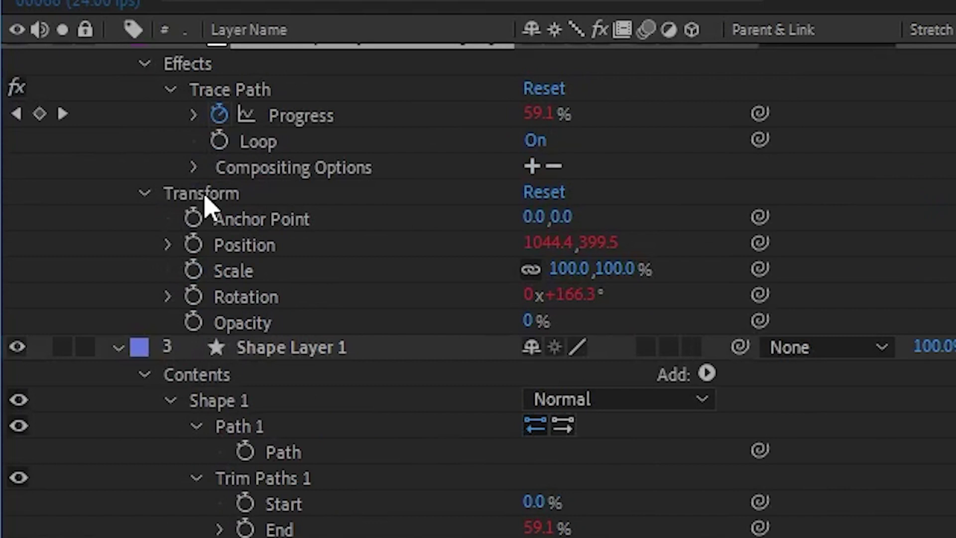
click(144, 194)
scroll(384, 181, down, 1)
mouse_move(759, 347)
mouse_down()
mouse_move(291, 154)
mouse_move(323, 89)
mouse_move(388, 99)
mouse_up()
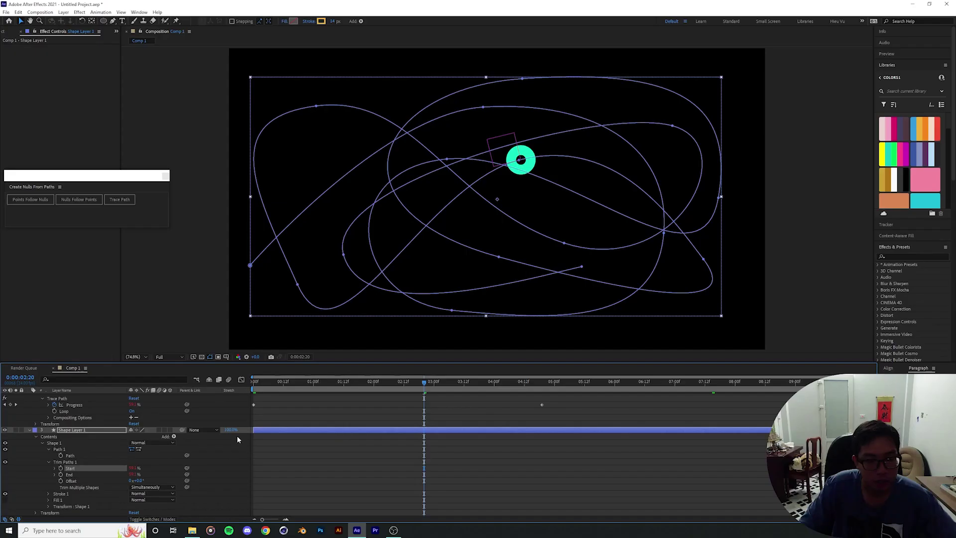
Deselect Shape Layer 1 and scrub back to 0:00:02:08 to check how the trimmed path draws behind the donut.
click(278, 455)
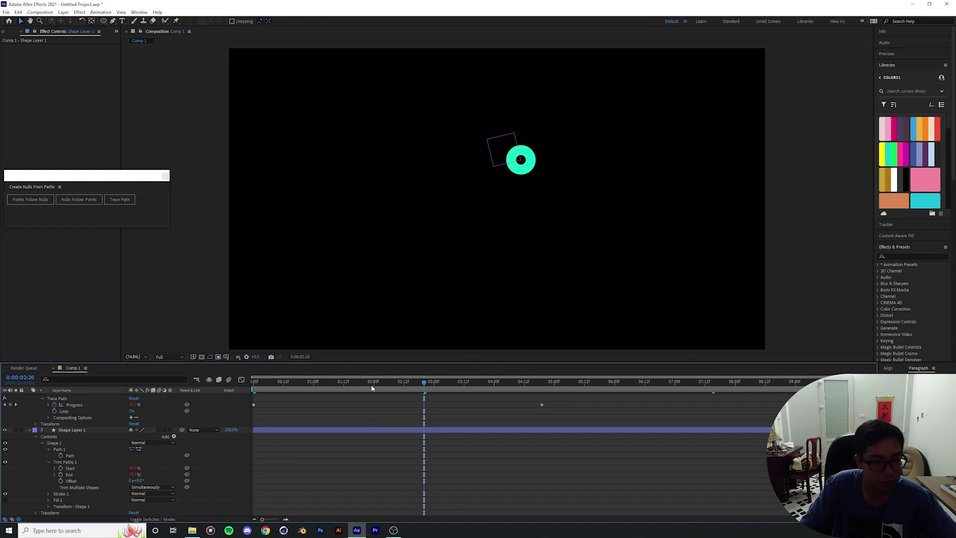
click(144, 471)
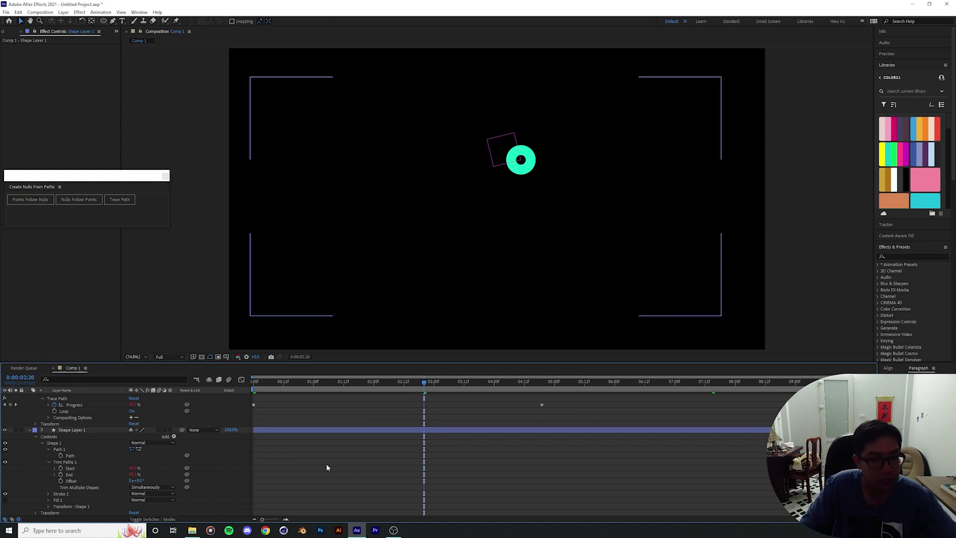
mouse_move(406, 383)
mouse_down()
mouse_move(384, 383)
mouse_move(393, 383)
mouse_up()
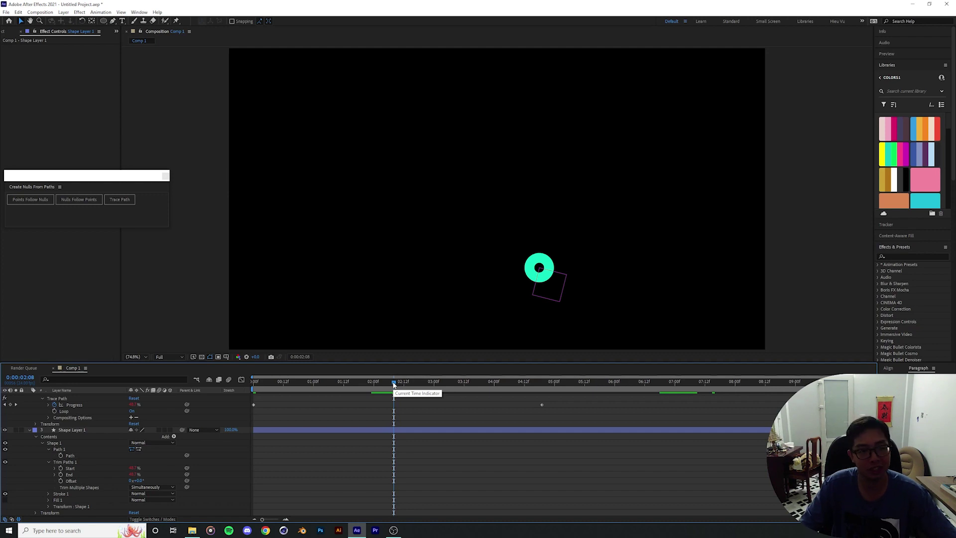
Subtract 10 from the Progress reference in the expression of Shape Layer 1's Trim Paths Start property.
click(55, 468)
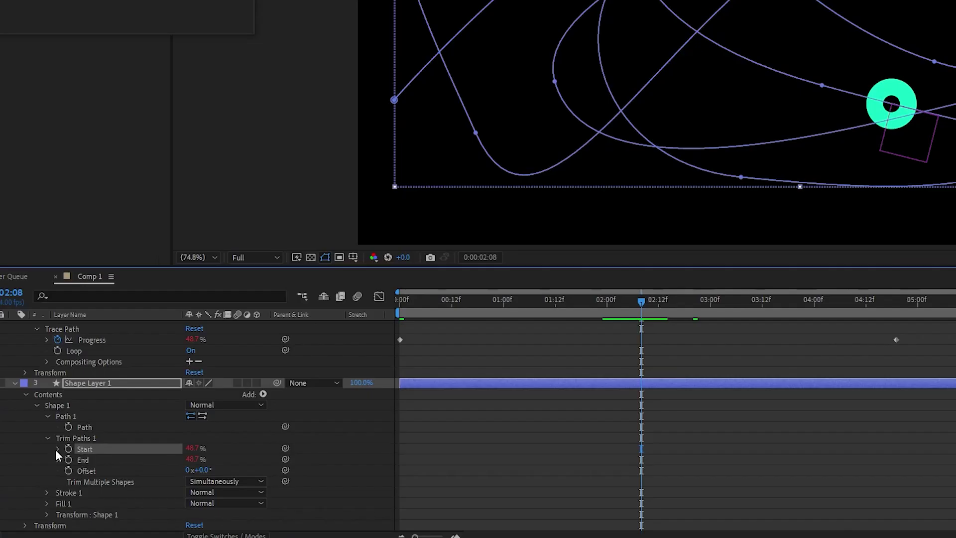
click(55, 468)
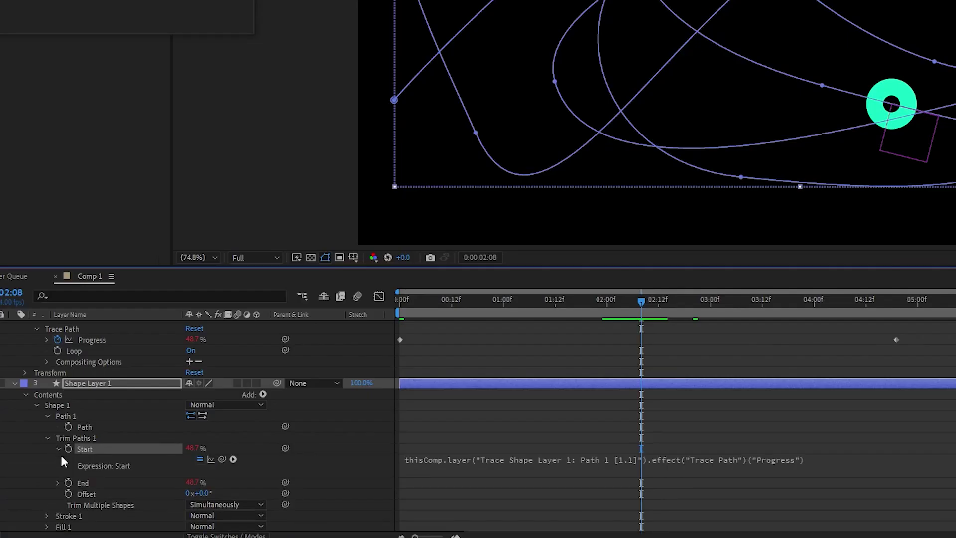
click(747, 462)
click(819, 458)
text(-)
drag(819, 458, 873, 459)
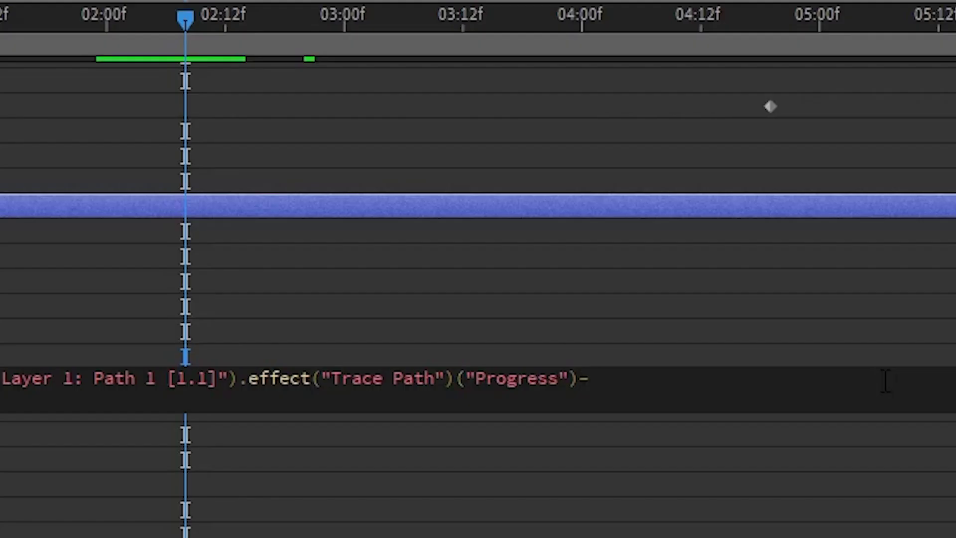
key(KP_Enter)
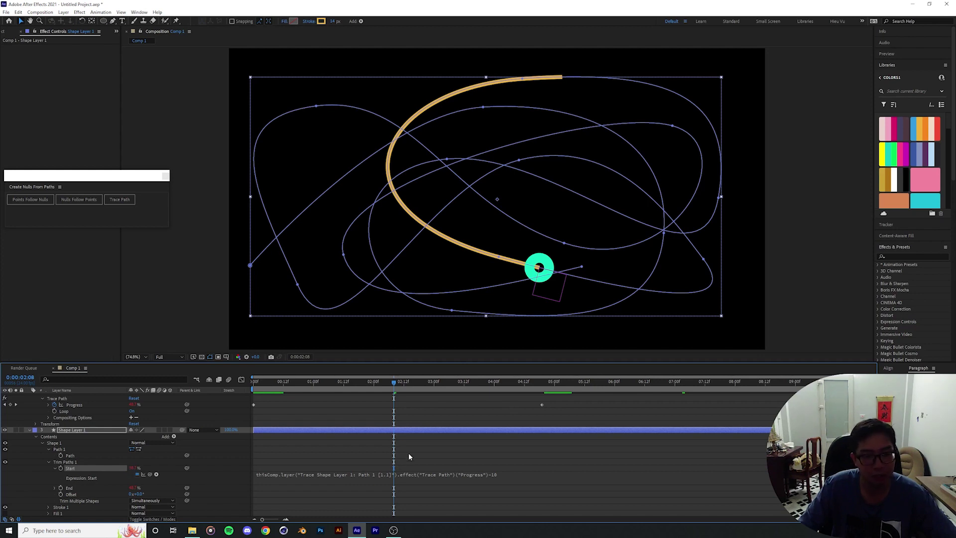
Preview the short line segment trailing the donut from the composition's start.
click(594, 37)
drag(395, 386, 334, 389)
click(90, 488)
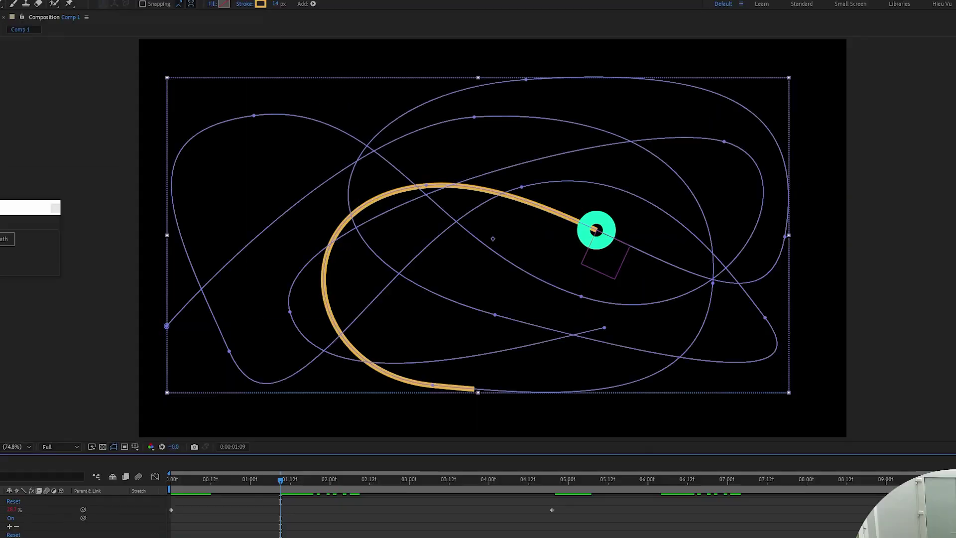
click(337, 389)
drag(282, 490, 177, 502)
key(space)
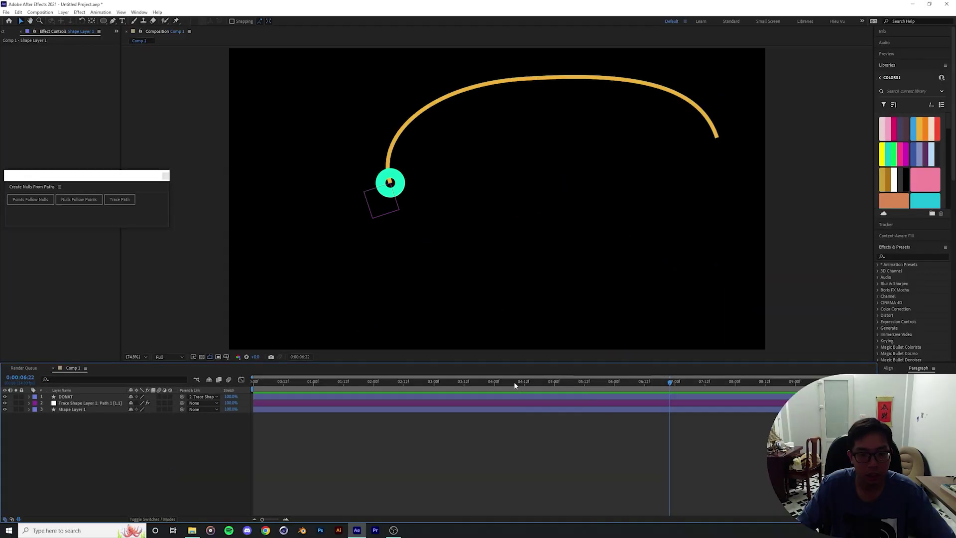
click(253, 481)
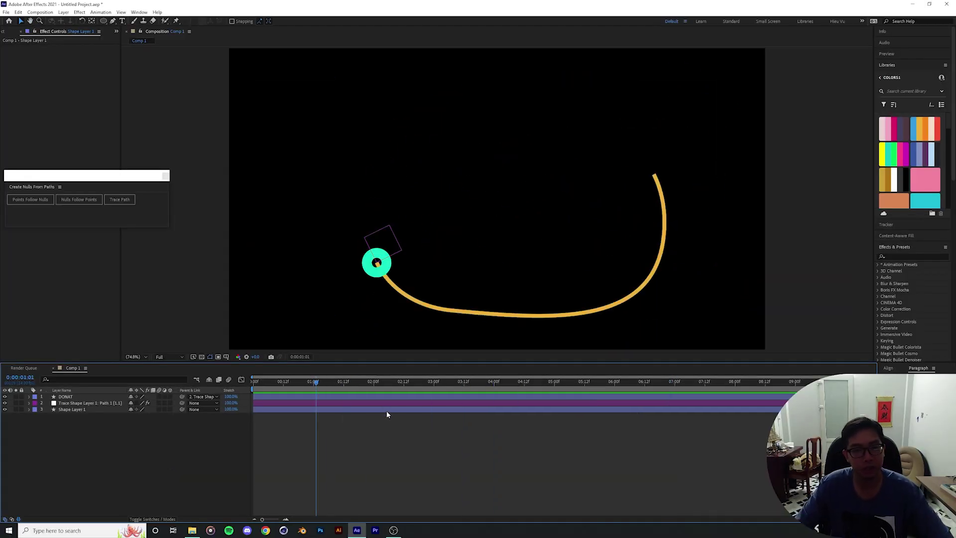
Add a shape layer to Comp 2 and draw an open, six-point zigzag path across the frame with the Pen tool.
click(82, 199)
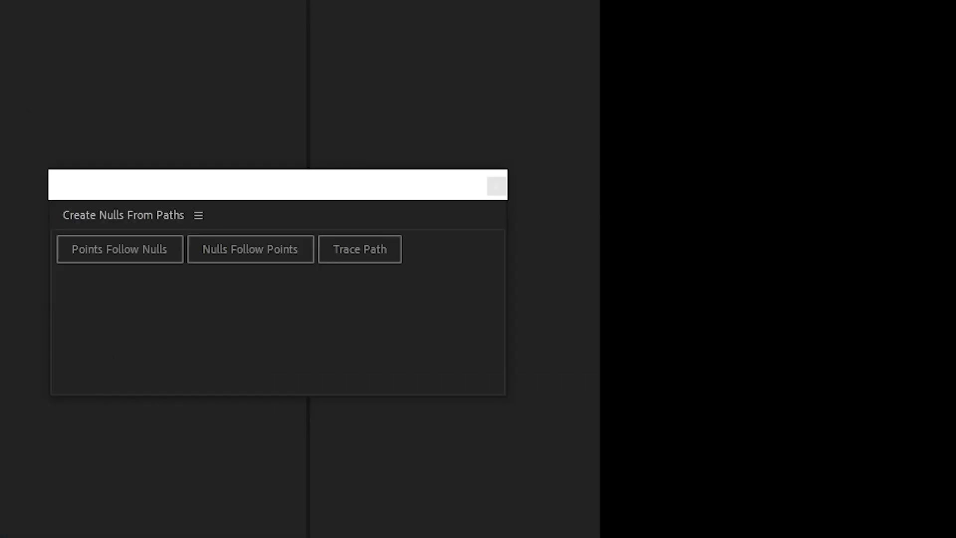
click(149, 0)
mouse_move(199, 0)
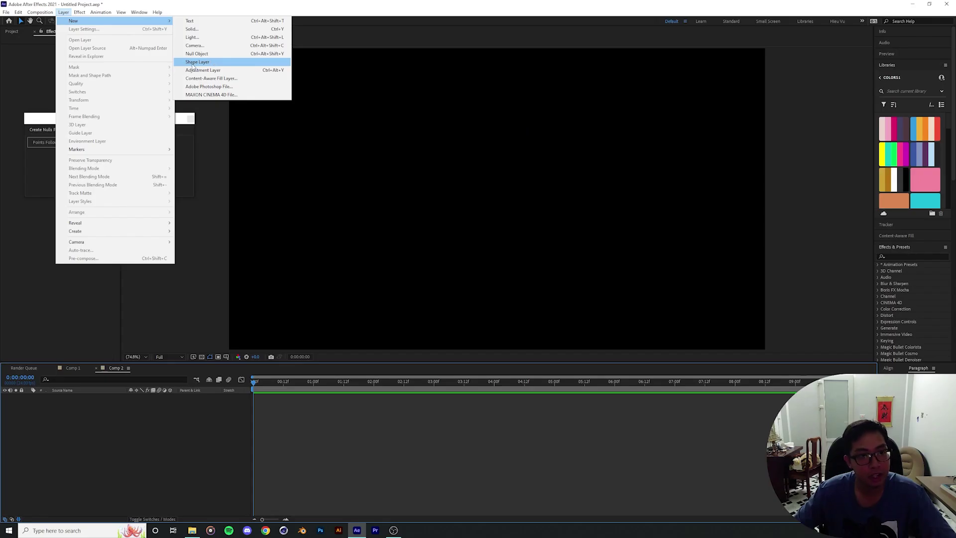
click(561, 31)
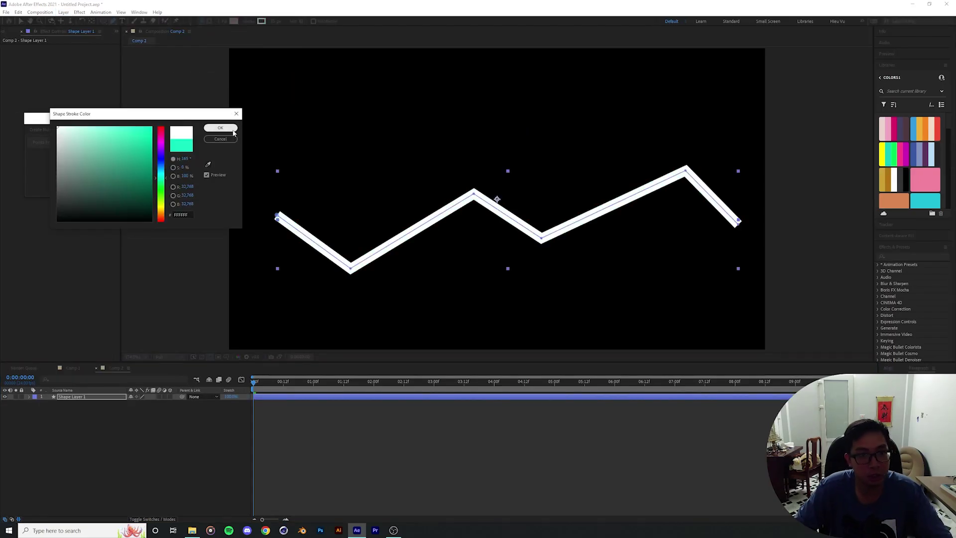
click(220, 130)
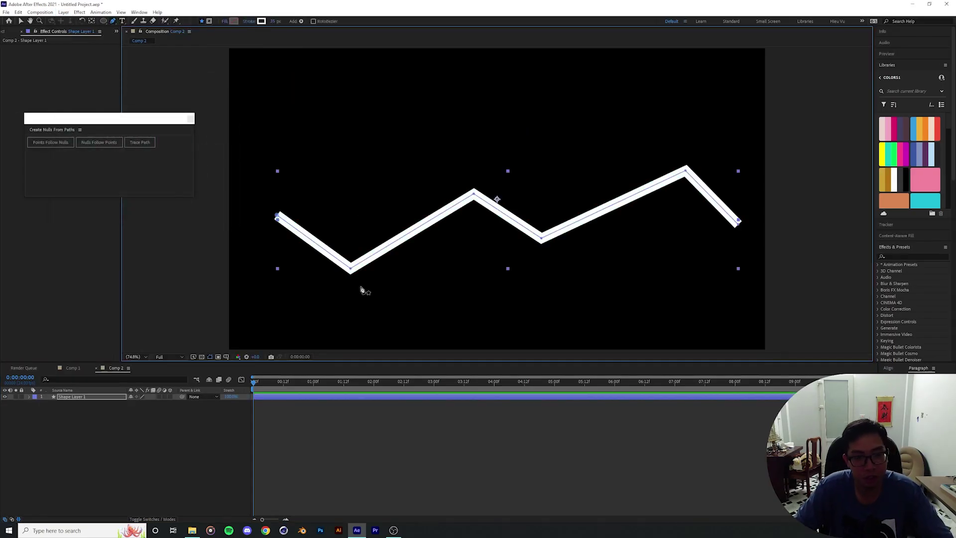
mouse_move(350, 268)
mouse_down()
mouse_move(352, 248)
mouse_move(346, 262)
mouse_up()
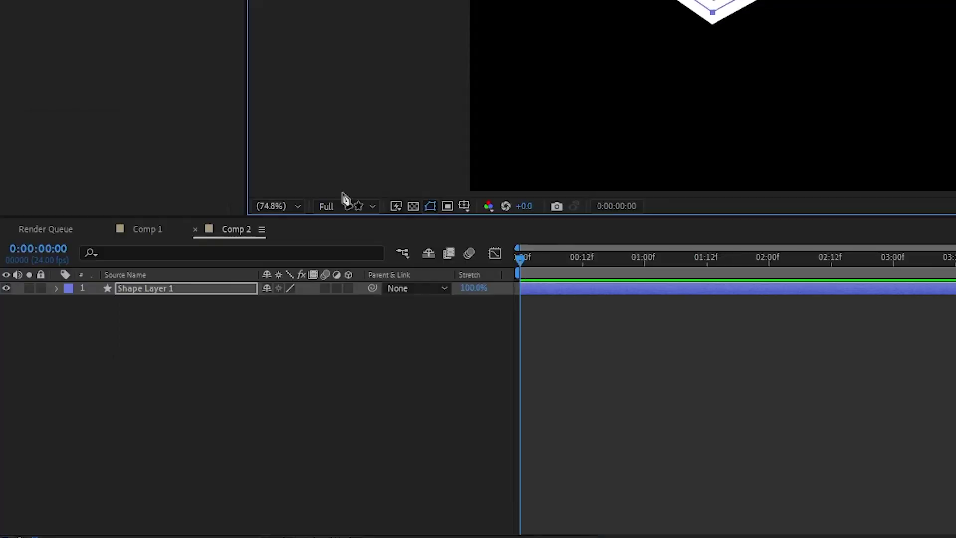
Reveal the Path property of Shape Layer 1's Path 1 and set its first keyframe at 0:00:00:00.
click(55, 288)
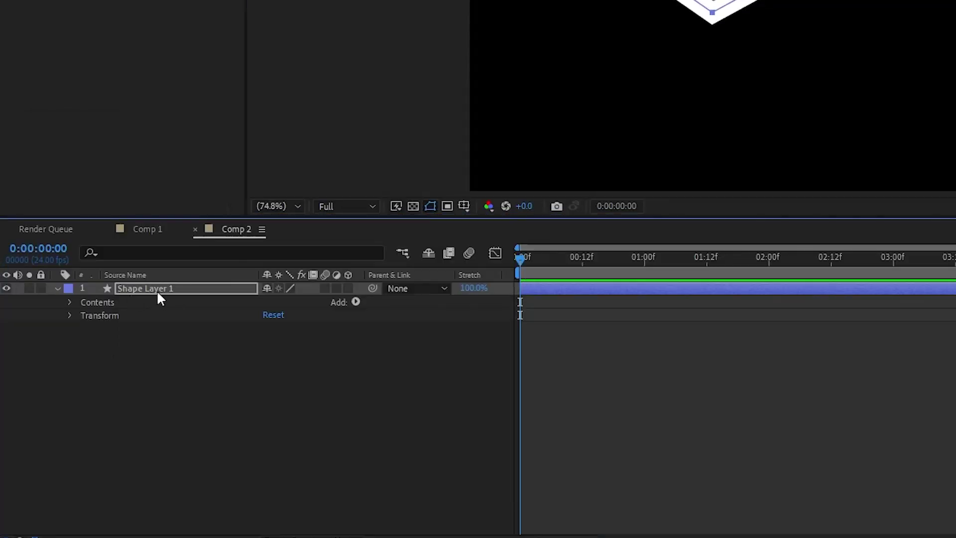
click(70, 302)
click(87, 317)
click(84, 315)
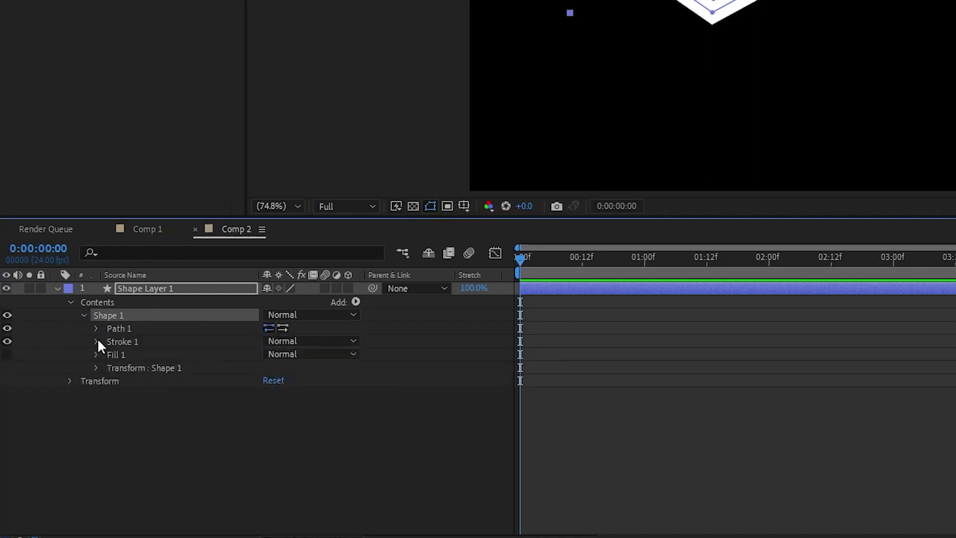
click(121, 328)
click(96, 328)
click(121, 341)
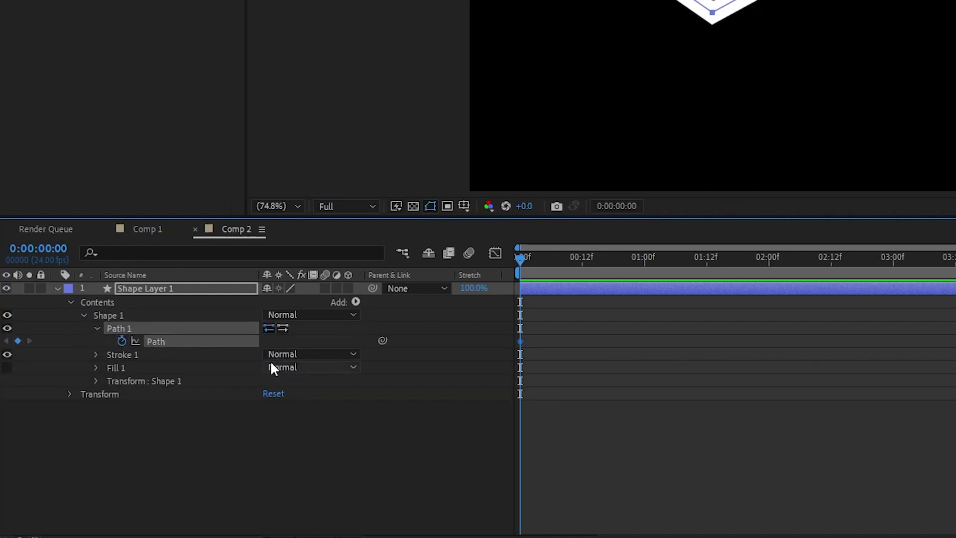
Reshape the zigzag at 0:00:01:00 by moving its points so that the former peaks and valleys swap, adding a second Path keyframe.
drag(520, 258, 693, 267)
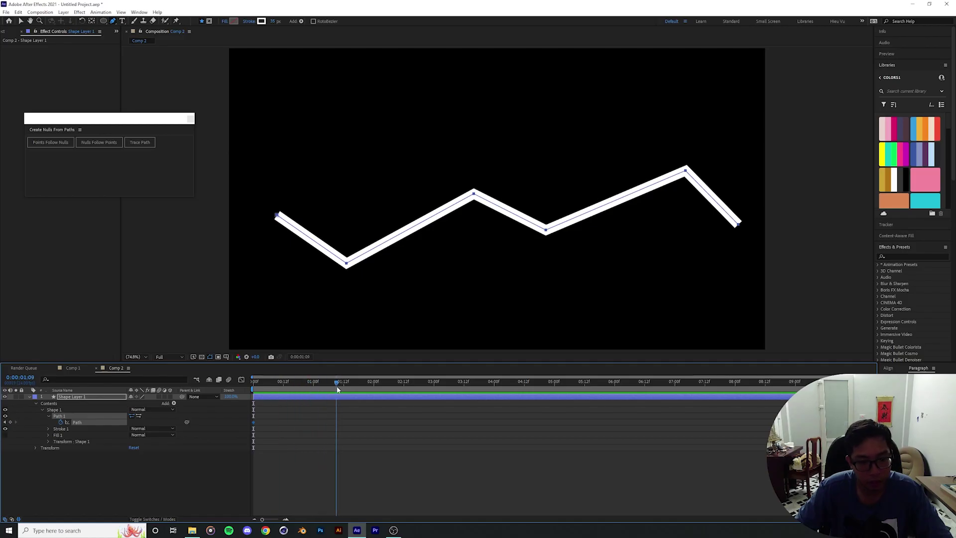
drag(336, 387, 313, 386)
click(62, 409)
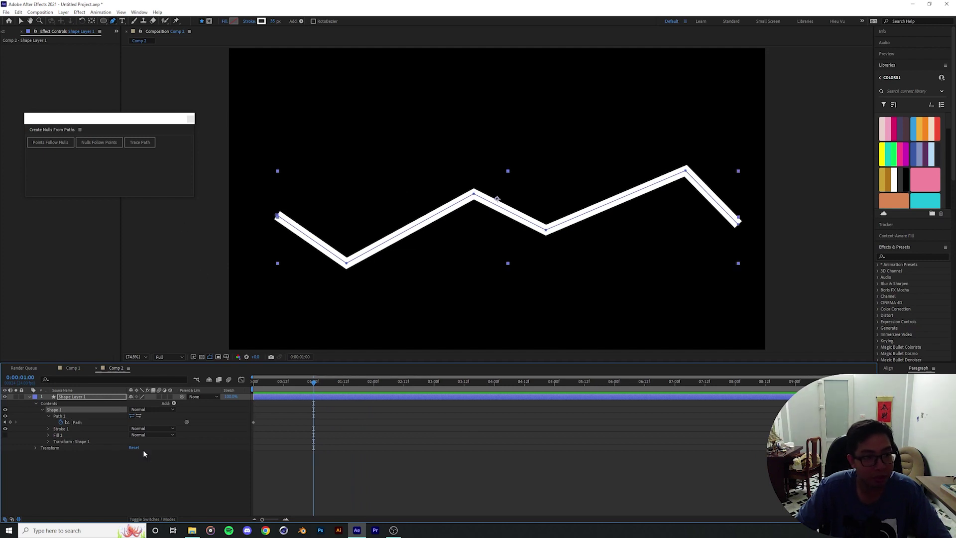
click(59, 416)
click(53, 409)
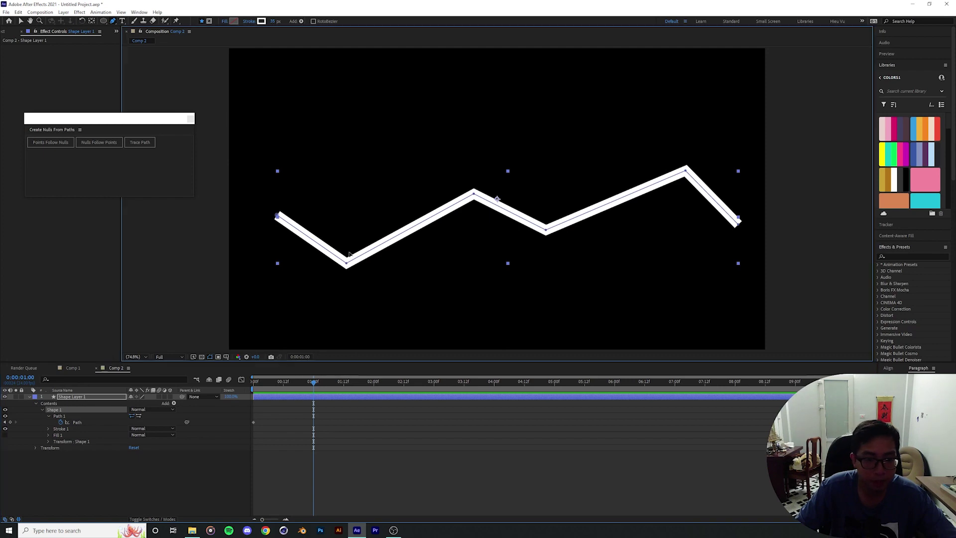
drag(347, 265, 361, 128)
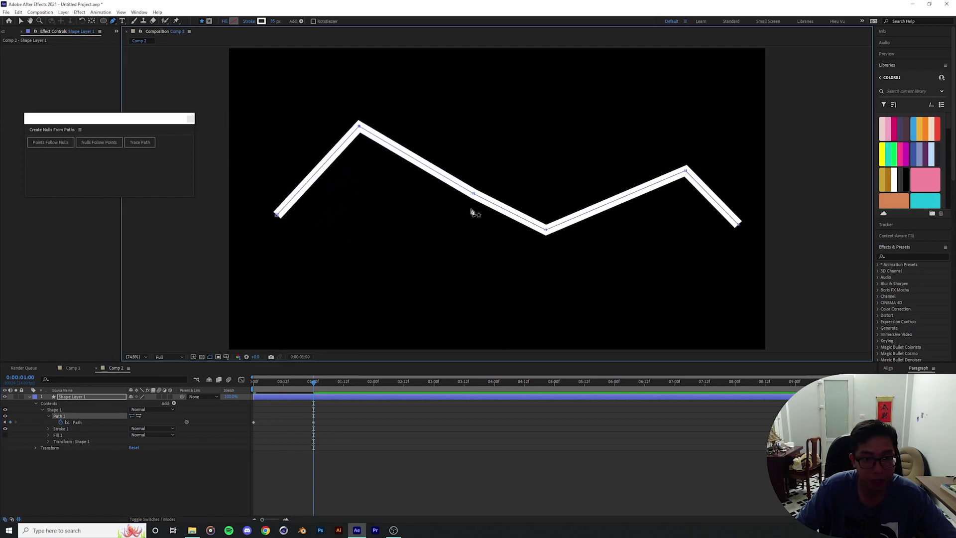
drag(473, 196, 472, 285)
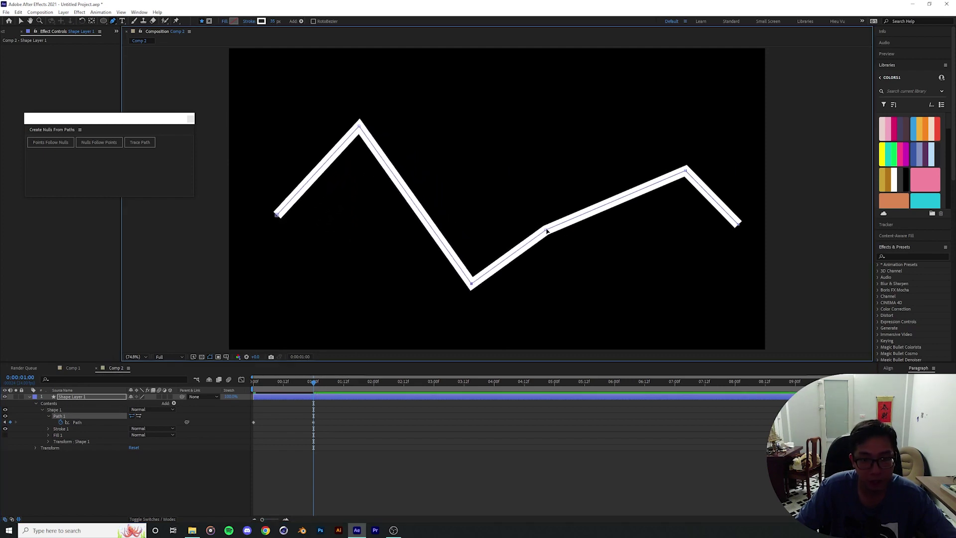
drag(546, 228, 552, 164)
drag(686, 172, 688, 255)
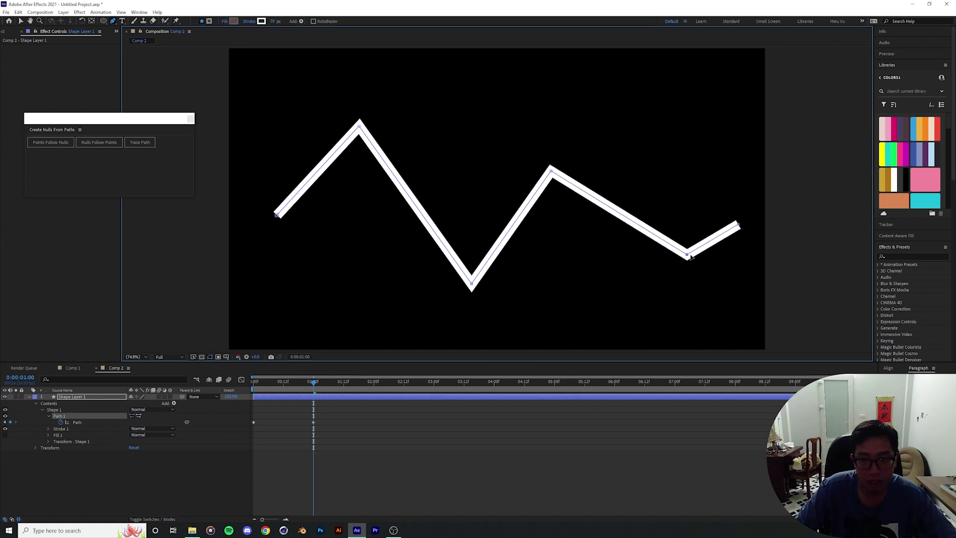
drag(738, 225, 739, 218)
drag(739, 218, 740, 202)
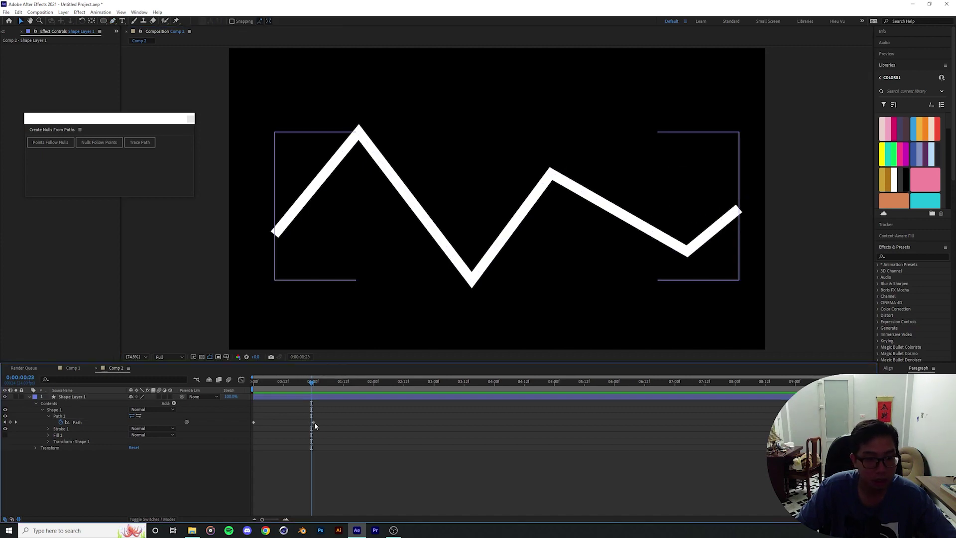
Move the second Path keyframe to 0:00:01:14 and preview the zigzag's shape animation.
drag(313, 422, 348, 422)
key(space)
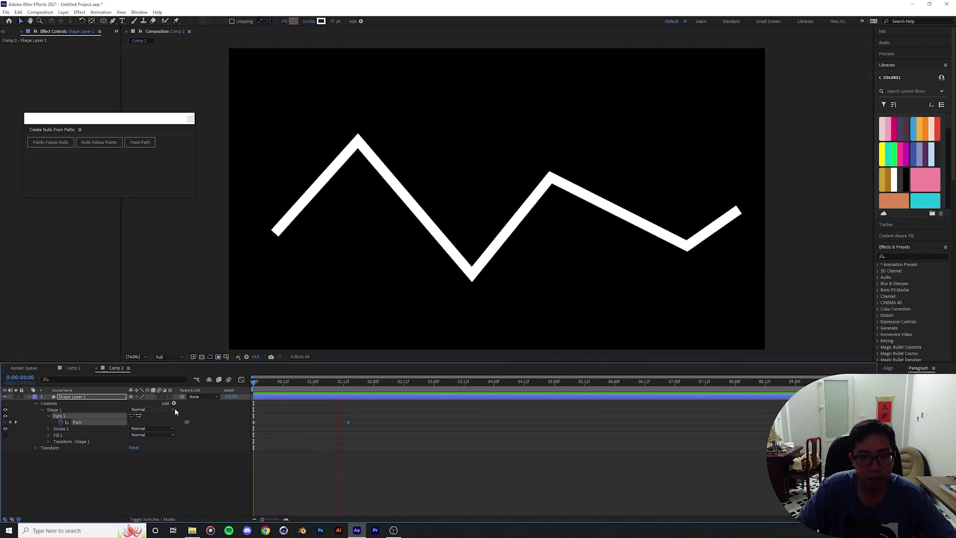
key(space)
click(324, 440)
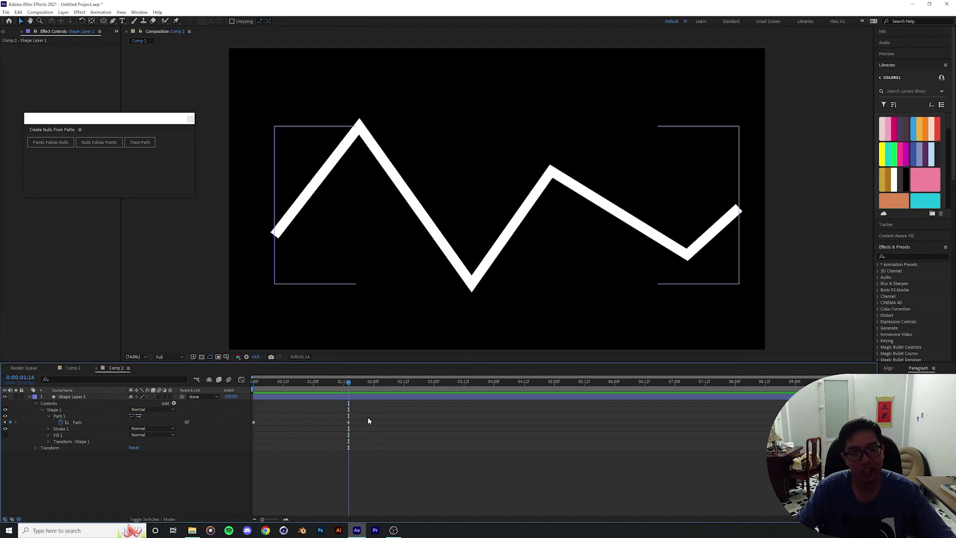
drag(369, 387, 489, 392)
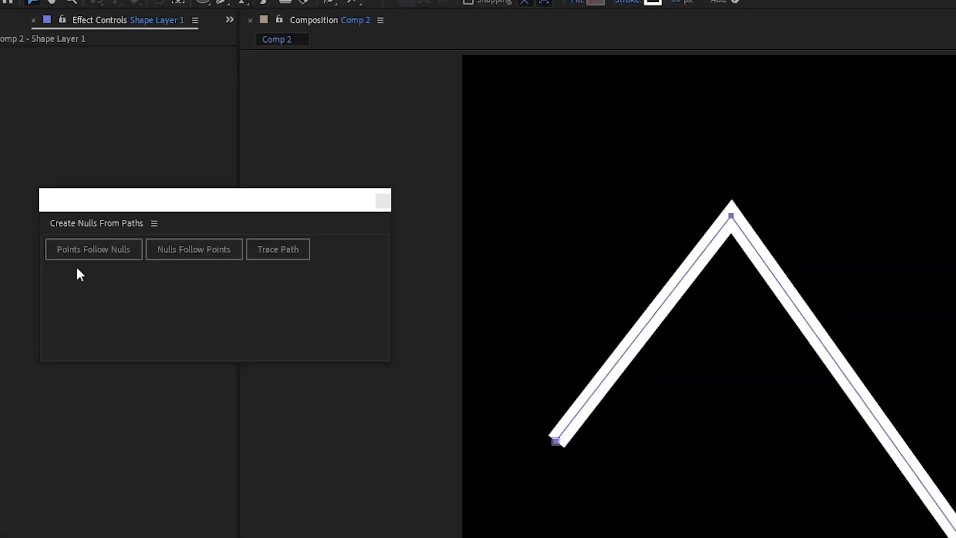
Create controlling nulls for the zigzag's points by applying Points Follow Nulls to Shape Layer 1's Path property.
click(84, 254)
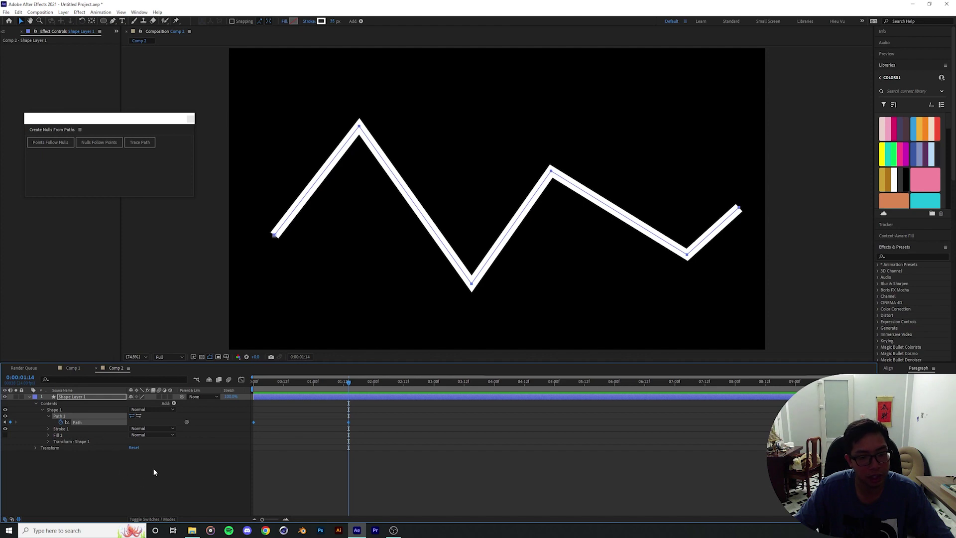
click(154, 468)
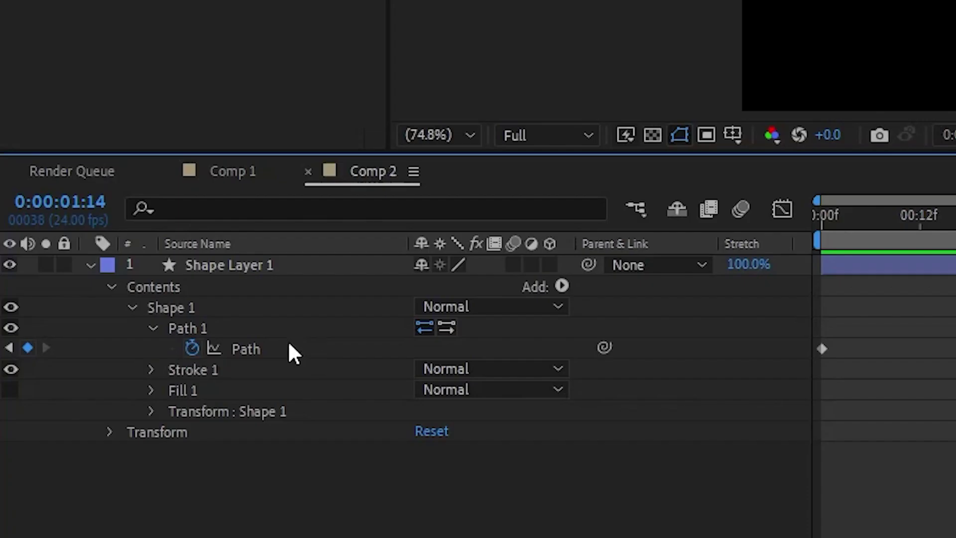
click(80, 422)
click(52, 144)
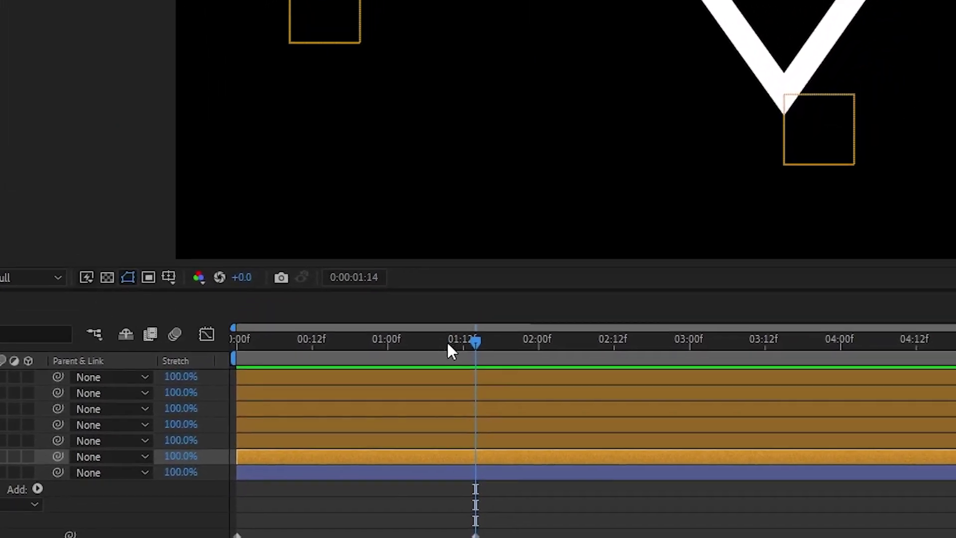
Scrub between the two Path keyframes to check whether the zigzag still animates with the nulls controlling its points.
click(447, 341)
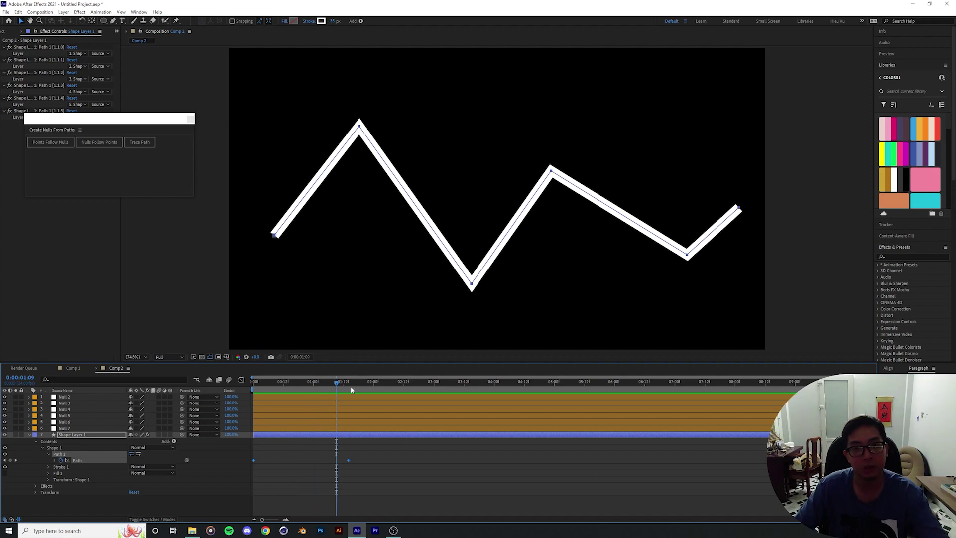
click(263, 381)
drag(253, 476, 265, 453)
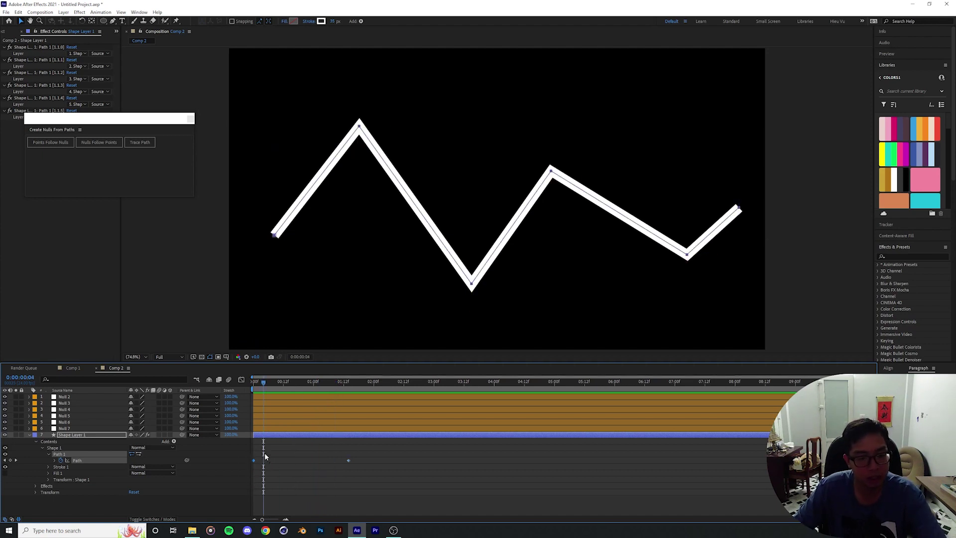
drag(265, 382, 296, 389)
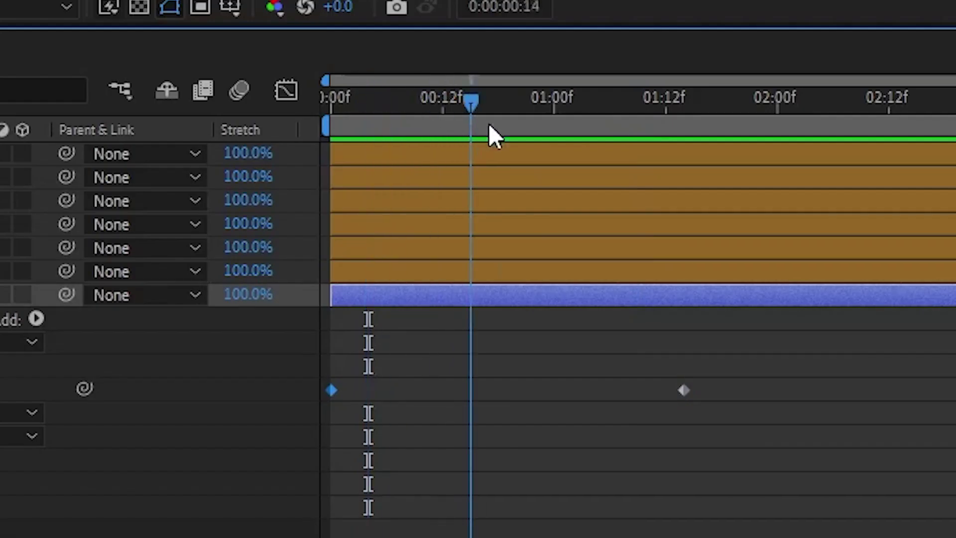
drag(489, 123, 647, 131)
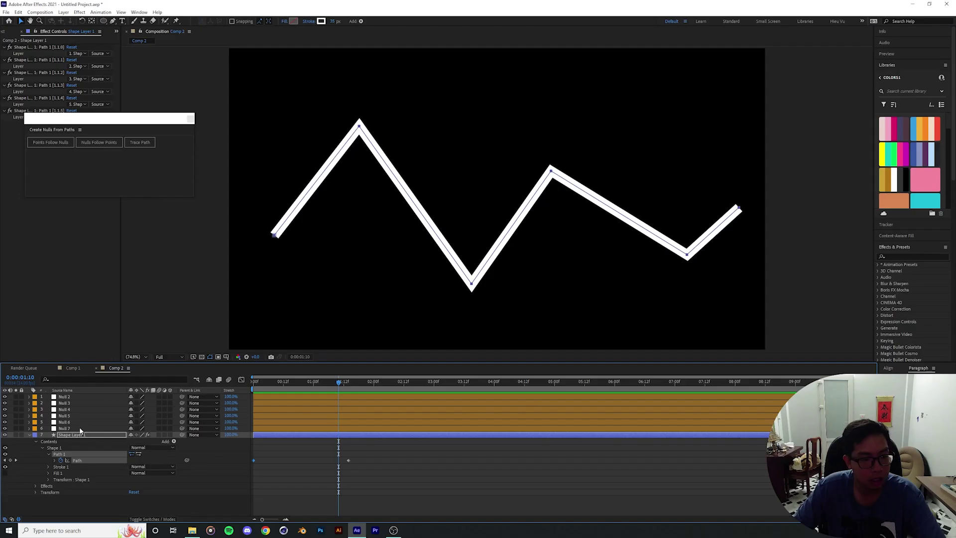
Undo the Points Follow Nulls setup on Shape Layer 1, removing the controlling nulls and the layer's null effects.
click(68, 404)
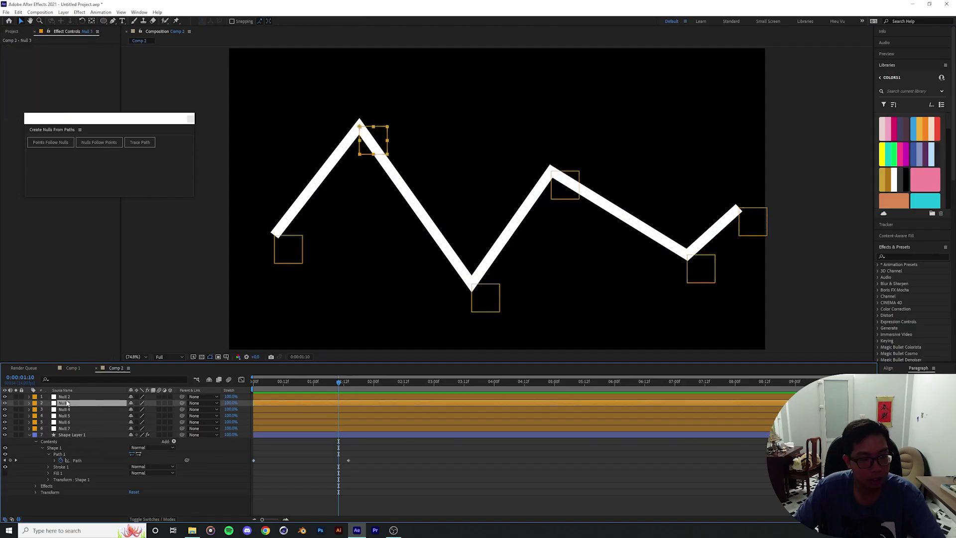
drag(364, 388, 348, 389)
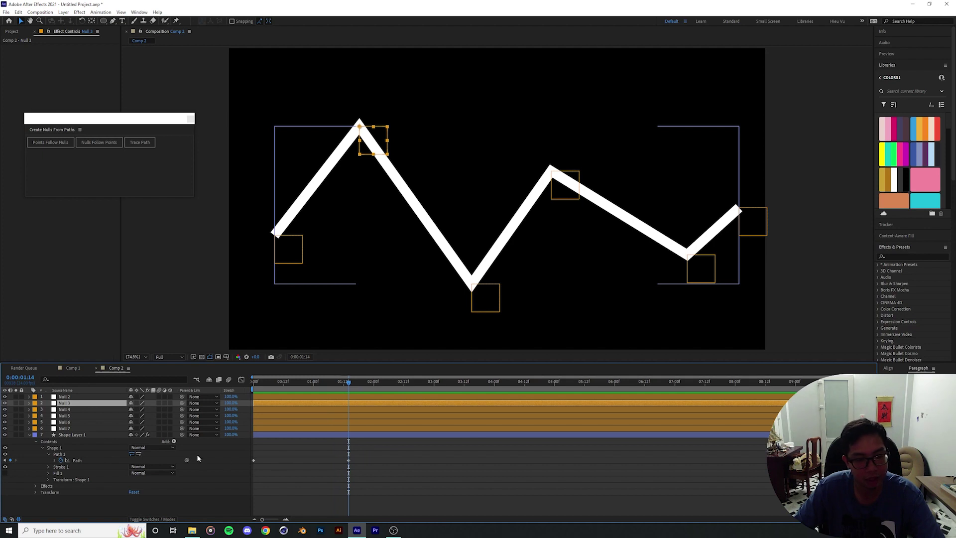
click(84, 460)
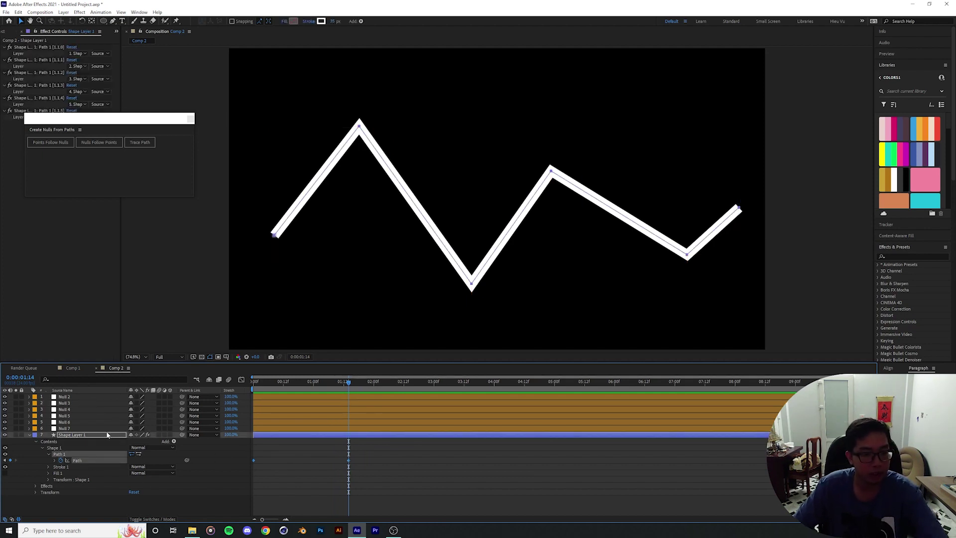
key(ctrl+z)
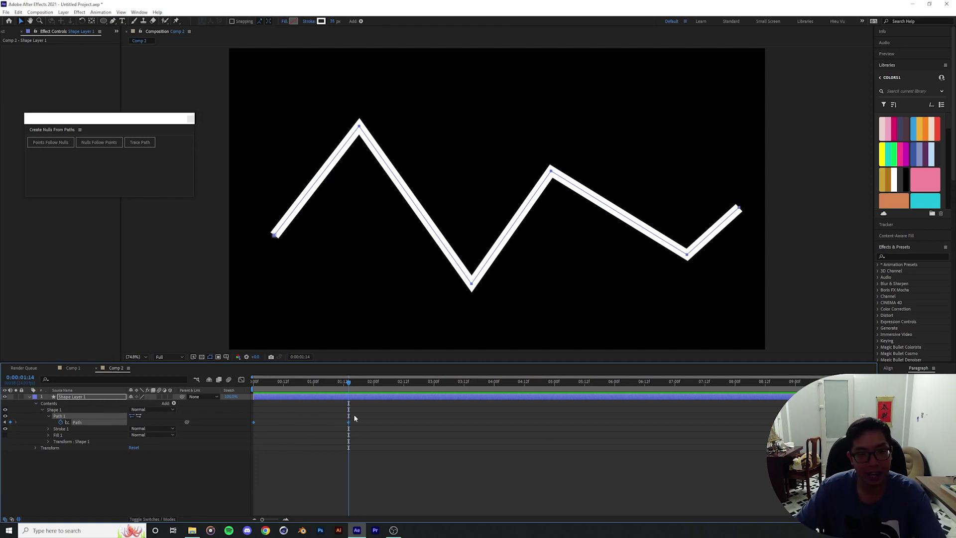
Create nulls attached to the animated zigzag's points by applying Nulls Follow Points to Shape Layer 1's Path property.
drag(350, 381, 434, 385)
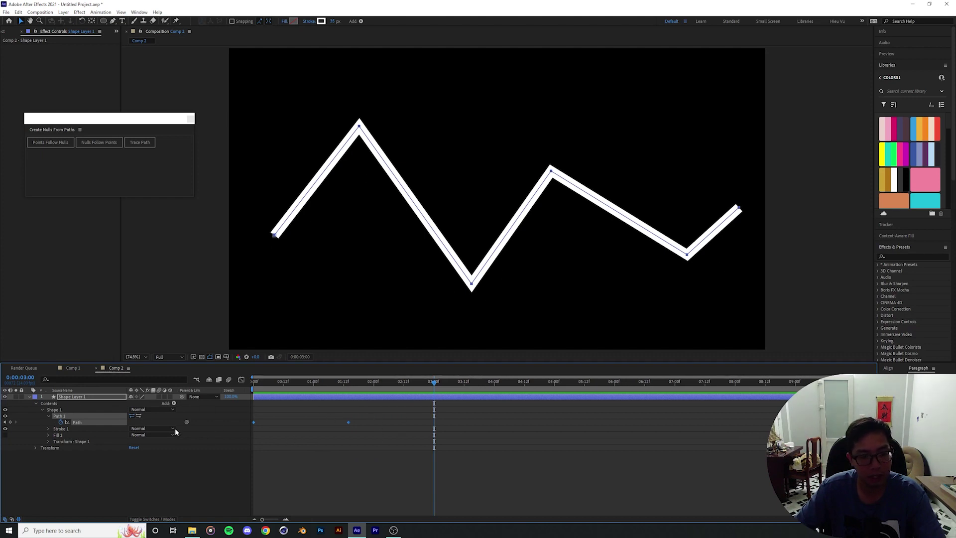
click(351, 383)
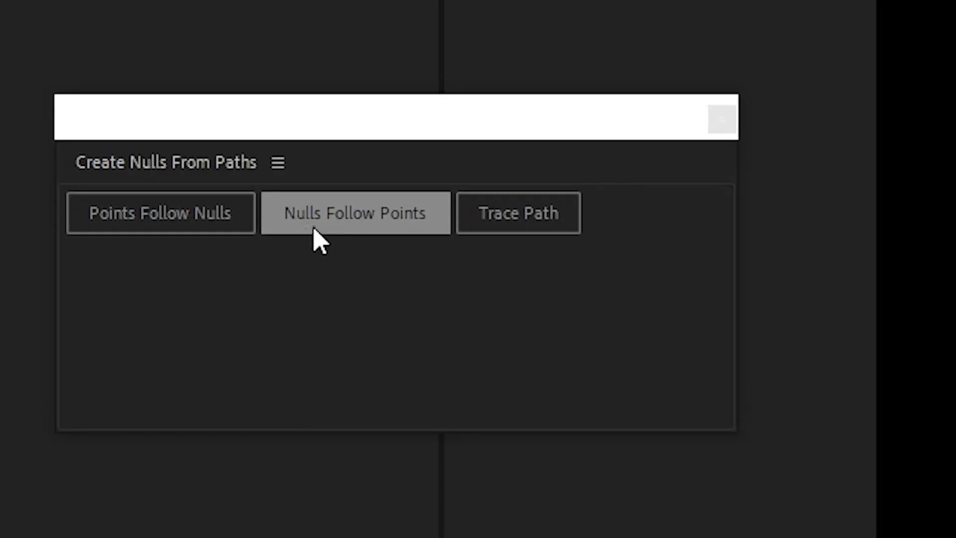
click(399, 234)
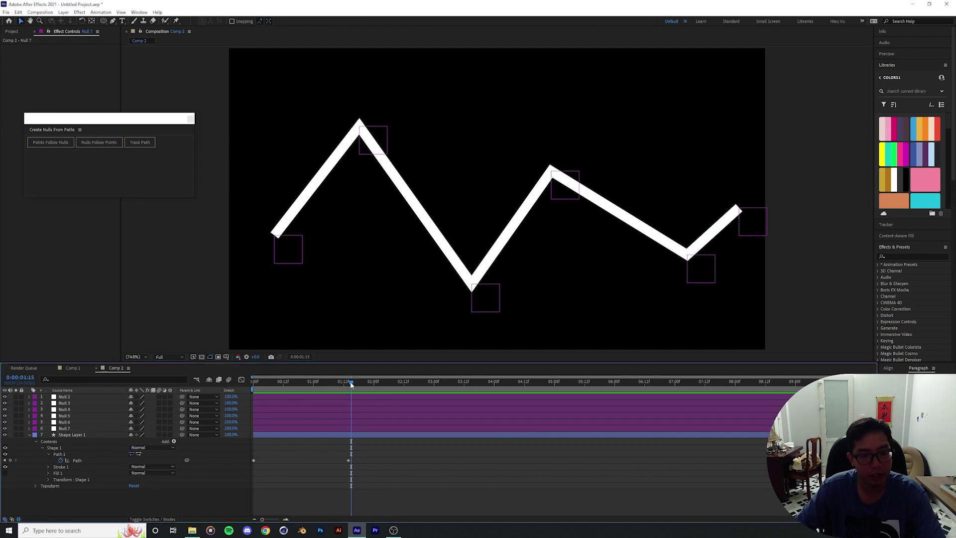
Scrub between the two Path keyframes to check how the nulls move with the zigzag's points.
drag(351, 381, 315, 387)
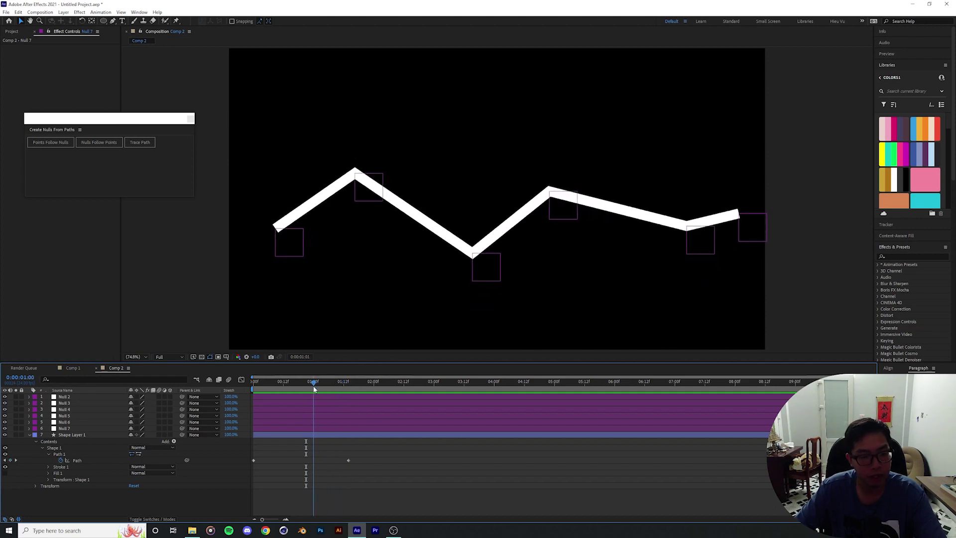
key(ctrl+z)
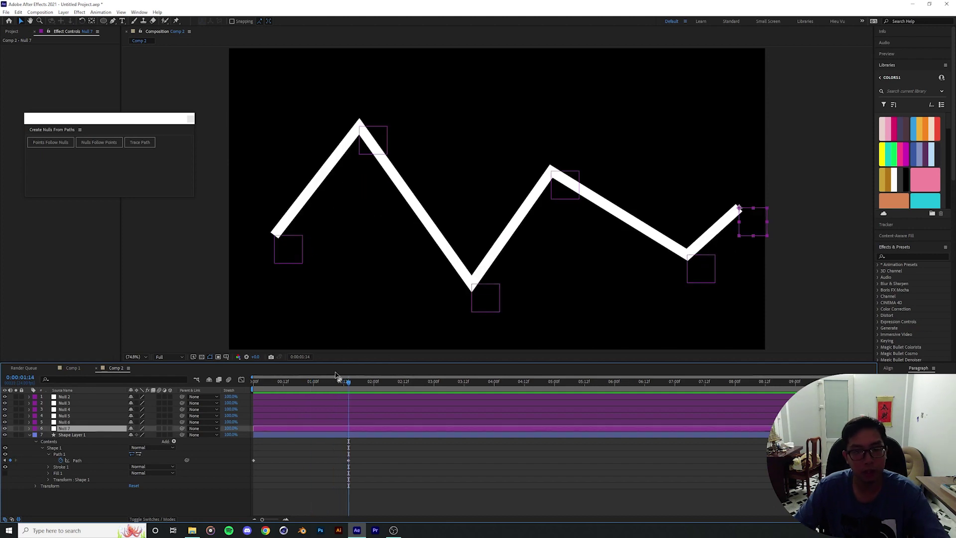
click(70, 396)
shift+click(71, 427)
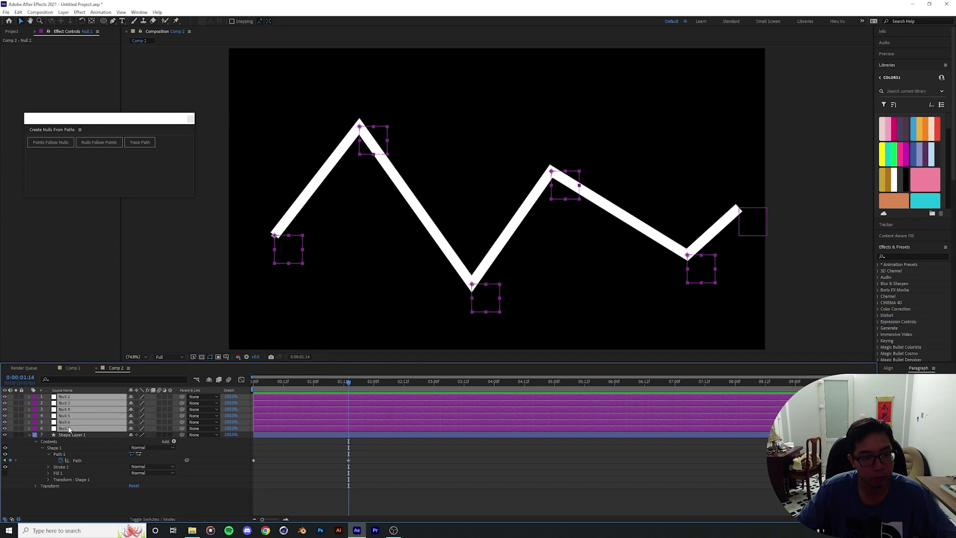
click(315, 448)
mouse_move(343, 383)
mouse_down()
mouse_move(234, 386)
mouse_move(348, 384)
mouse_up()
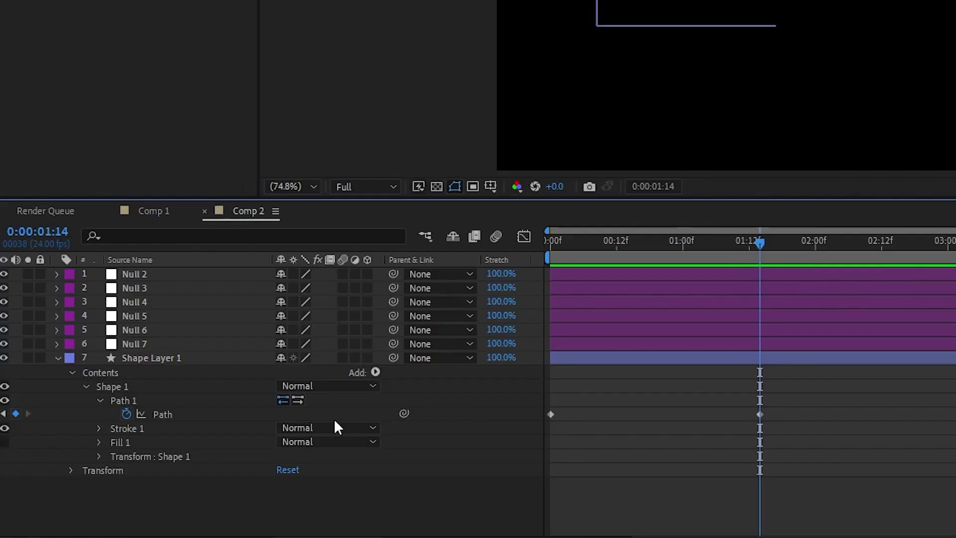
click(183, 414)
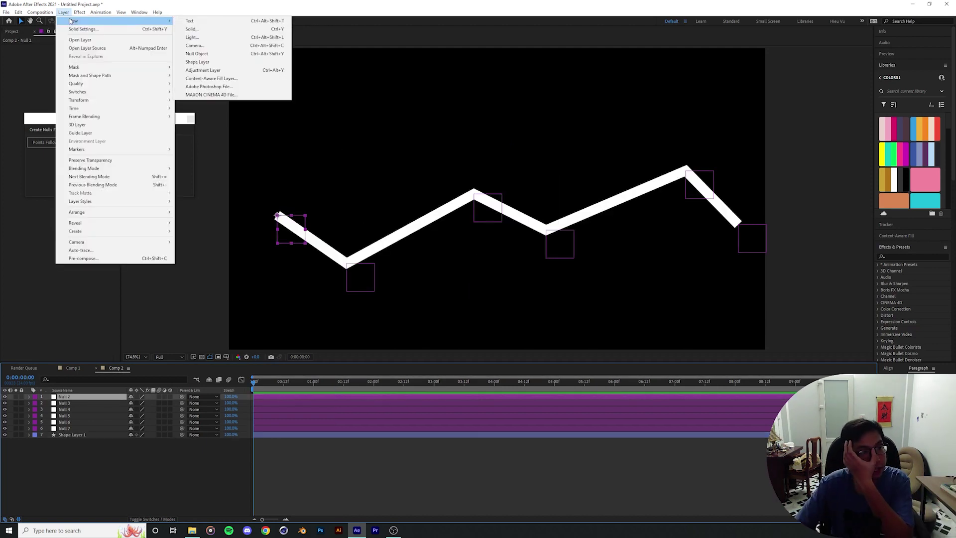
Add a new shape layer and draw a straight vertical line with the Pen tool, rising from the zigzag's first valley.
click(199, 61)
click(104, 21)
click(113, 22)
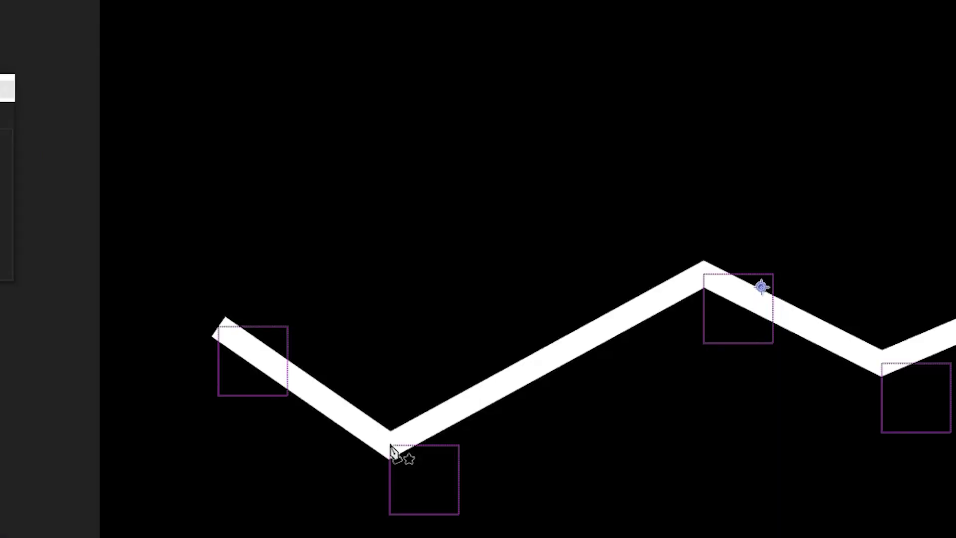
click(390, 445)
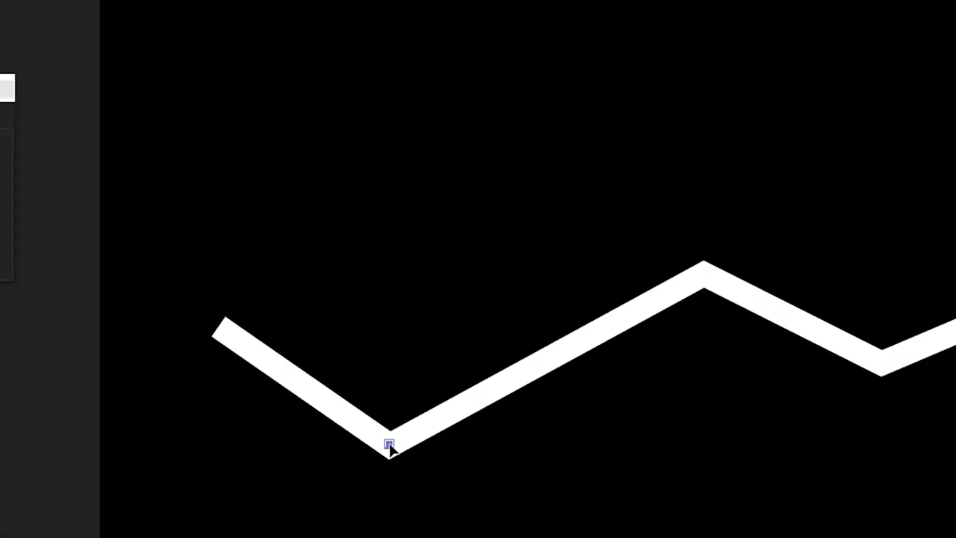
shift+click(409, 126)
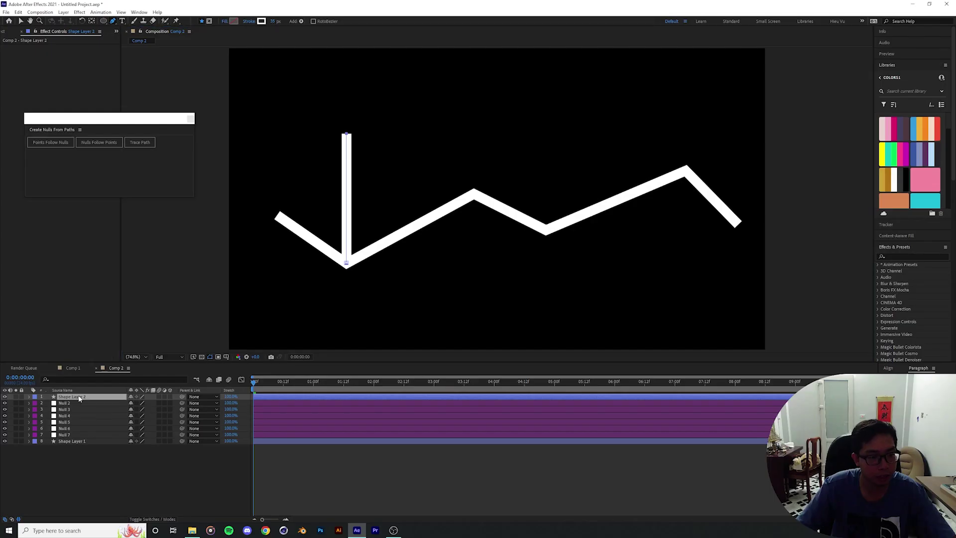
Rename the new line's shape layer as Line2 and reduce its stroke width to 4 px.
click(78, 398)
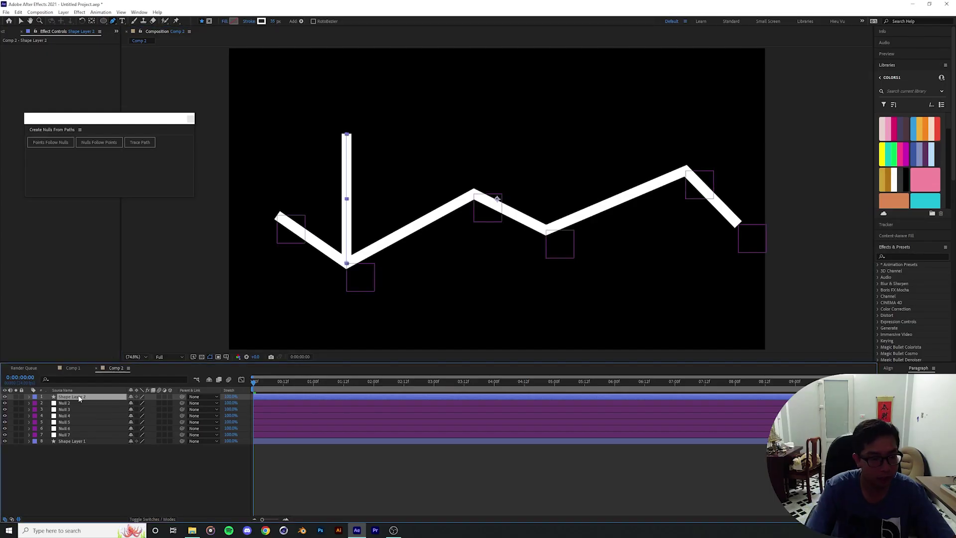
key(Return)
text(Line)
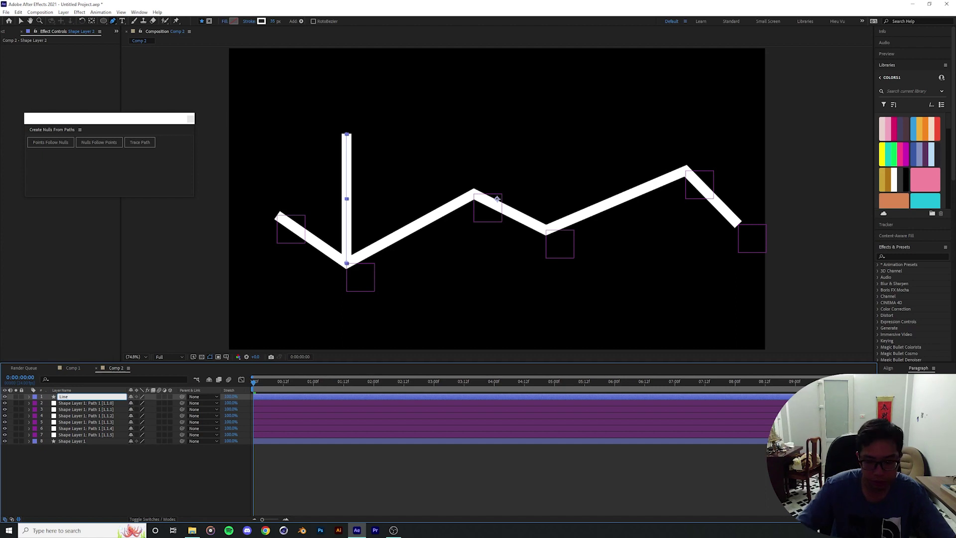
text(2)
key(Return)
drag(273, 22, 262, 22)
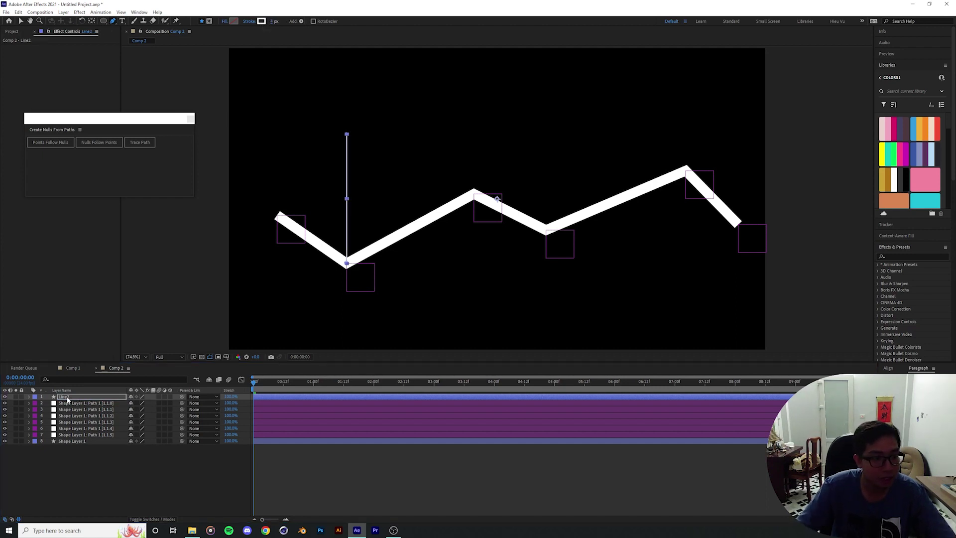
Draw a square centred on the upper end of the line in Line2 and thicken the square's stroke to 16 px.
click(67, 398)
drag(104, 22, 116, 22)
scroll(396, 208, up, 1)
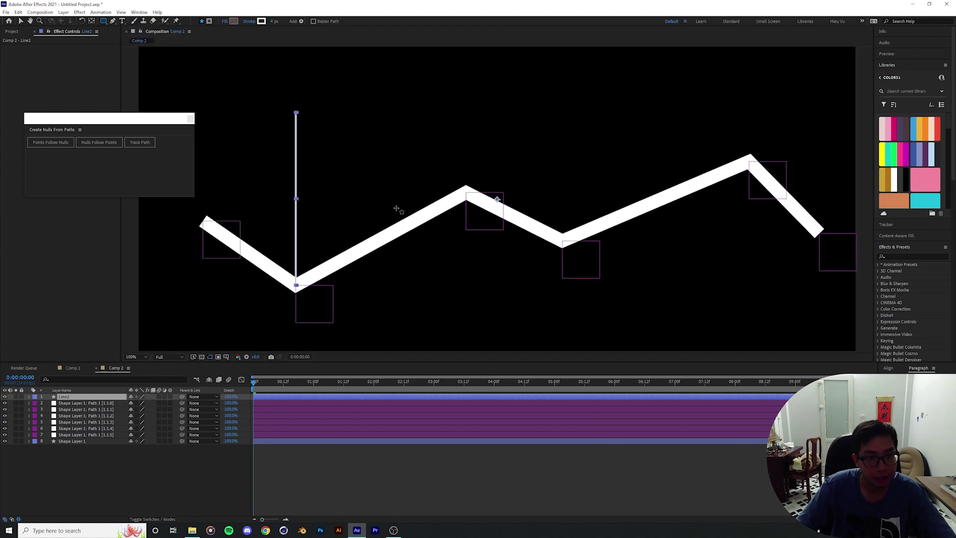
drag(390, 173, 512, 229)
scroll(418, 185, up, 1)
mouse_move(454, 182)
mouse_down()
mouse_move(503, 241)
mouse_move(487, 222)
mouse_move(496, 233)
mouse_up()
click(48, 411)
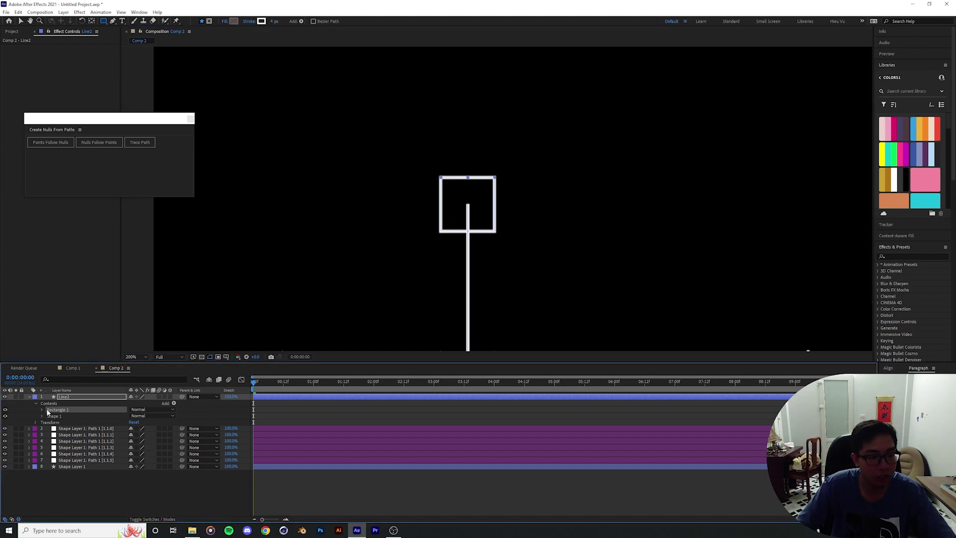
drag(274, 24, 278, 23)
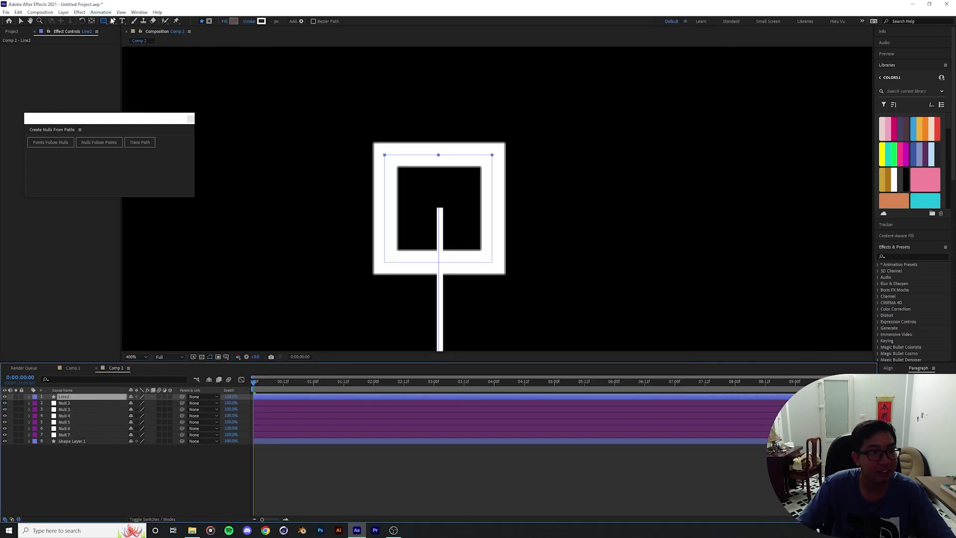
Draw a small circle in Line2, centred on the line's upper end inside the square.
drag(104, 21, 127, 38)
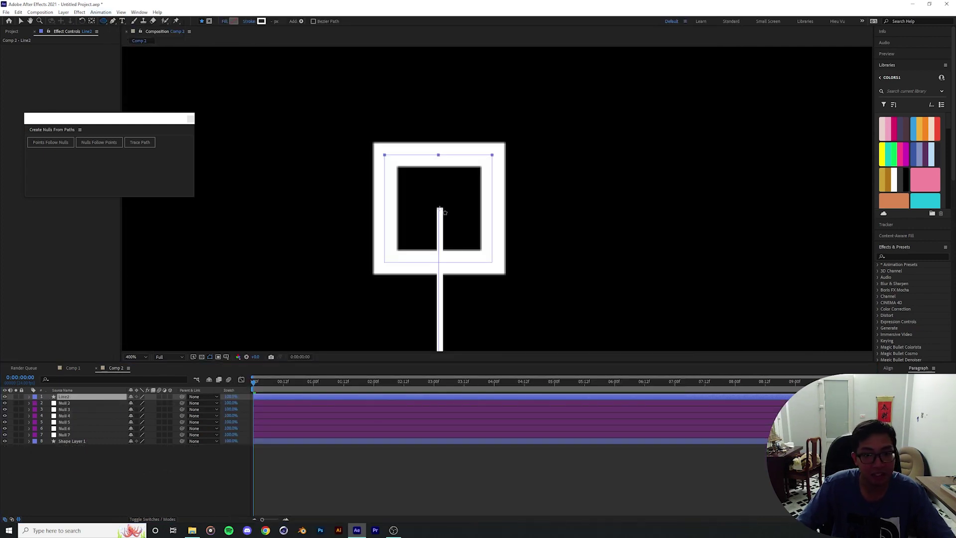
drag(441, 209, 460, 227)
key(v)
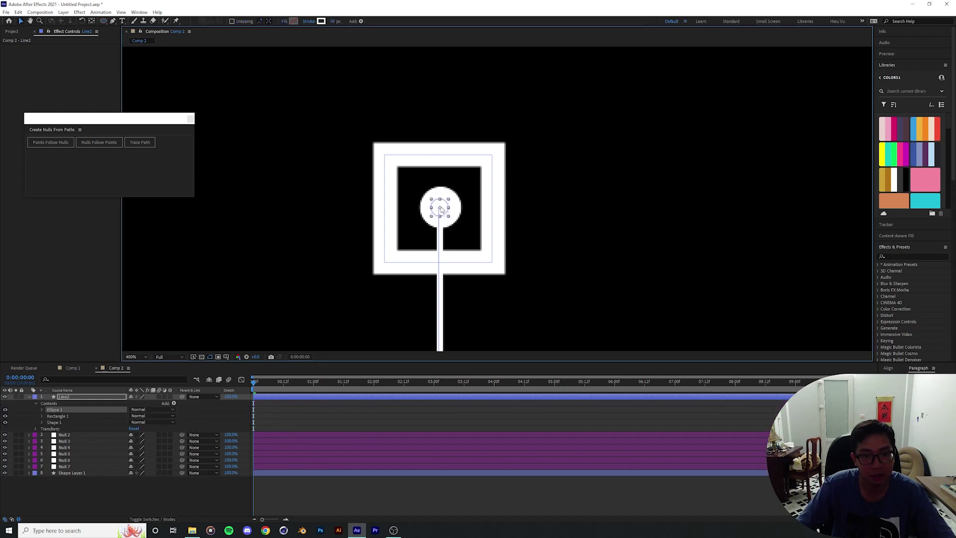
scroll(570, 159, down, 4)
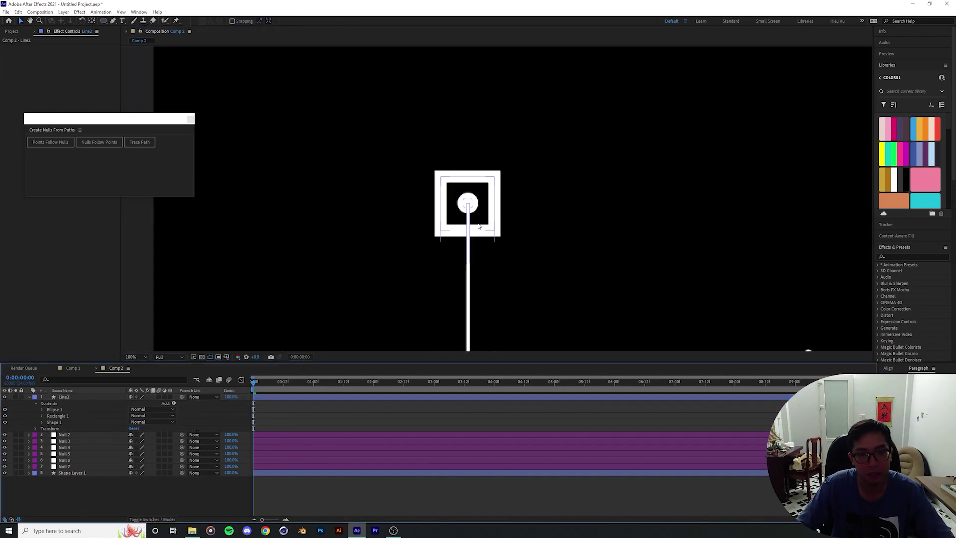
Move the Line2 layer up so its square clears the zigzag's raised first peak, and nudge it sideways to line up with the first valley.
click(55, 423)
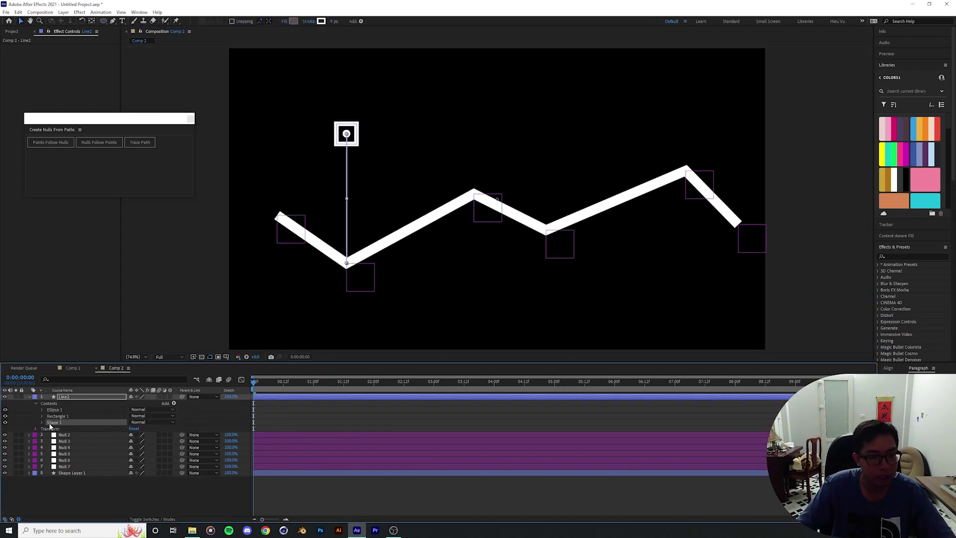
scroll(381, 166, up, 1)
drag(382, 166, 543, 186)
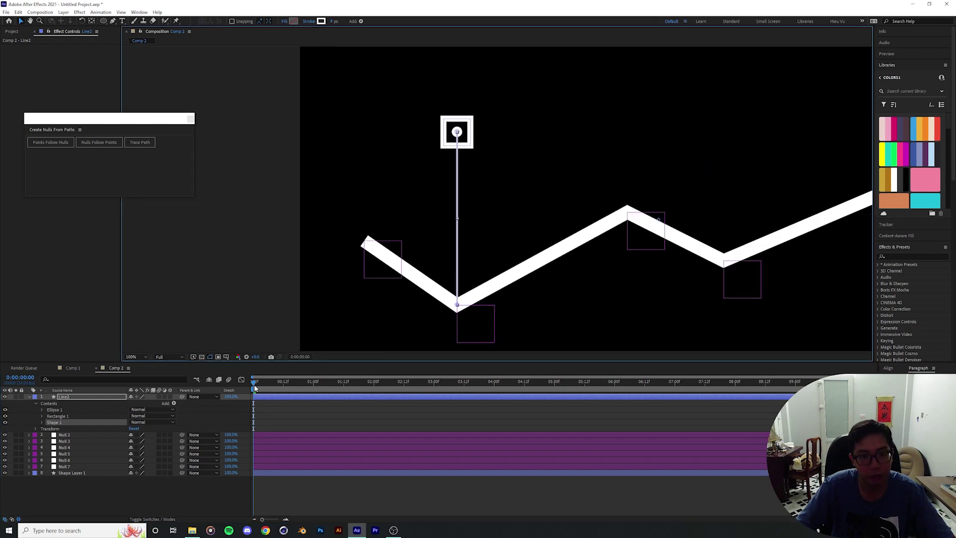
drag(255, 388, 324, 387)
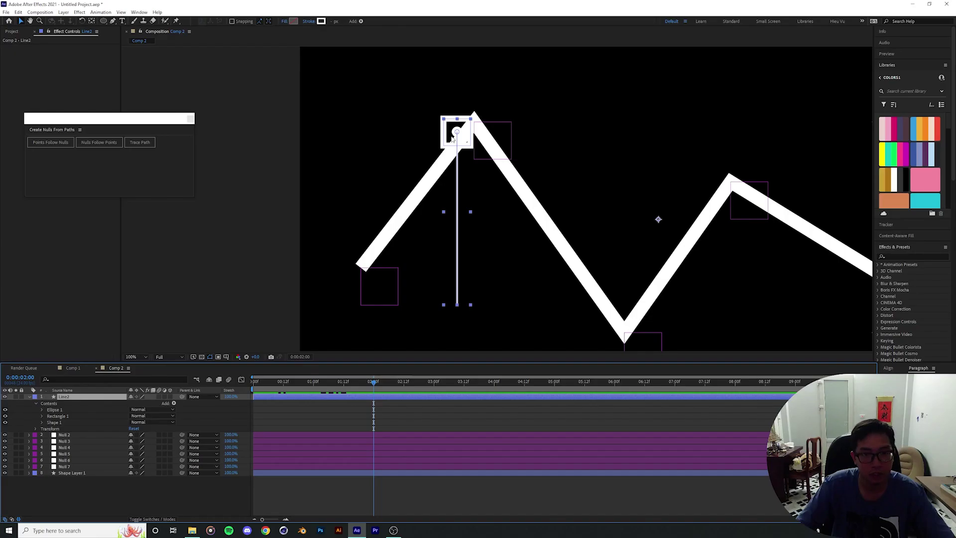
drag(464, 135, 462, 72)
key(h)
drag(484, 143, 469, 207)
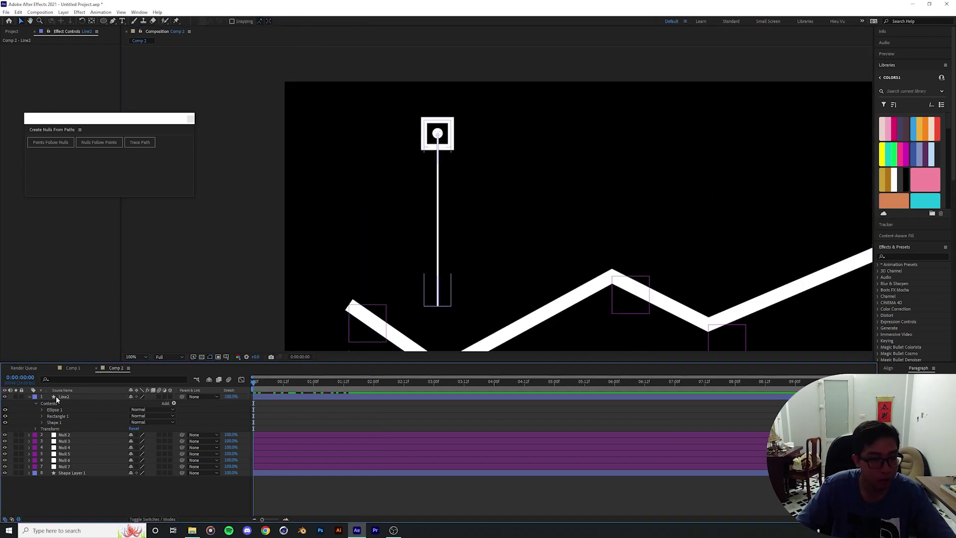
click(58, 396)
drag(437, 140, 442, 140)
Extend the lower end of Line2's line down to the zigzag's first valley at 0:00:00:00.
key(h)
drag(484, 201, 483, 163)
key(g)
key(v)
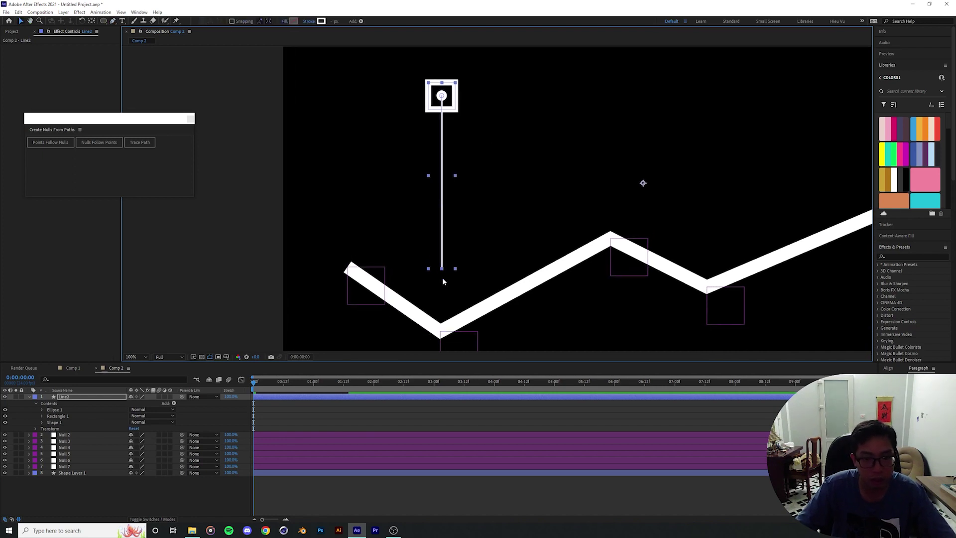
key(g)
click(442, 270)
drag(443, 271, 442, 333)
click(473, 498)
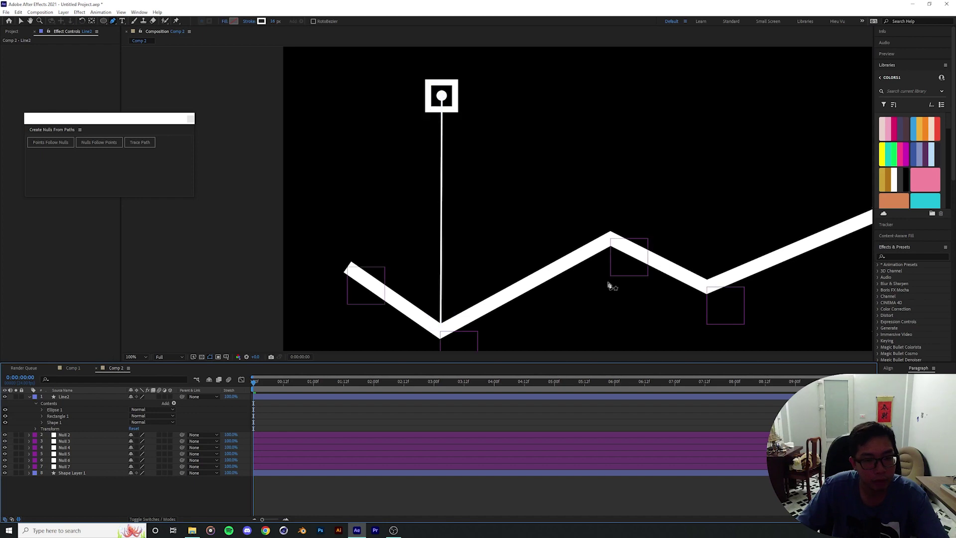
Create controlling nulls for both ends of the line by applying Points Follow Nulls to the Path of Shape 1 in Line2.
click(55, 422)
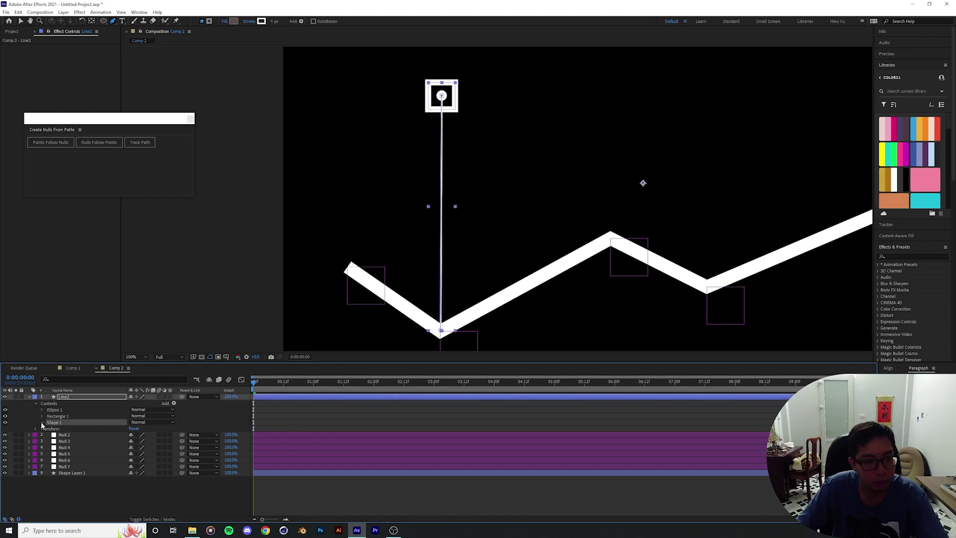
click(41, 422)
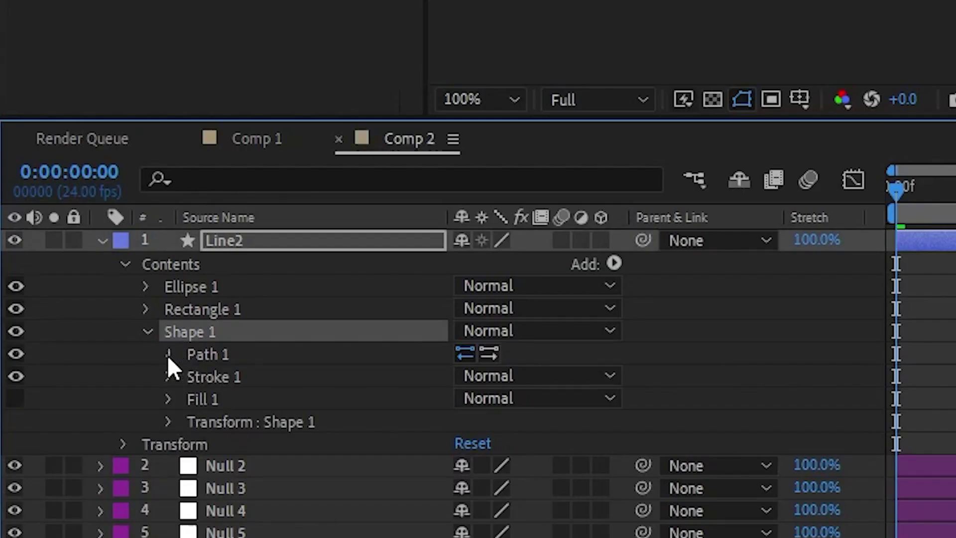
click(169, 354)
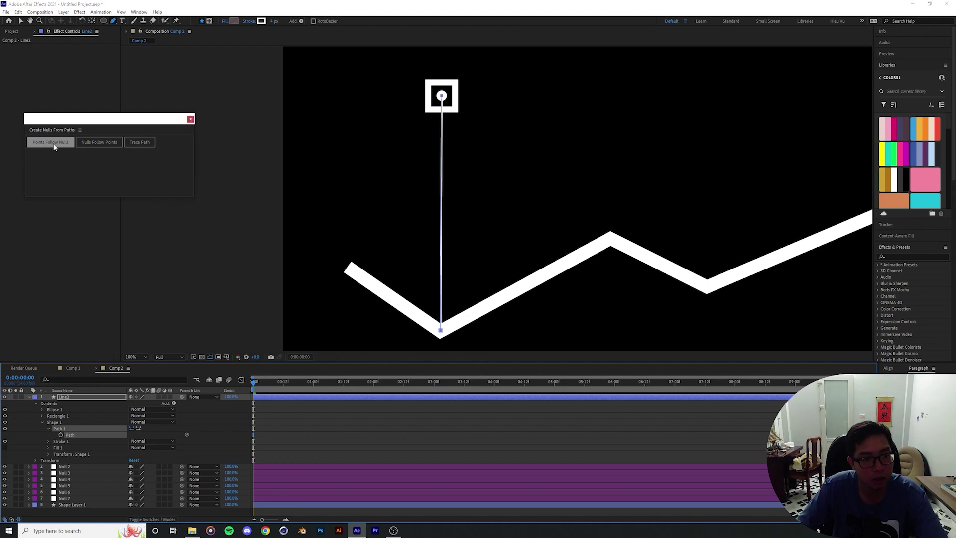
click(54, 146)
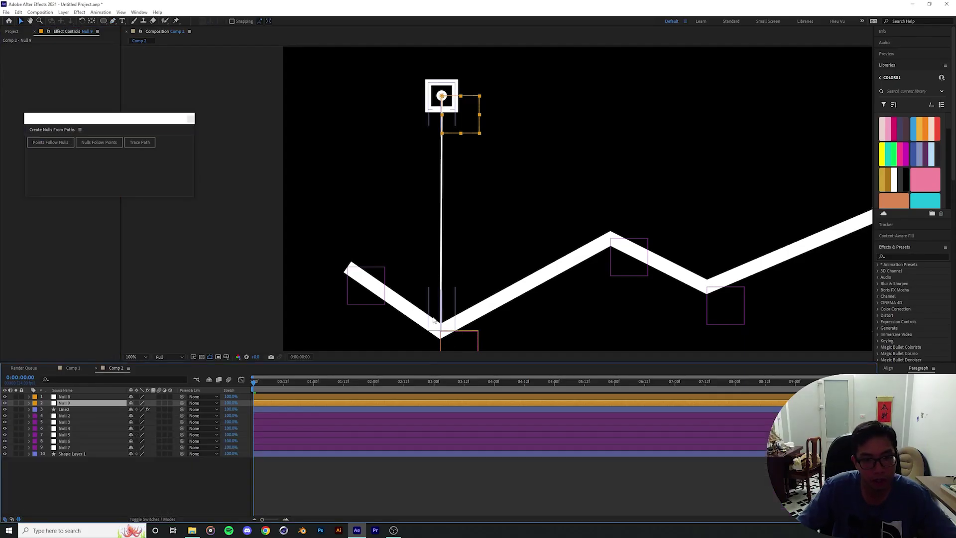
Try moving the null at the line's upper end to test how it controls that endpoint, and restore its position.
click(83, 460)
click(69, 402)
drag(441, 96, 663, 85)
drag(587, 74, 432, 98)
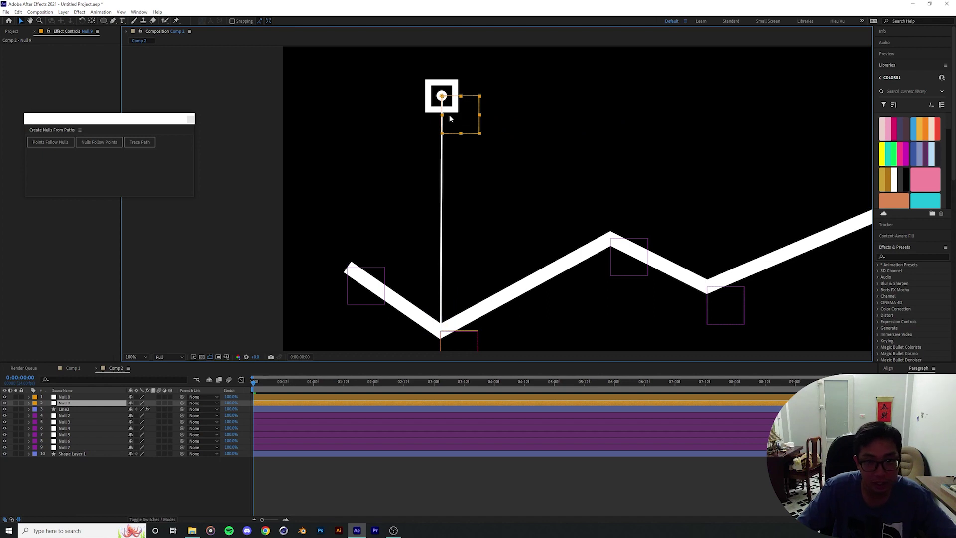
mouse_move(469, 284)
mouse_down()
mouse_move(487, 207)
mouse_move(474, 273)
mouse_up()
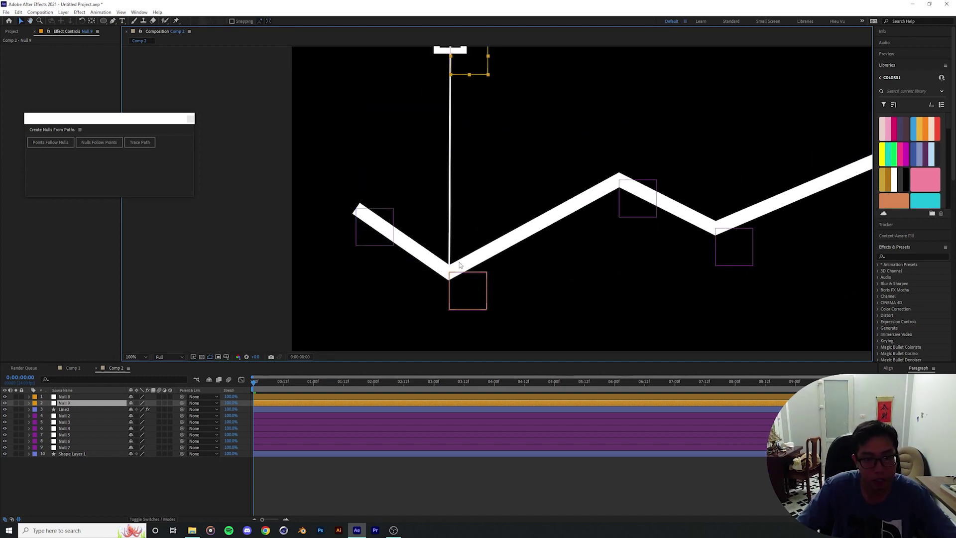
Parent Null 8 at the line's lower end to Null 3, the null that follows the zigzag's first valley.
click(455, 283)
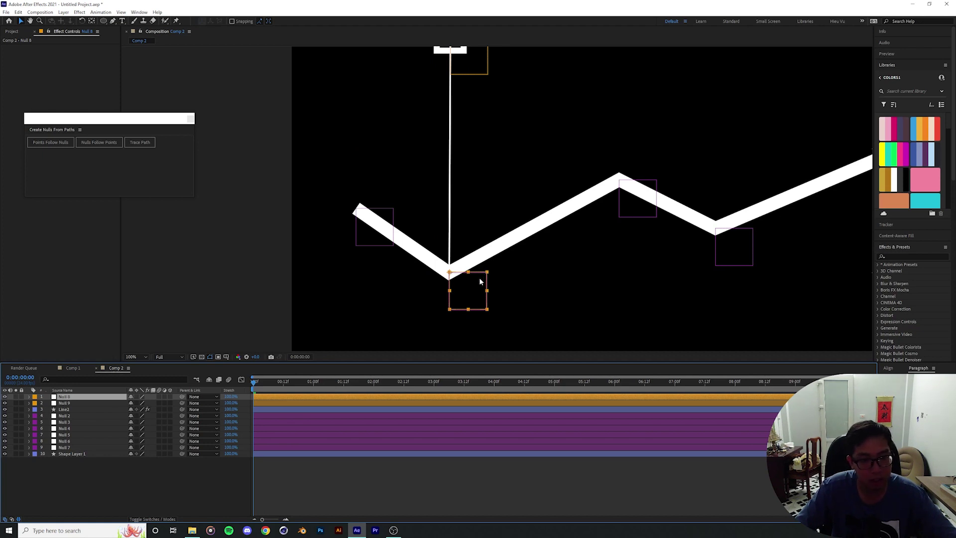
scroll(456, 278, up, 2)
drag(456, 279, 422, 176)
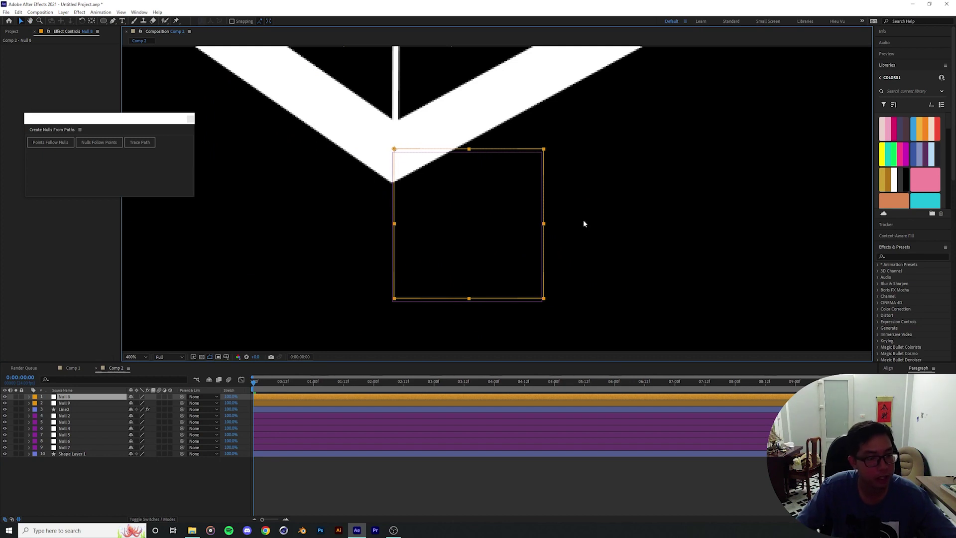
scroll(455, 189, down, 2)
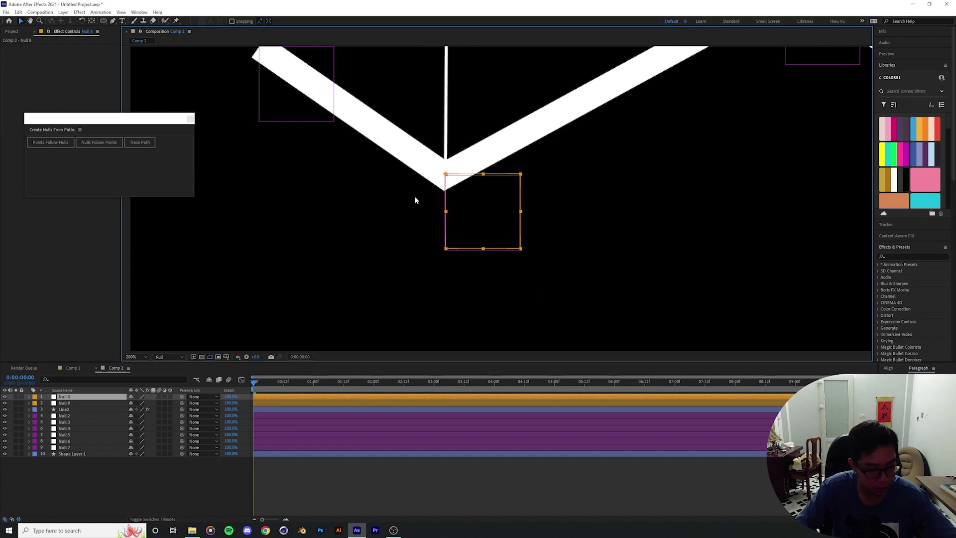
drag(390, 195, 400, 245)
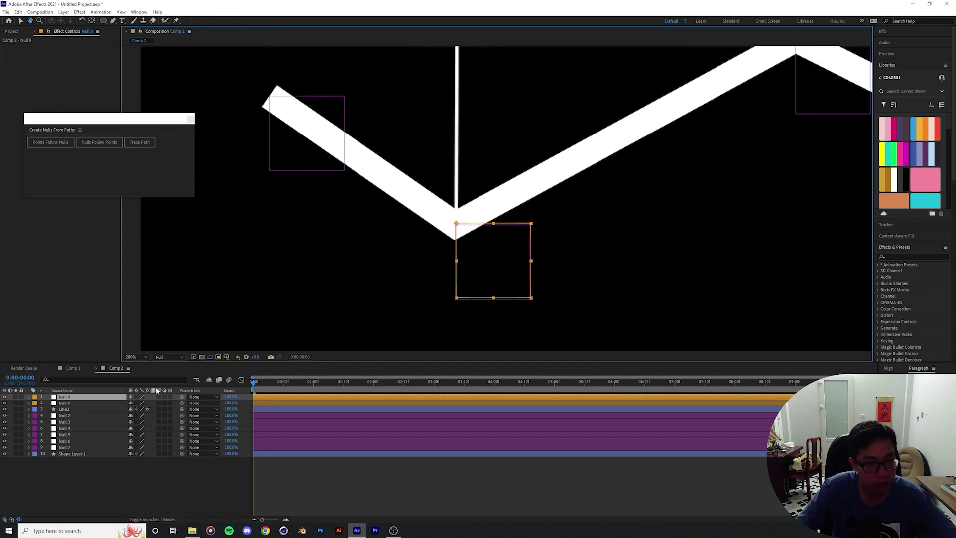
click(65, 417)
click(69, 429)
click(70, 436)
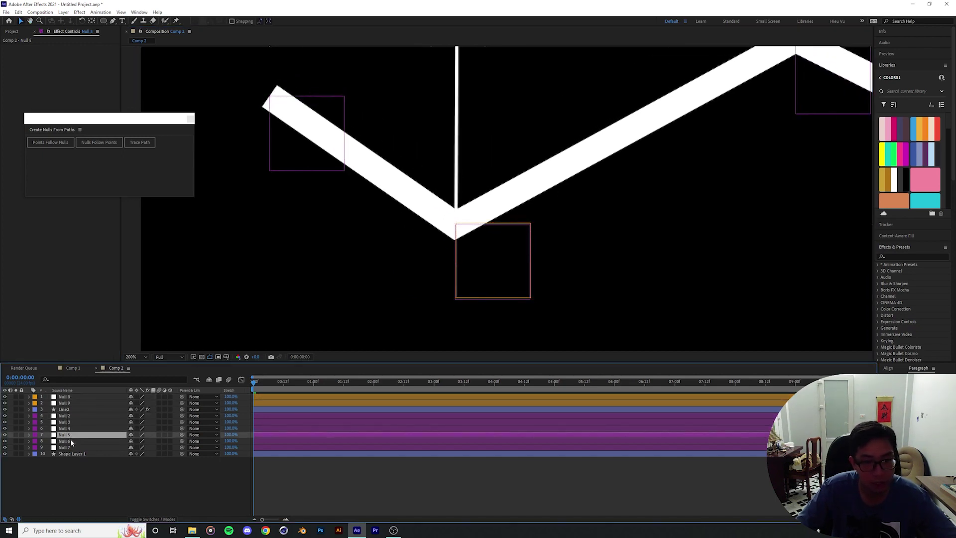
click(69, 422)
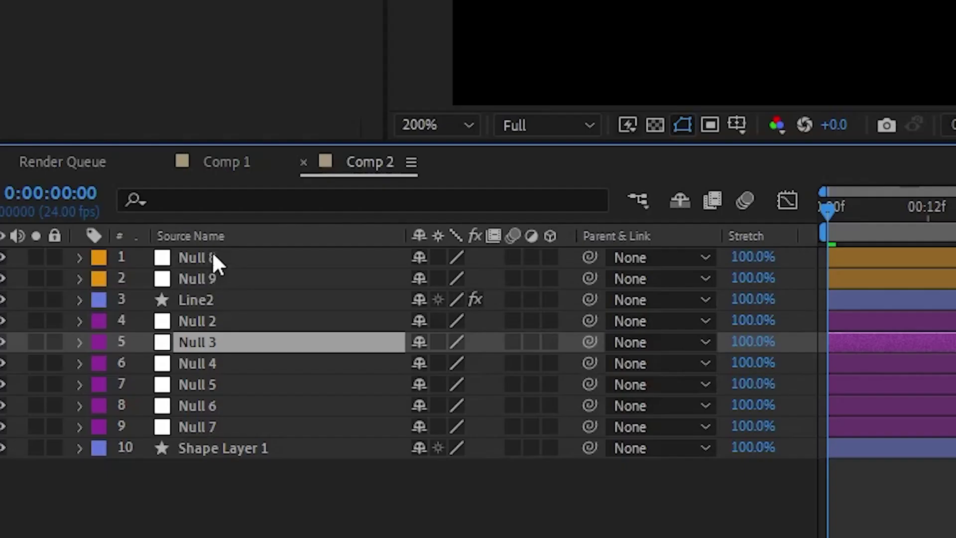
click(213, 255)
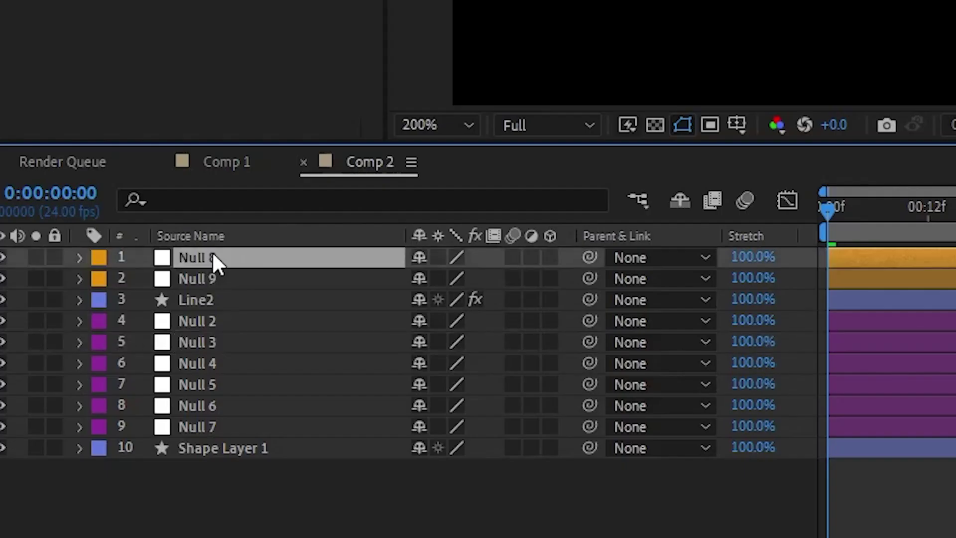
click(213, 342)
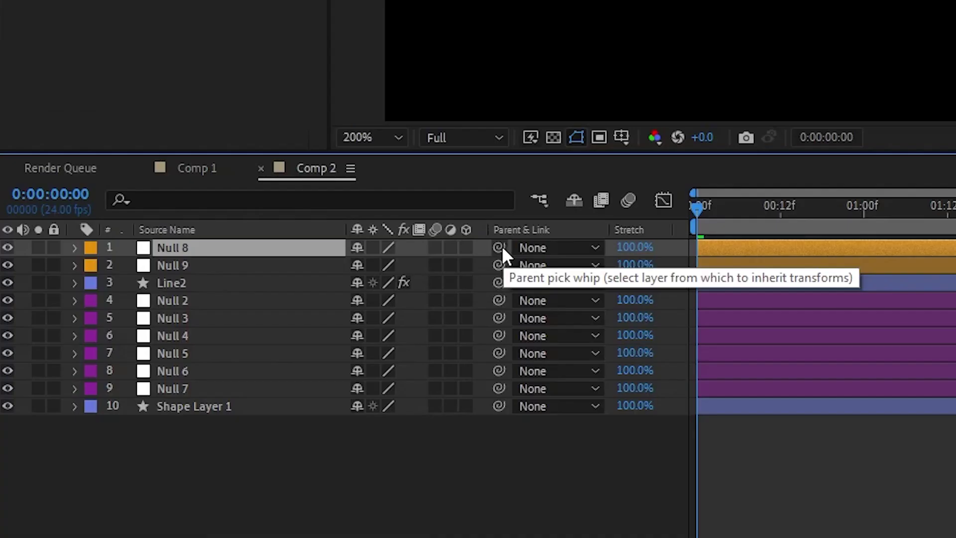
drag(500, 246, 230, 322)
Play back the animation with the whole composition in view to check how the line's lower end follows the zigzag.
click(378, 137)
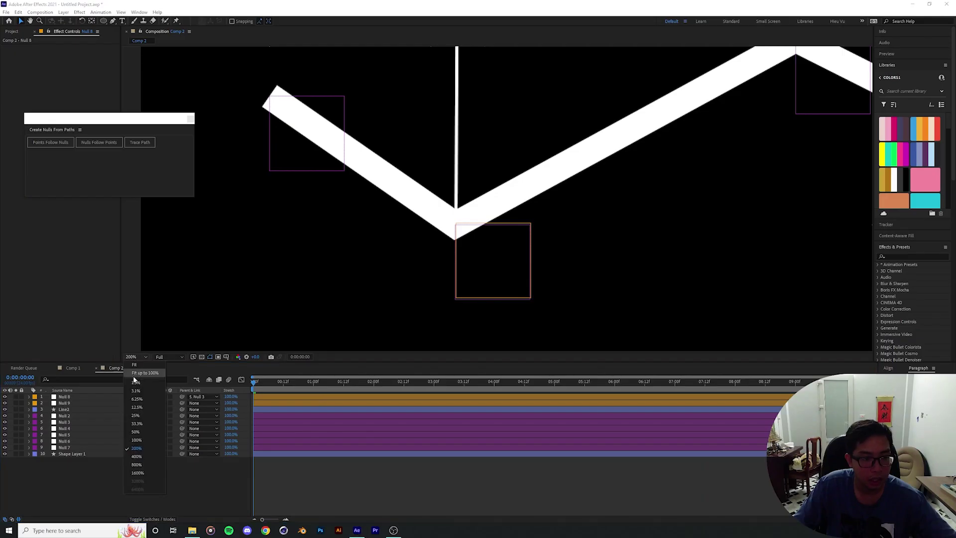
click(132, 375)
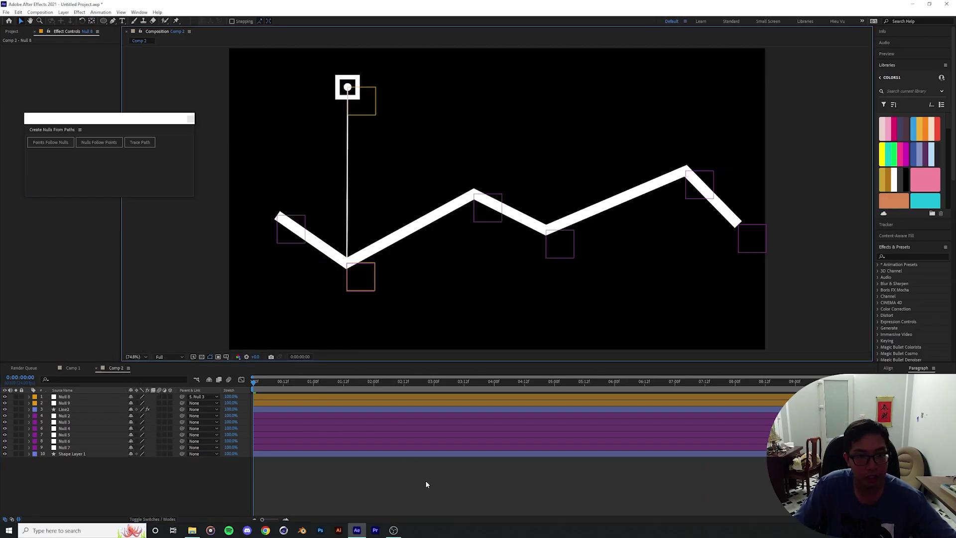
key(space)
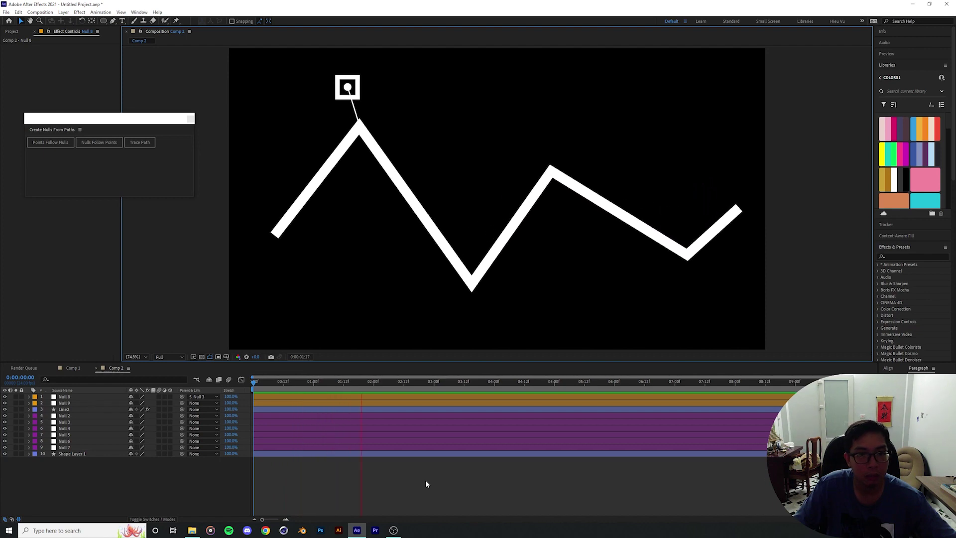
key(space)
drag(367, 382, 253, 382)
key(space)
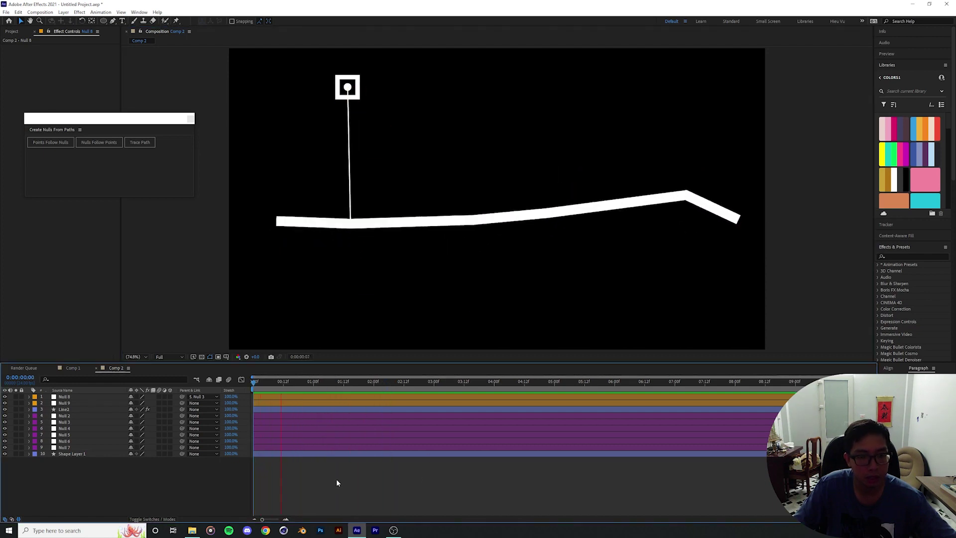
key(space)
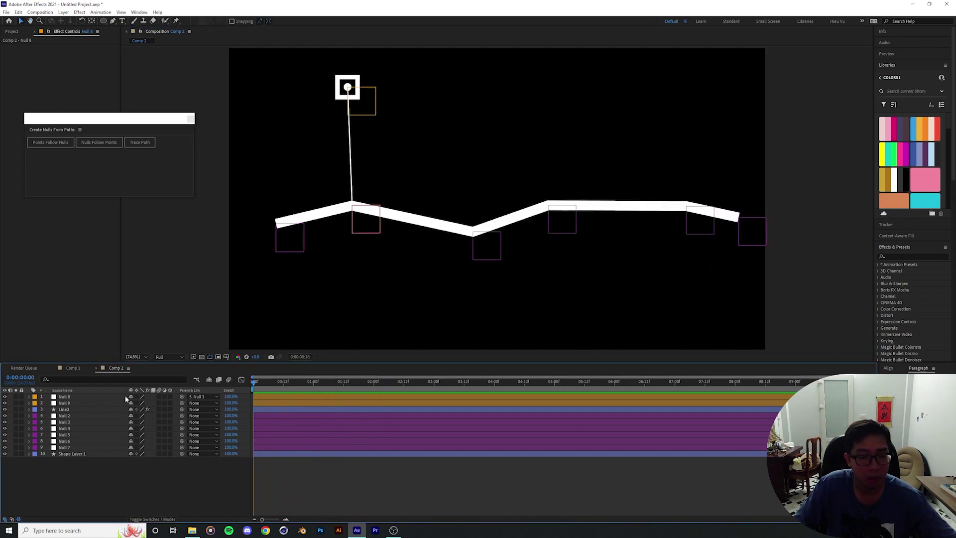
key(space)
key(space)
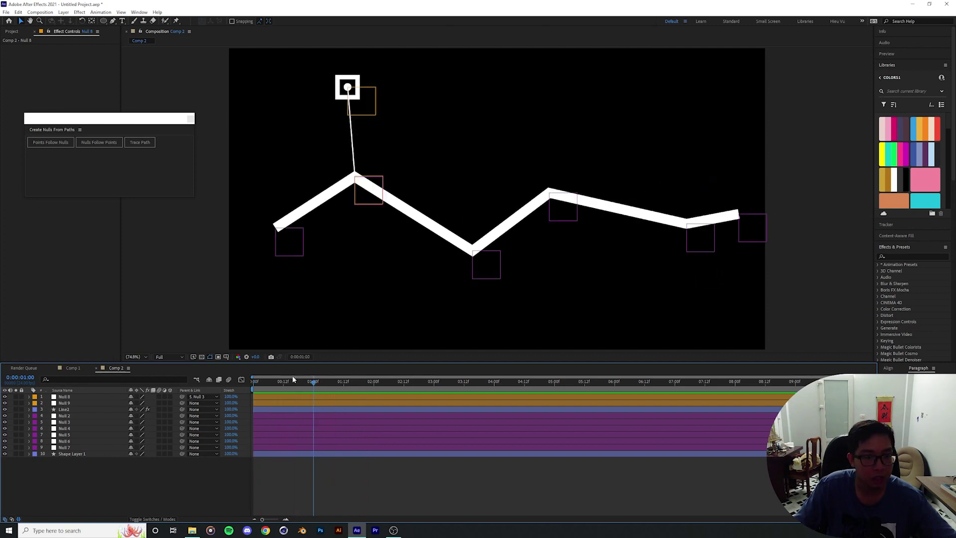
click(493, 253)
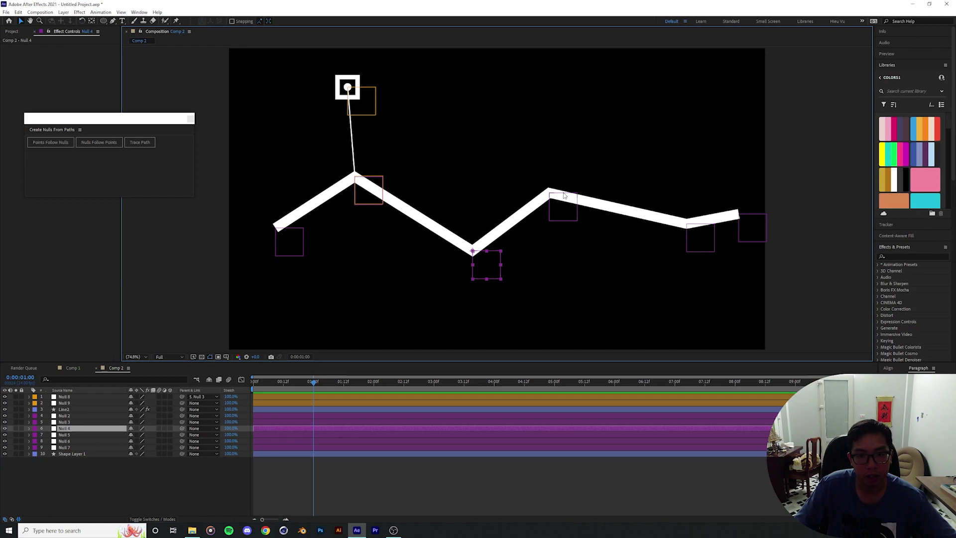
key(ctrl+Down)
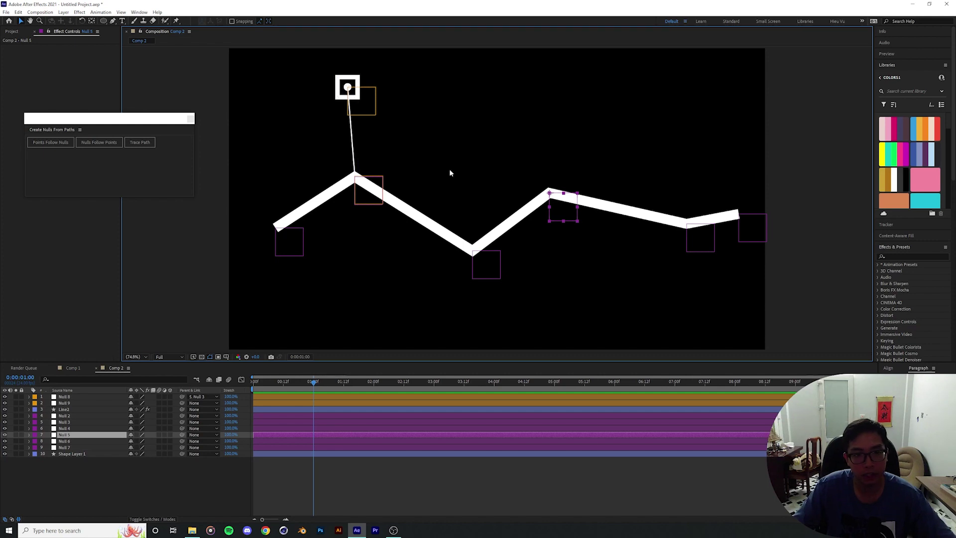
key(ctrl+Up)
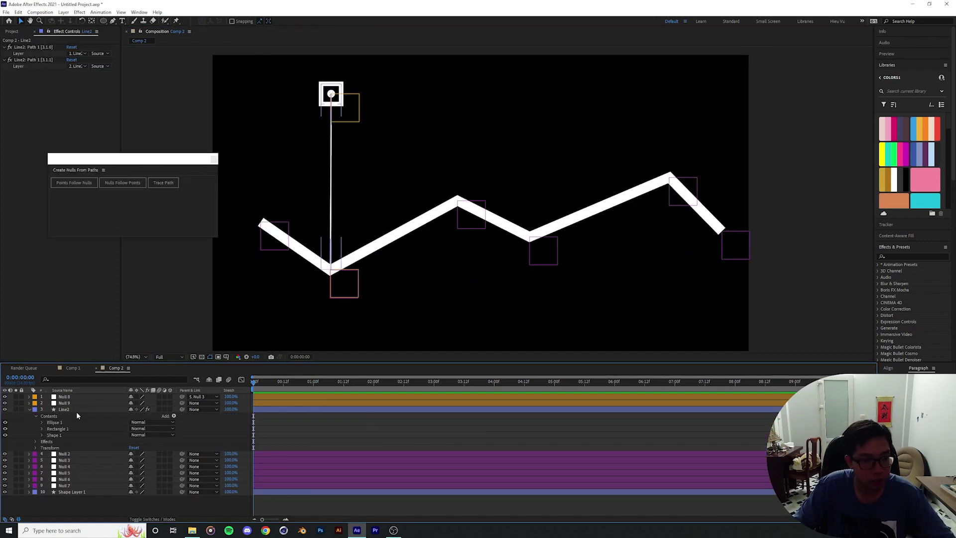
Create a new shape layer directly above Line2 and name it Square + Circle.
click(75, 410)
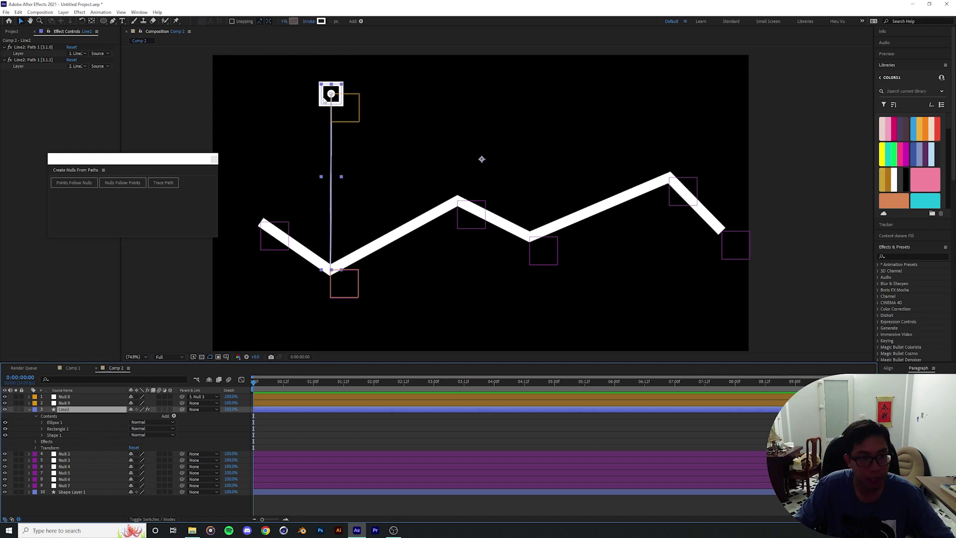
click(64, 12)
mouse_move(149, 21)
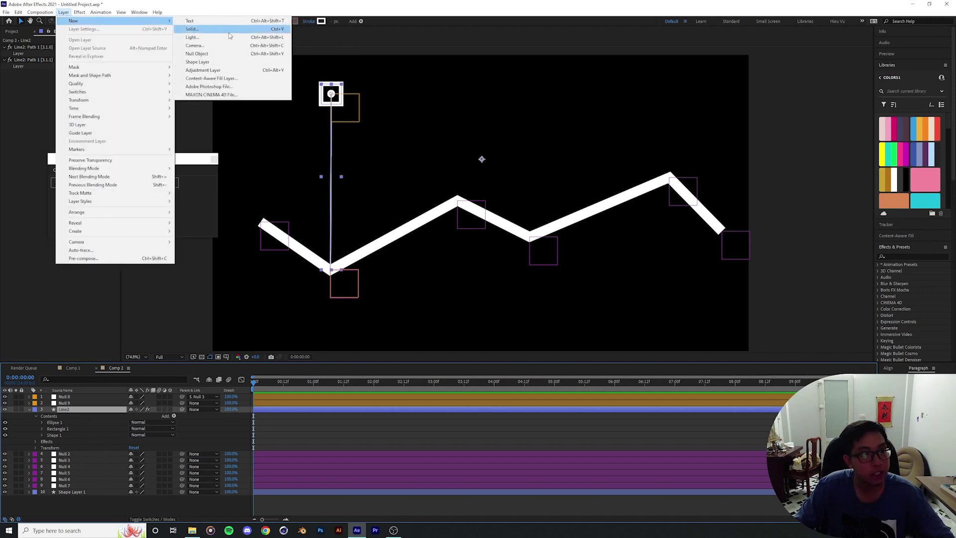
click(197, 61)
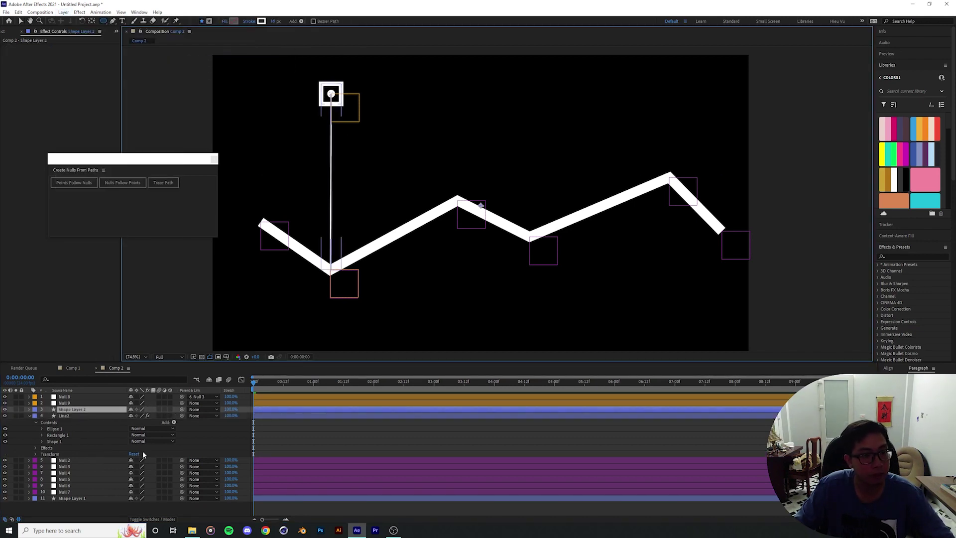
click(76, 403)
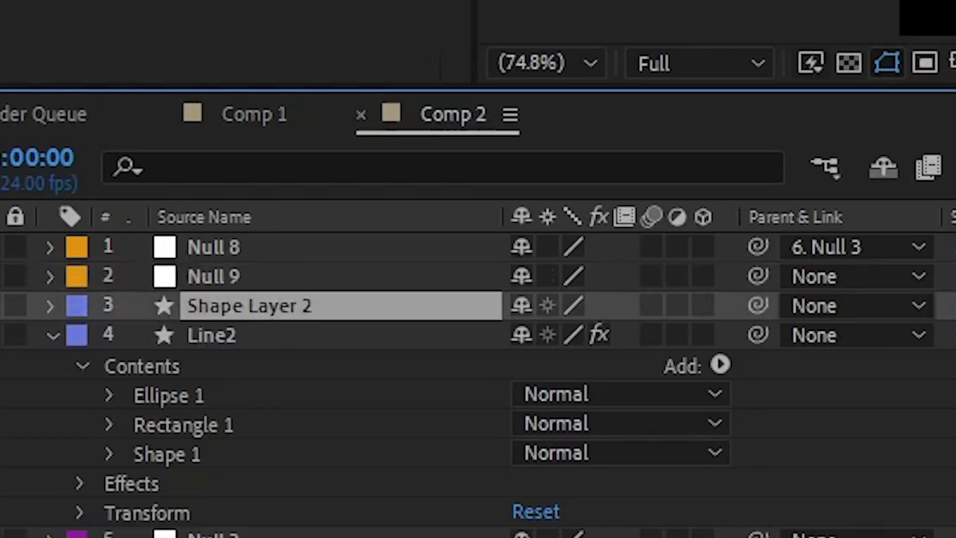
key(Return)
text(Square)
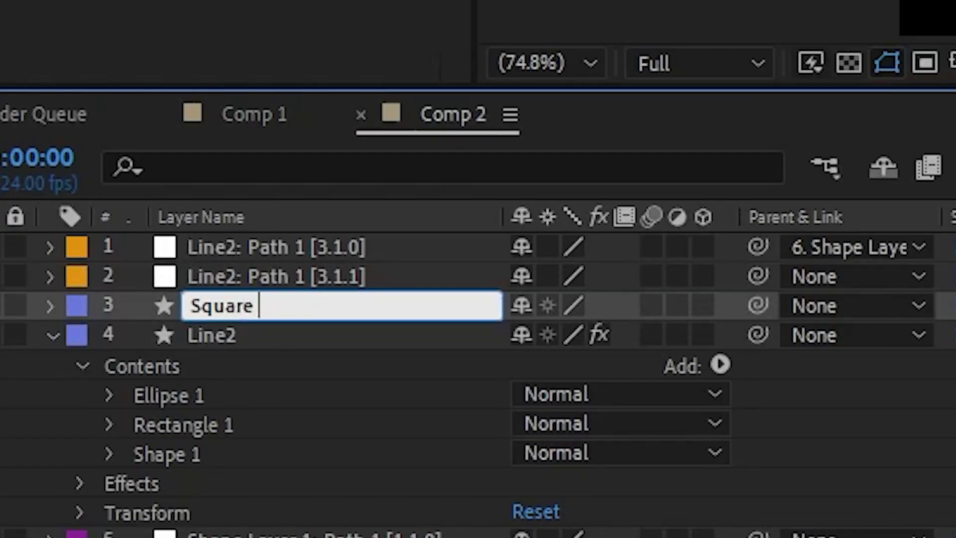
text( + Circle)
key(Return)
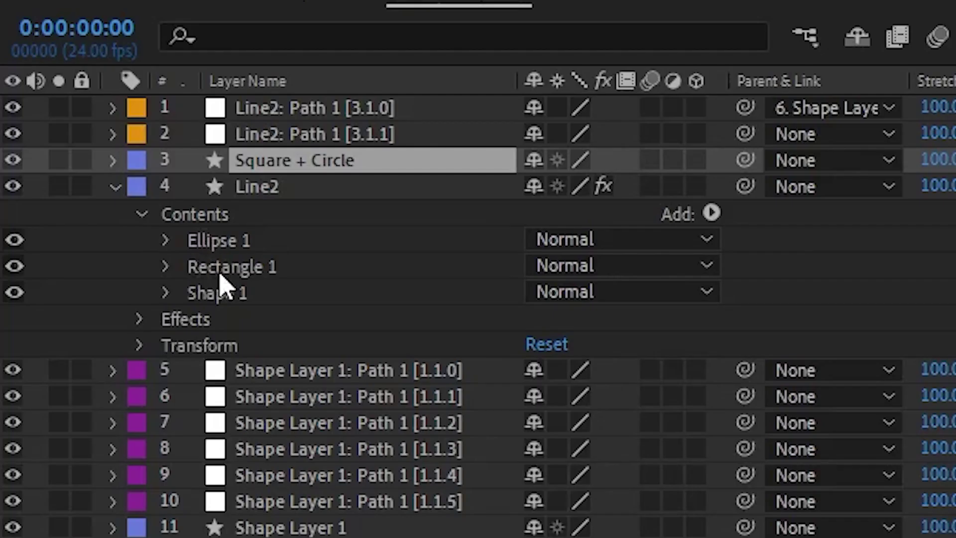
Move Ellipse 1 and Rectangle 1 out of the Line2 layer's contents into the Square + Circle layer.
click(179, 424)
shift+click(230, 241)
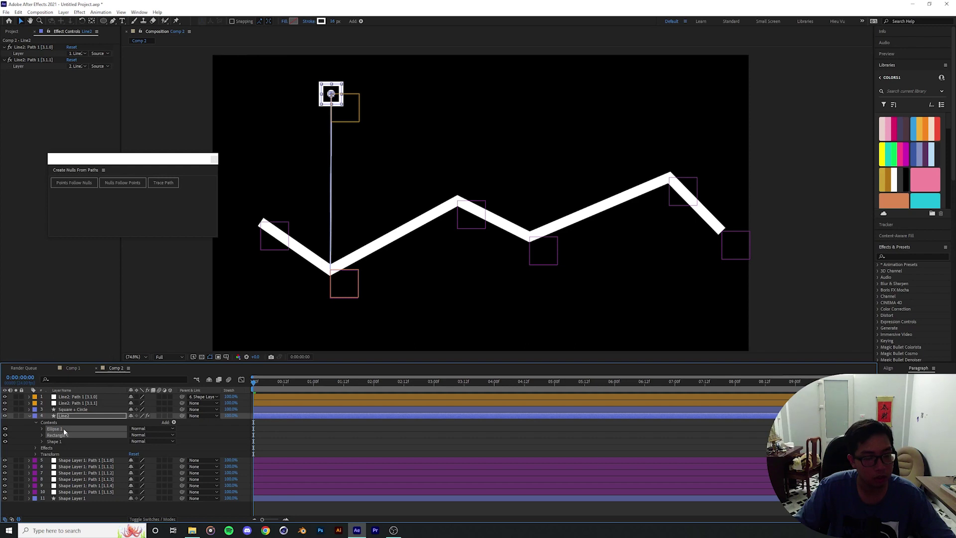
key(Delete)
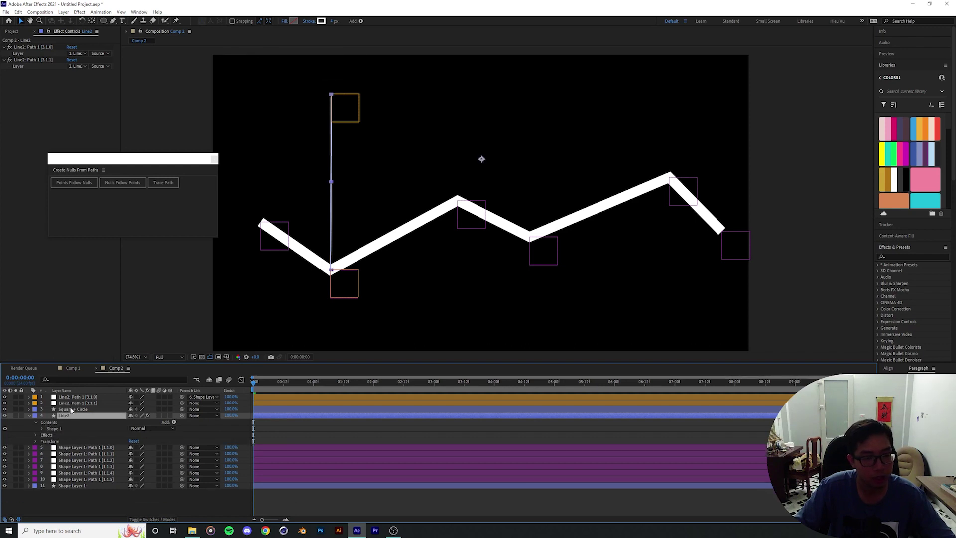
click(70, 410)
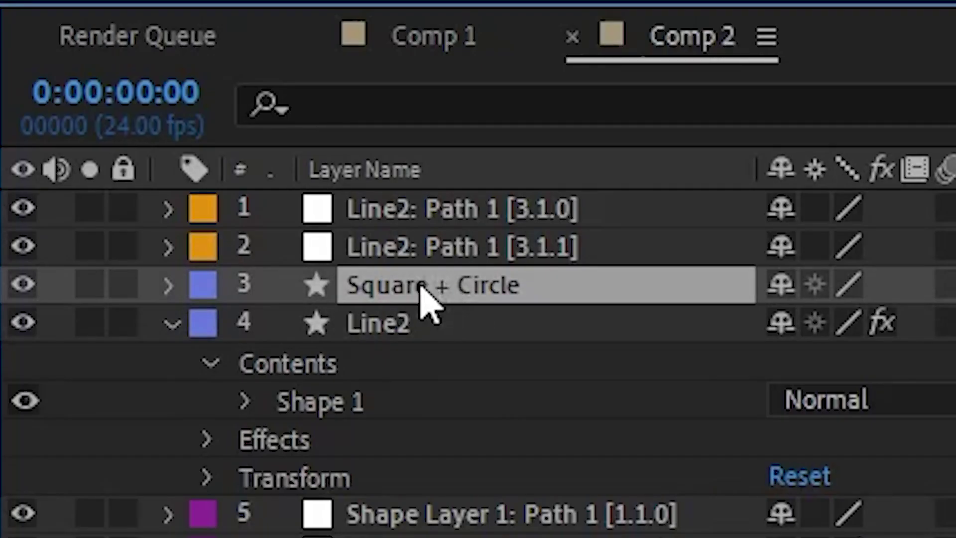
key(ctrl+v)
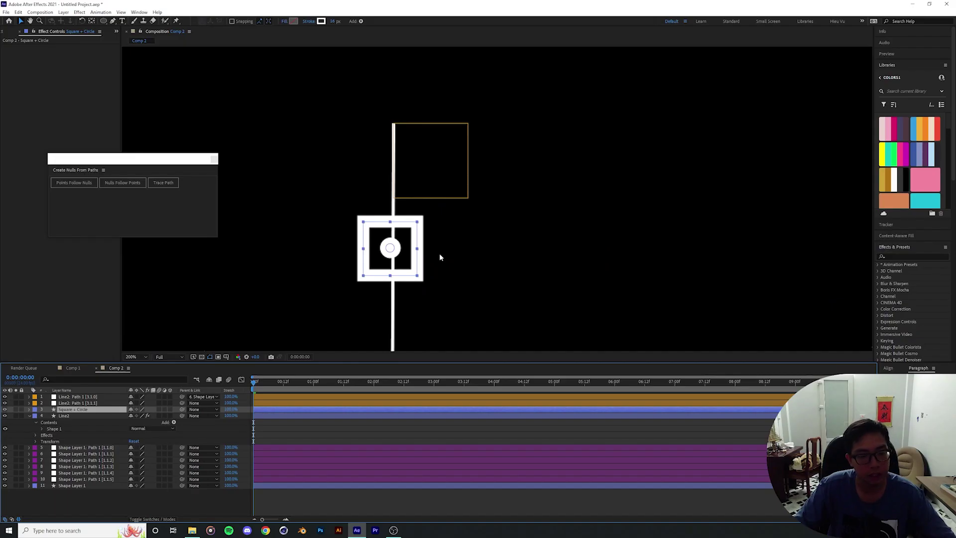
Position the square-and-circle marker so its circle is centred on the line's upper endpoint.
scroll(438, 255, down, 1)
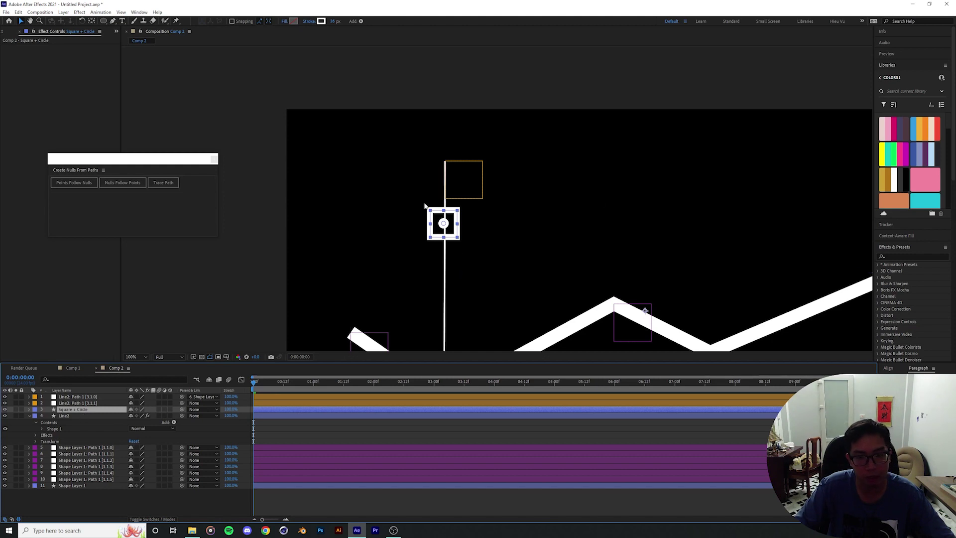
drag(444, 224, 445, 165)
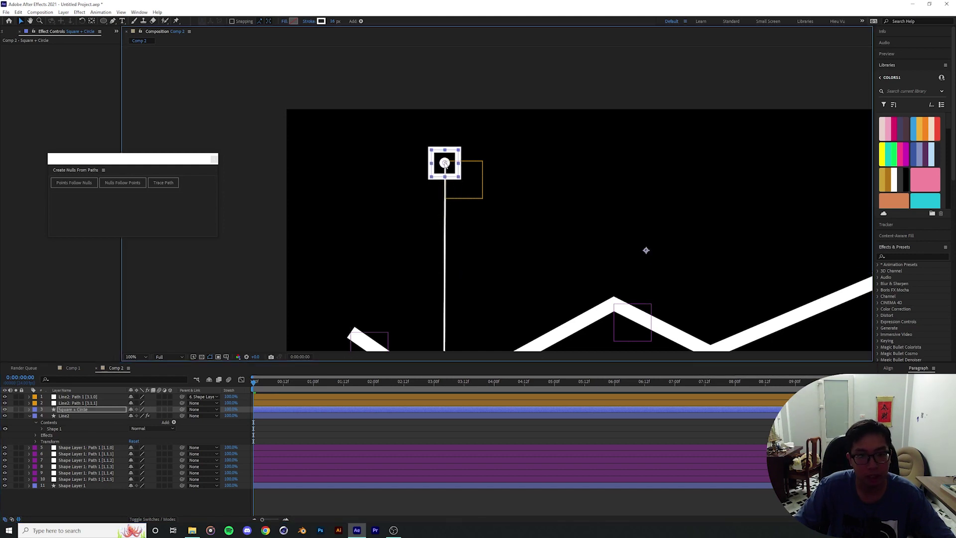
key(period)
drag(397, 128, 399, 125)
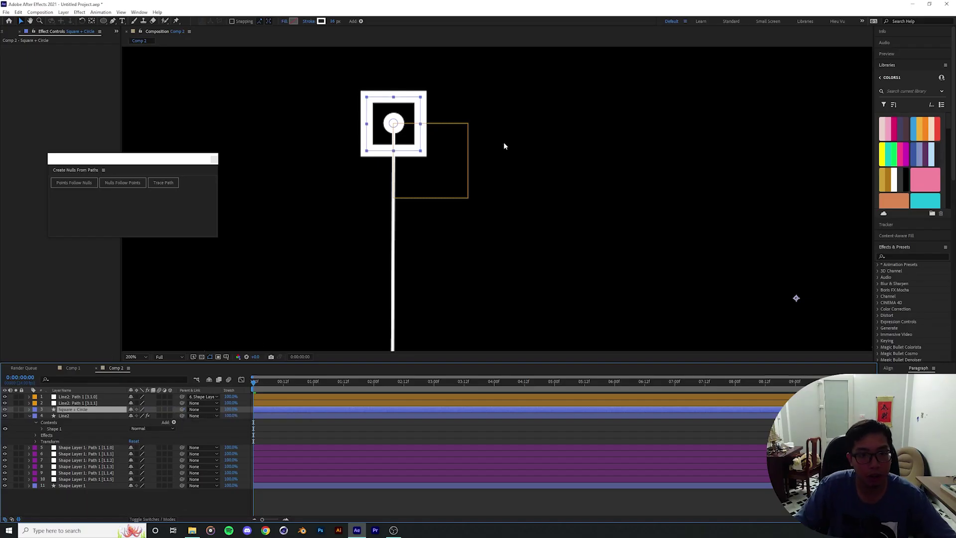
Parent the Square + Circle layer to Null 9 at the line's upper end, and move that null to test the link.
click(469, 155)
click(99, 391)
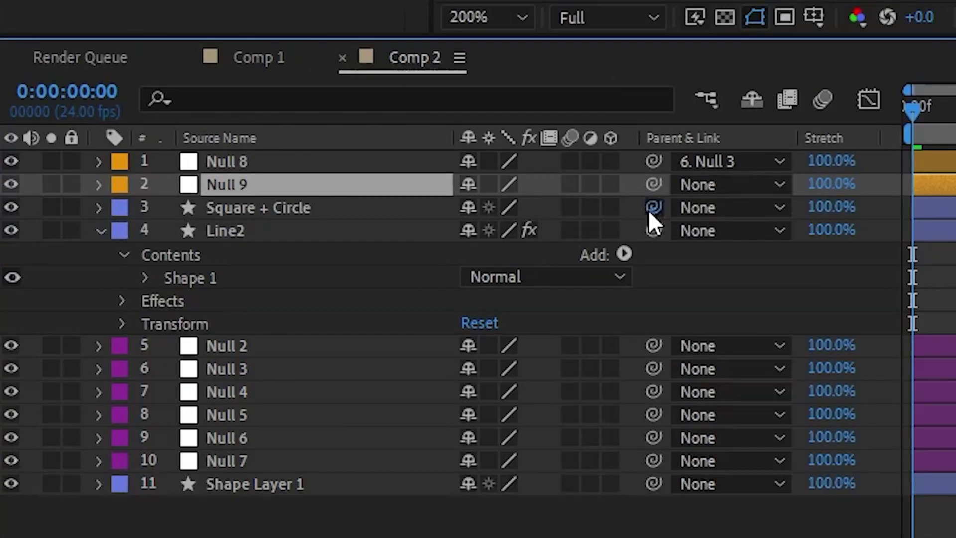
drag(598, 195, 216, 177)
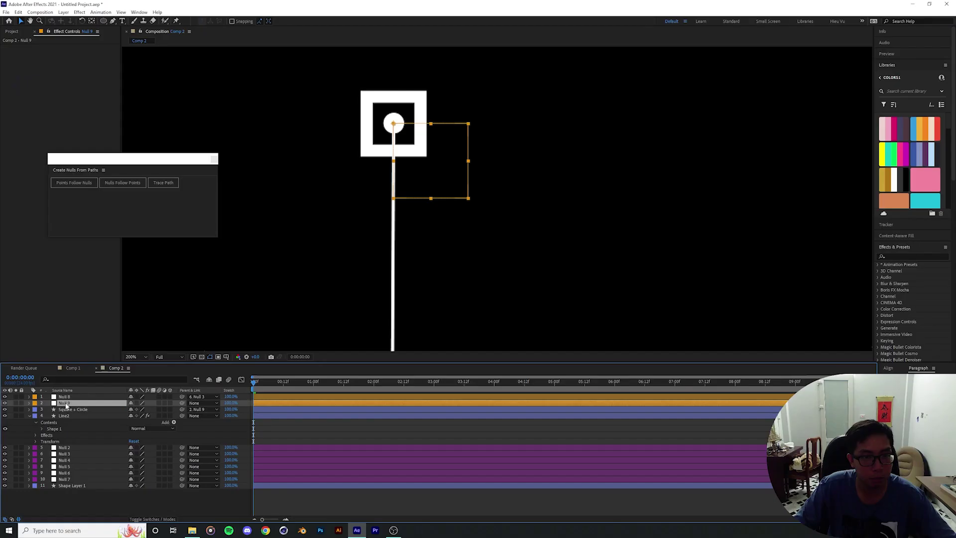
mouse_move(397, 125)
mouse_down()
mouse_move(234, 216)
mouse_move(523, 181)
mouse_move(398, 121)
mouse_up()
scroll(415, 167, down, 1)
drag(467, 175, 346, 219)
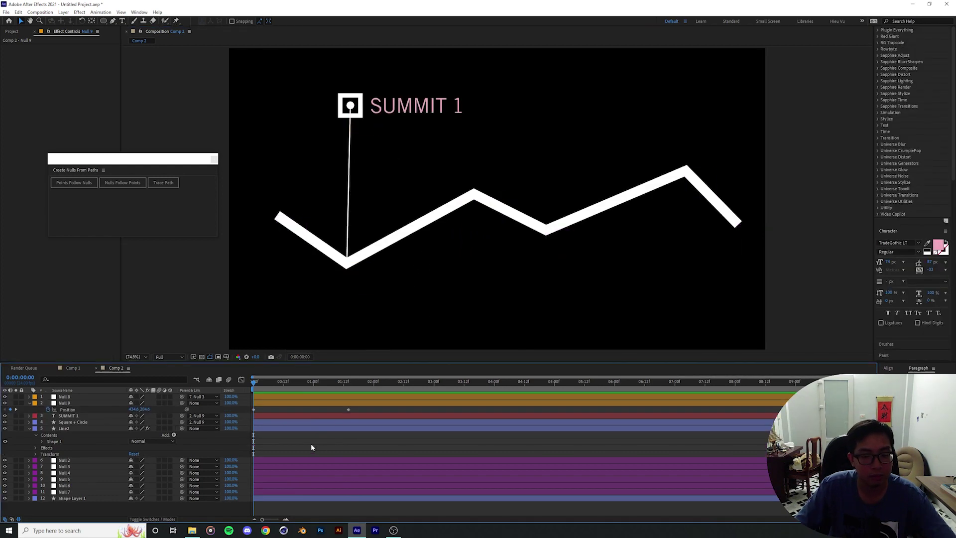
Play back the animated callout with its SUMMIT 1 label to review how it follows the zigzag.
key(space)
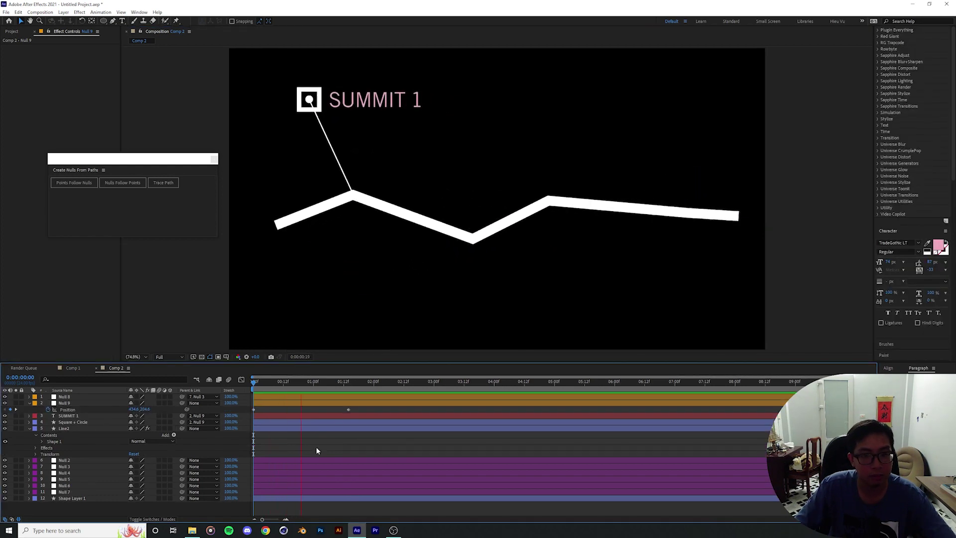
key(space)
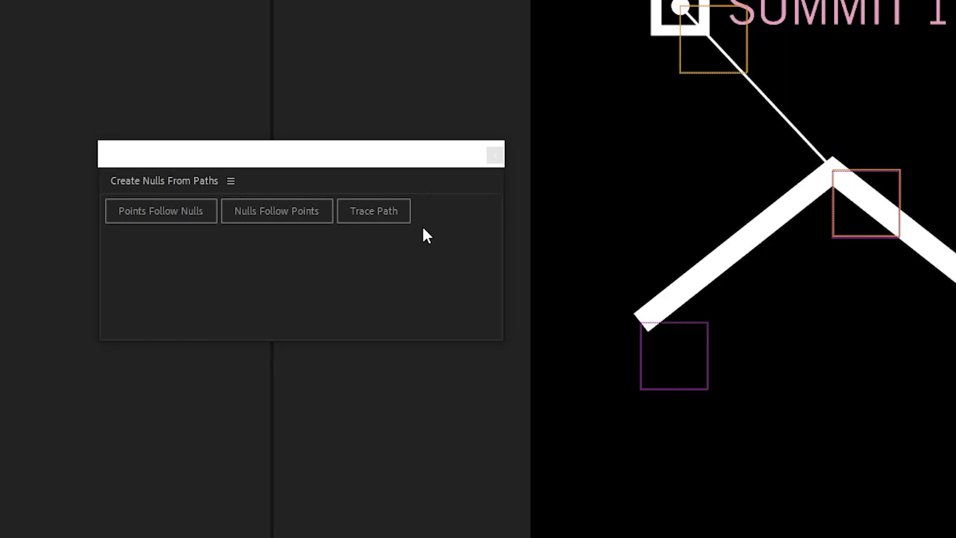
drag(284, 145, 260, 165)
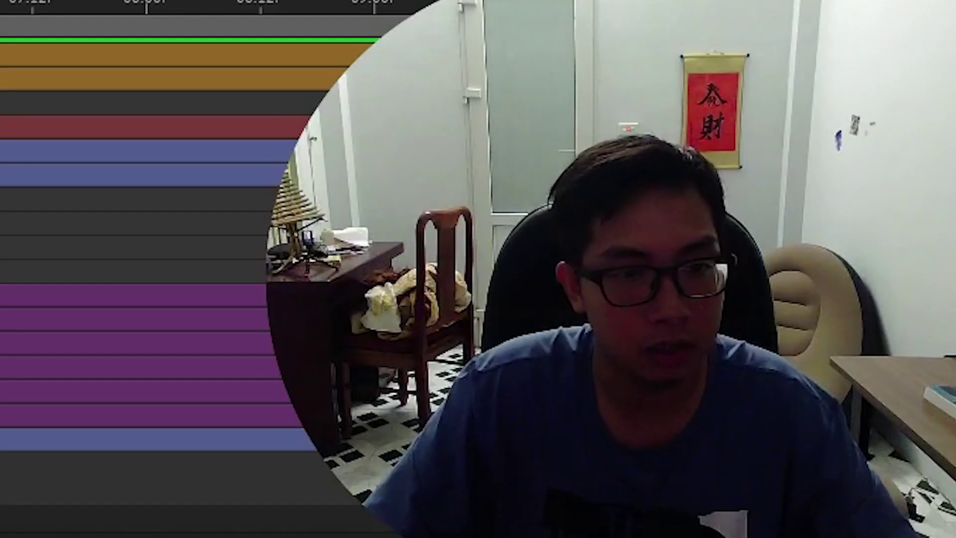